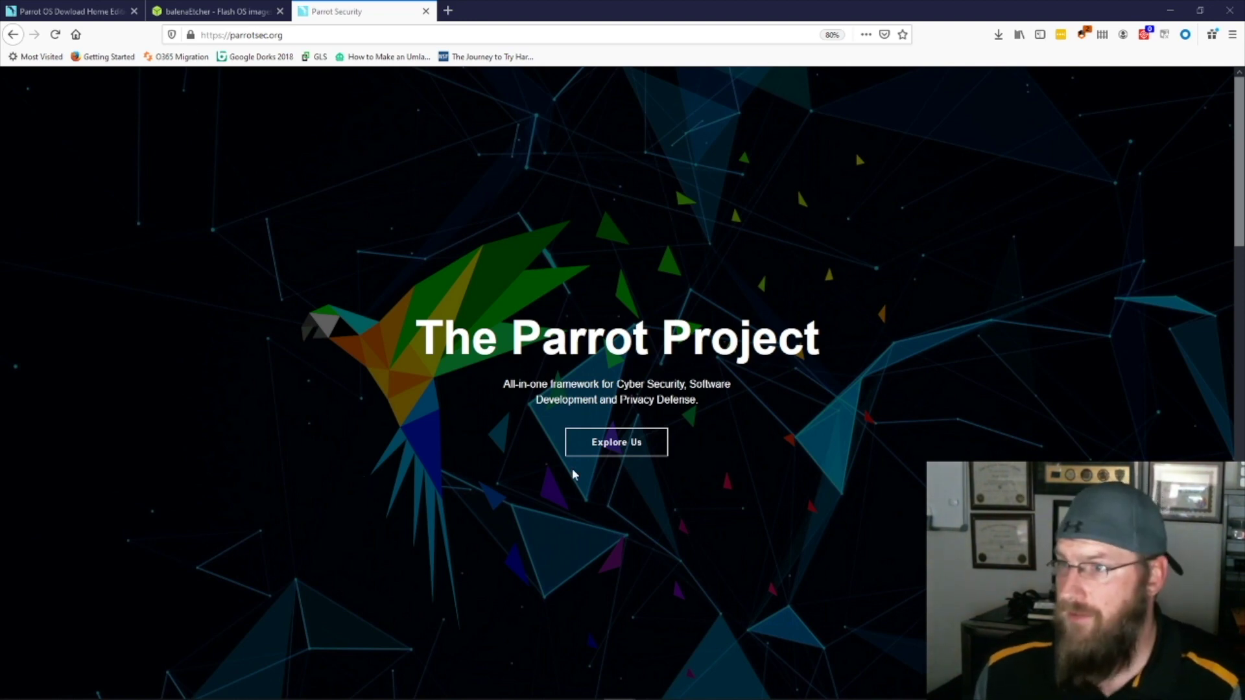
Open the download page of the Parrot Project site and review the available ParrotOS 4.9.1 editions
{"action": "left_click", "coordinate": [610, 442]}
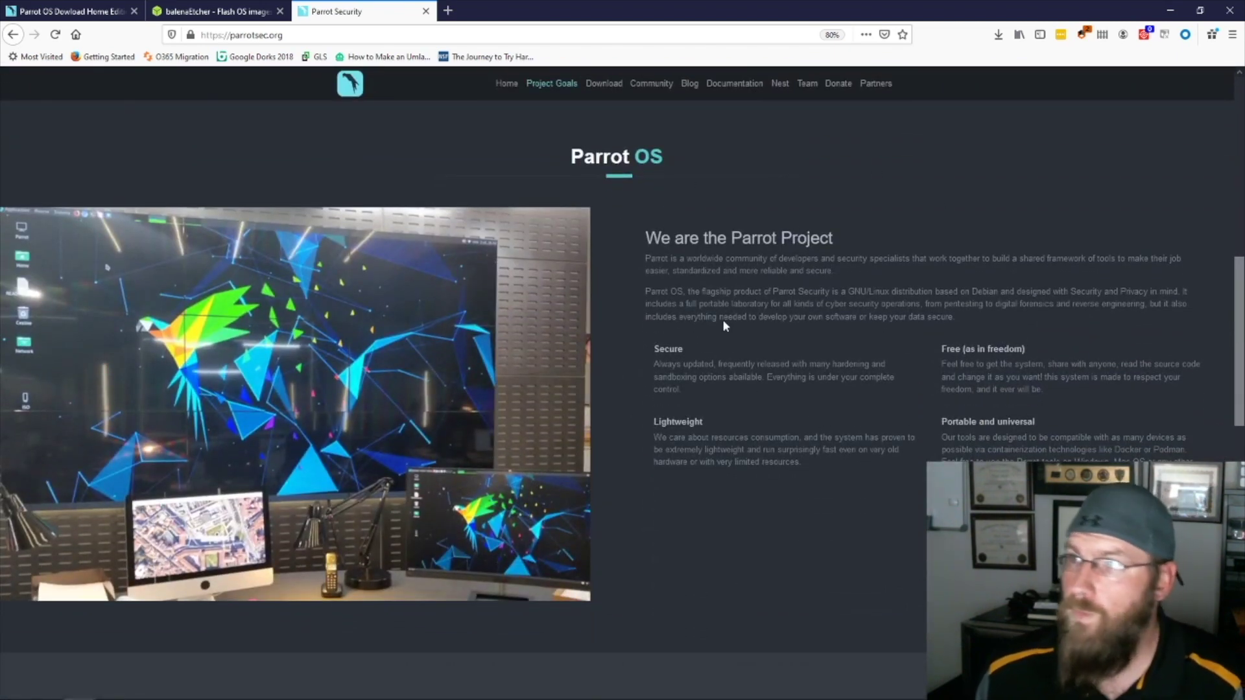
{"action": "left_click", "coordinate": [612, 93]}
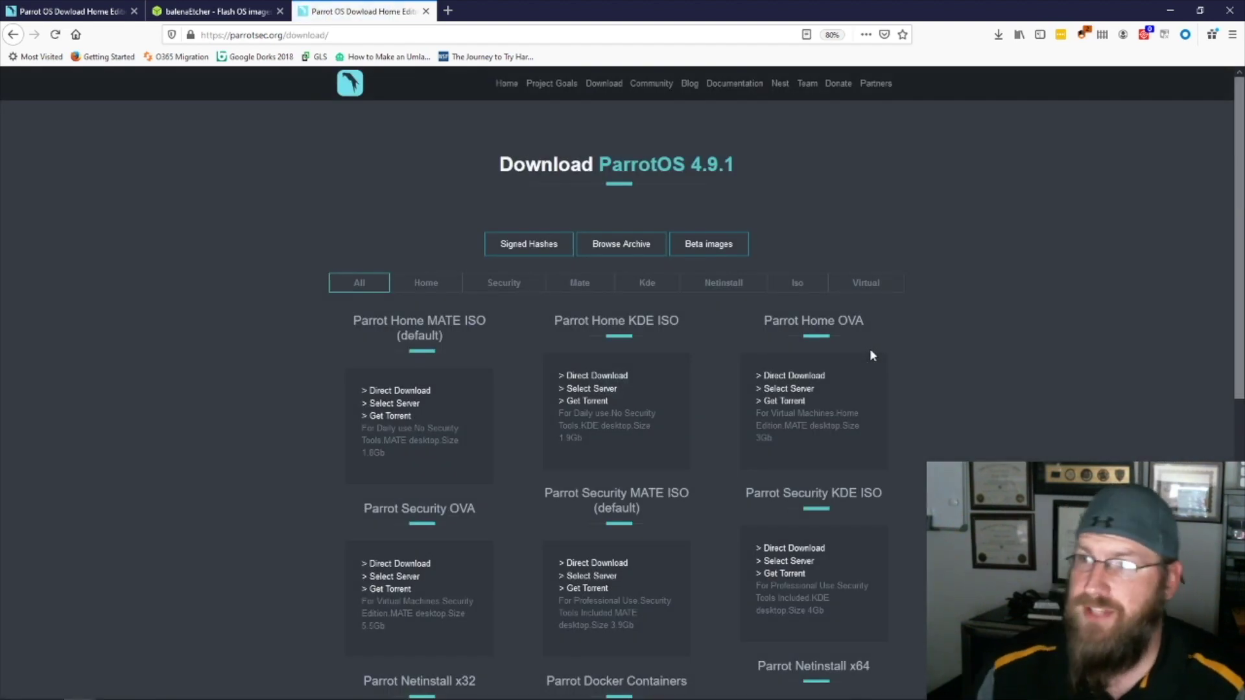
{"action": "scroll", "coordinate": [1021, 384], "scroll_direction": "down", "scroll_amount": 3}
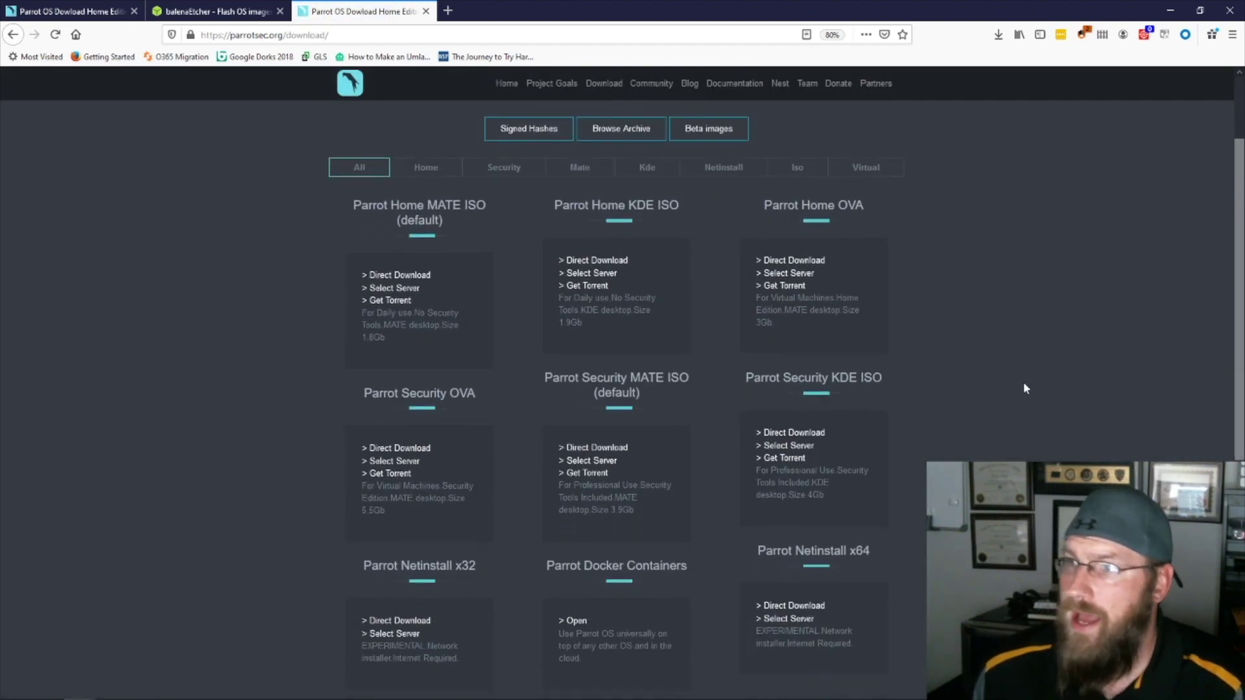
{"action": "scroll", "coordinate": [1025, 387], "scroll_direction": "down", "scroll_amount": 1}
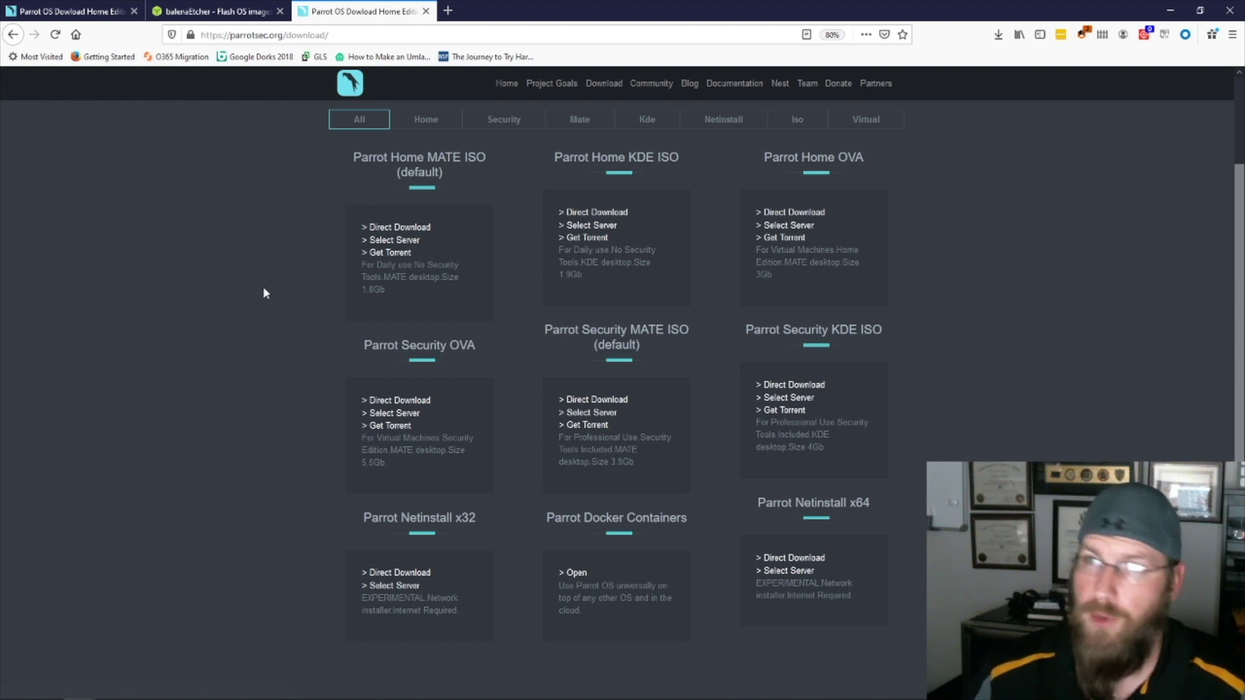
Switch to balenaEtcher and select the Parrot-kde-security-4.9.1_x64 disc image as the source to flash
{"action": "left_click", "coordinate": [214, 11]}
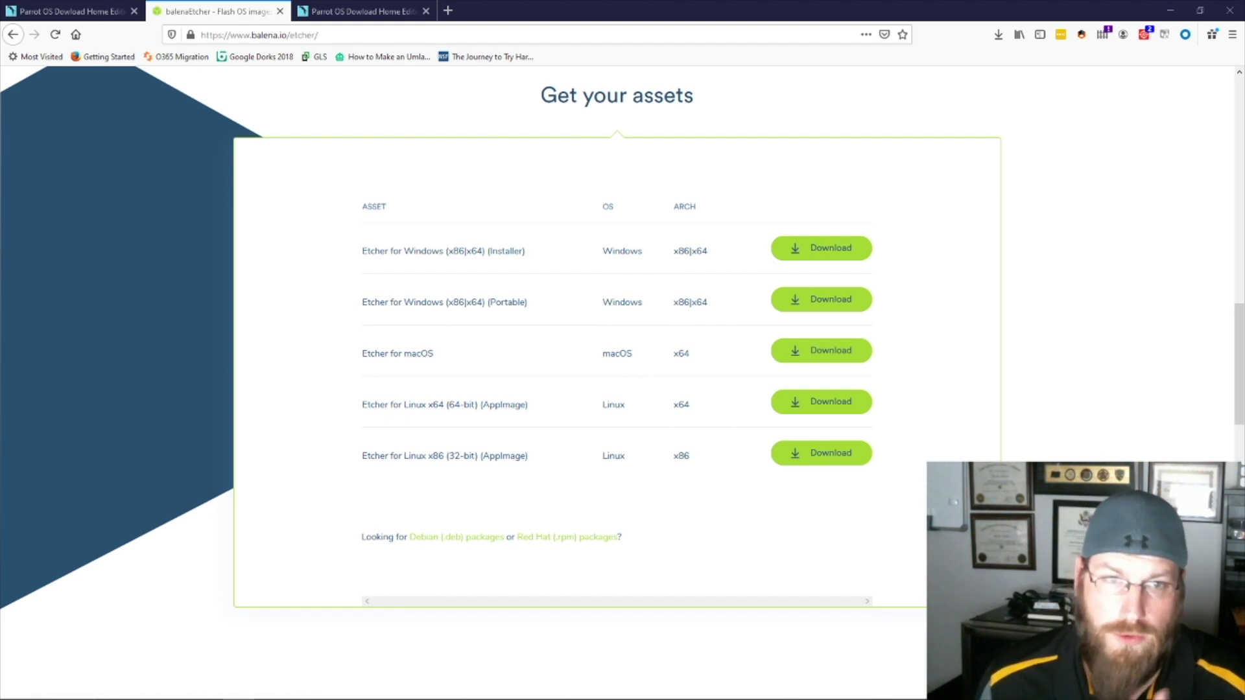
{"action": "left_click_drag", "start_coordinate": [403, 218], "coordinate": [526, 168]}
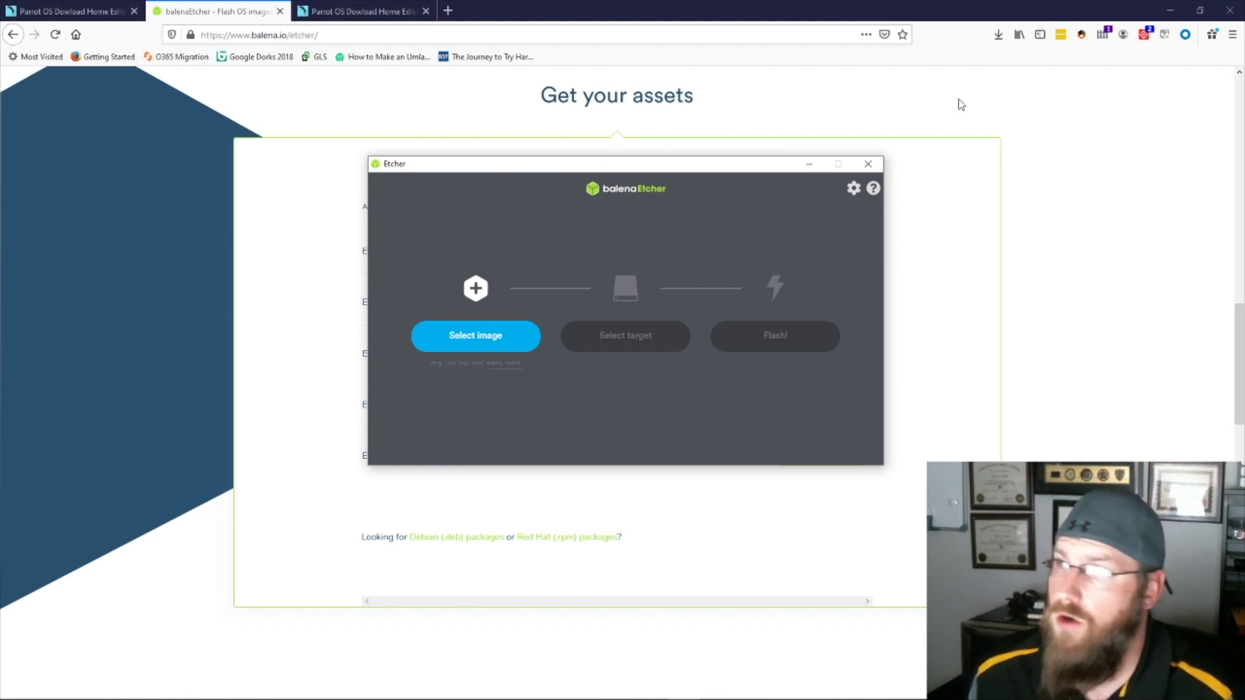
{"action": "left_click", "coordinate": [1171, 11]}
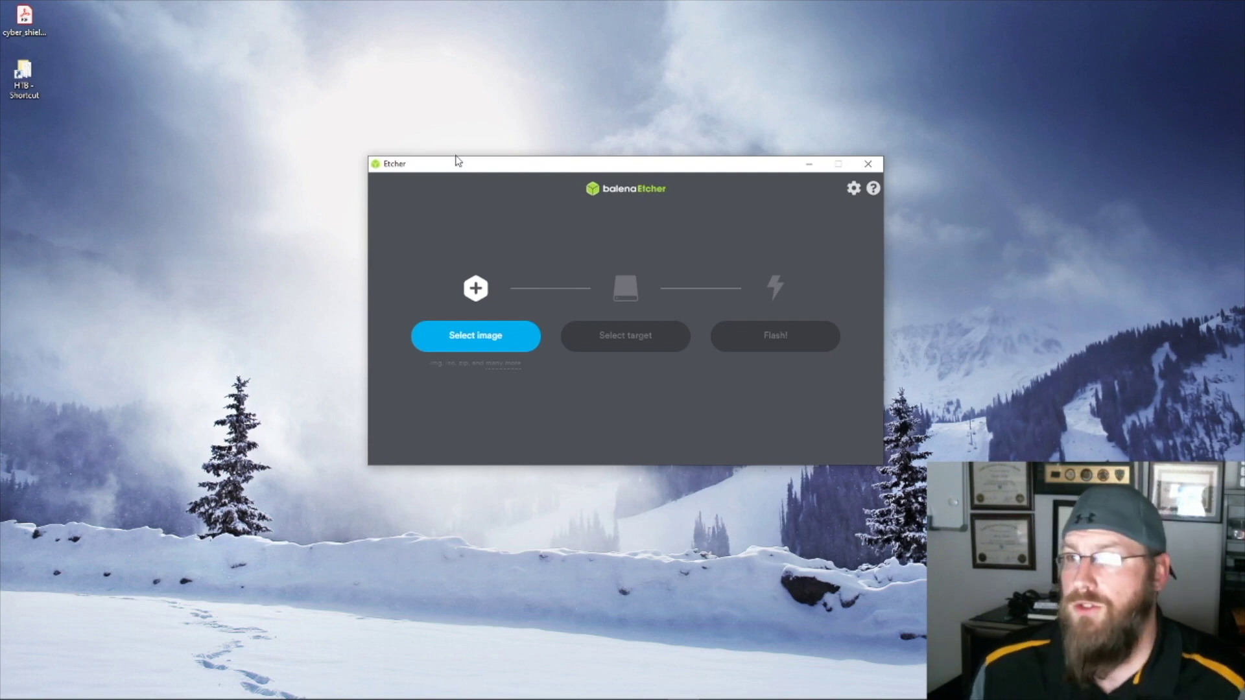
{"action": "left_click", "coordinate": [476, 337]}
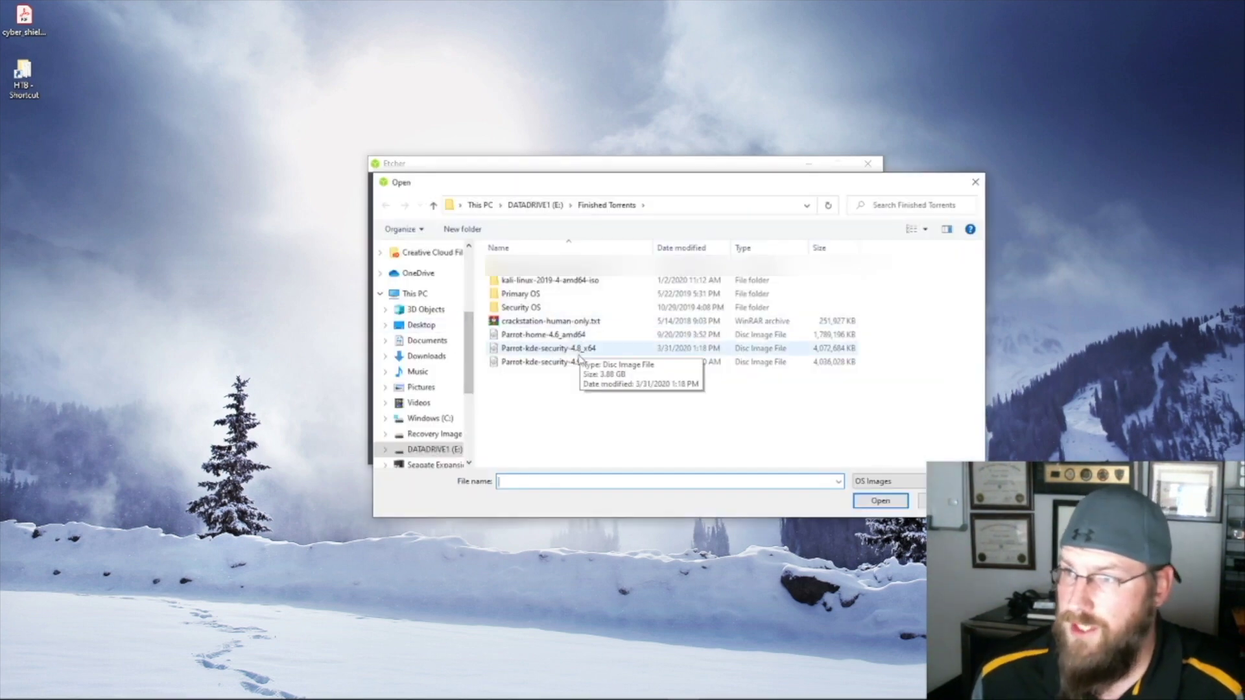
{"action": "left_click", "coordinate": [570, 363]}
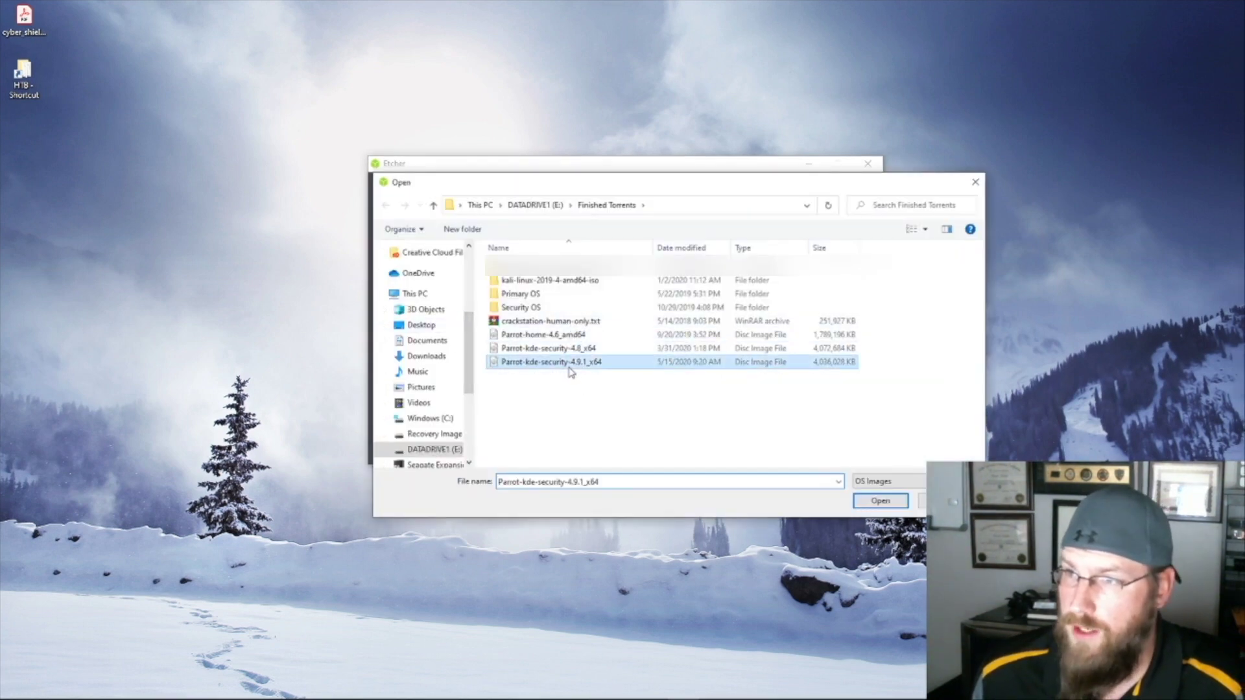
{"action": "left_click", "coordinate": [879, 502]}
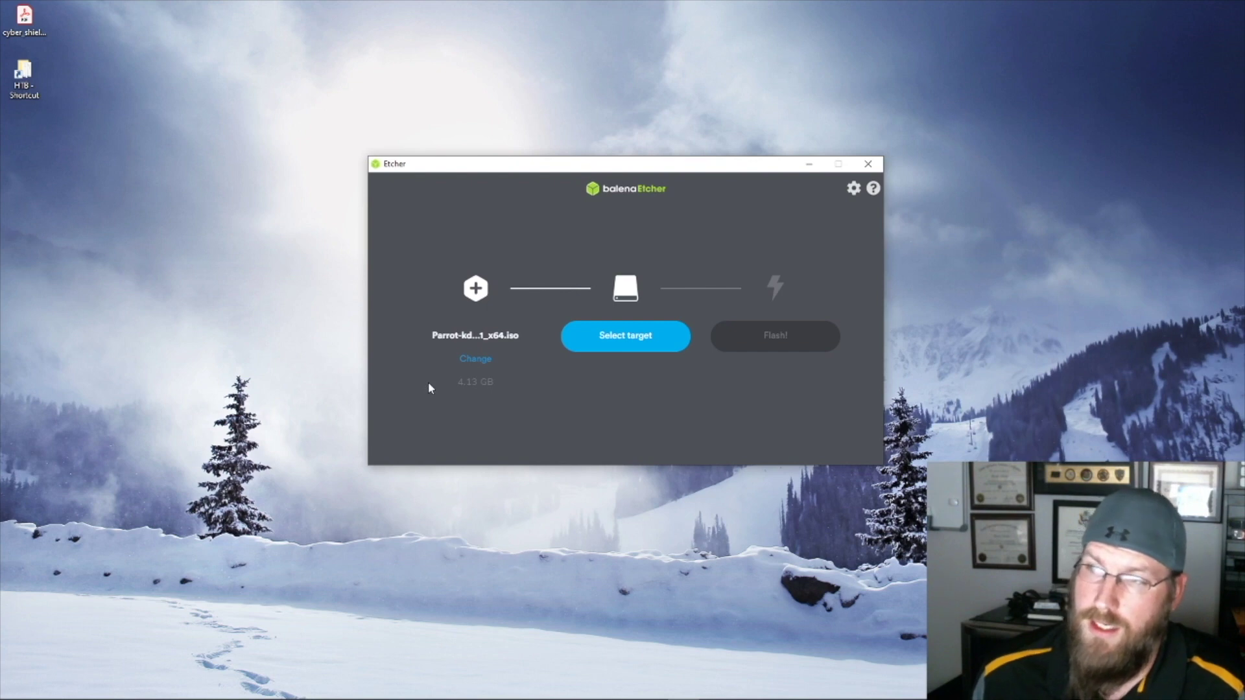
Choose the PNY USB 2.0 FD drive as the target, start flashing, and dismiss the insert-disk prompt
{"action": "left_click", "coordinate": [616, 345]}
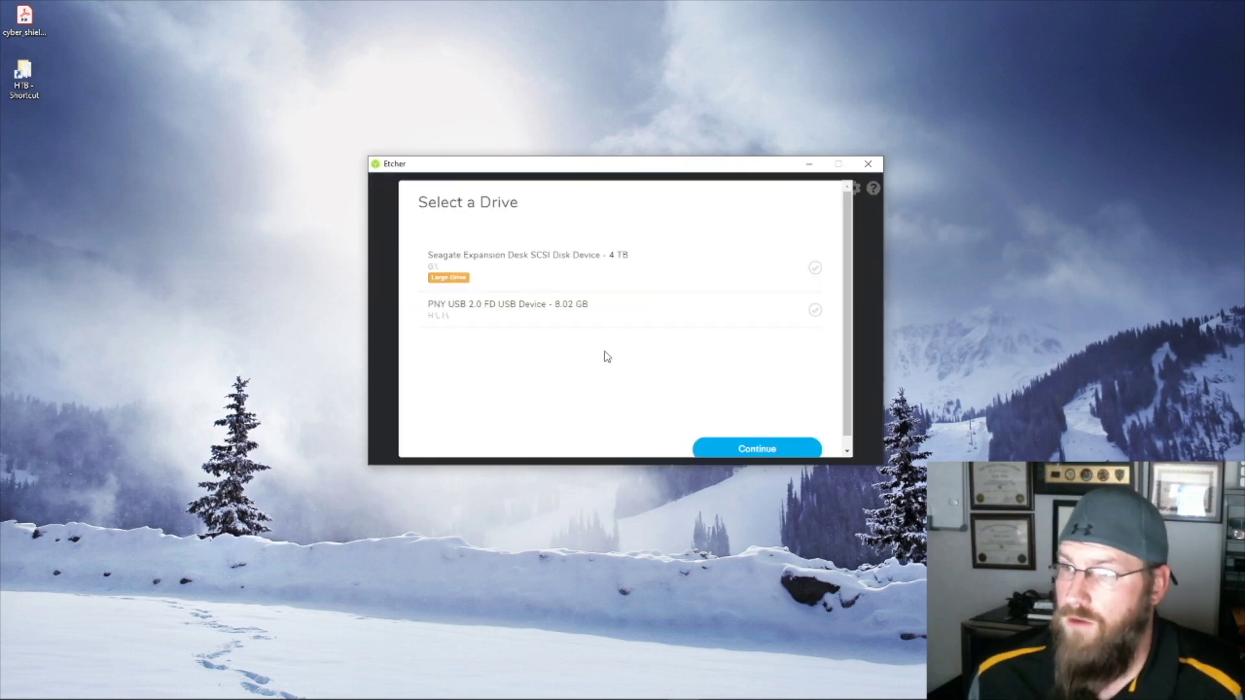
{"action": "left_click", "coordinate": [815, 311]}
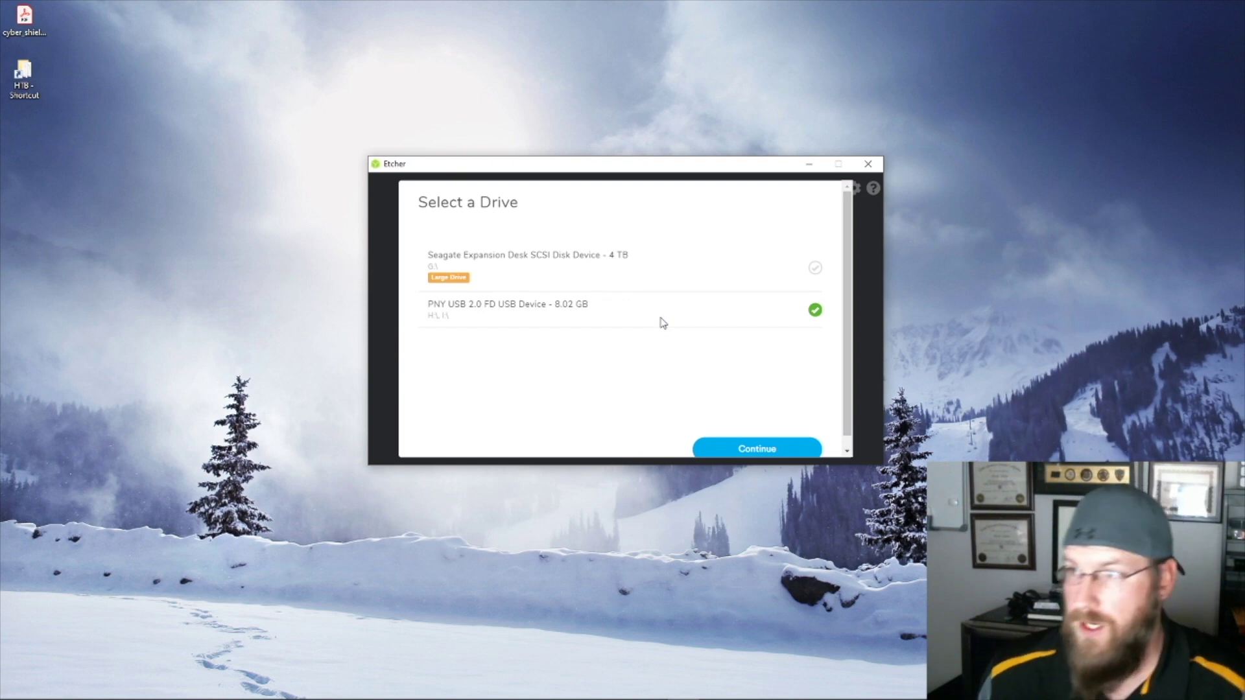
{"action": "left_click", "coordinate": [717, 449]}
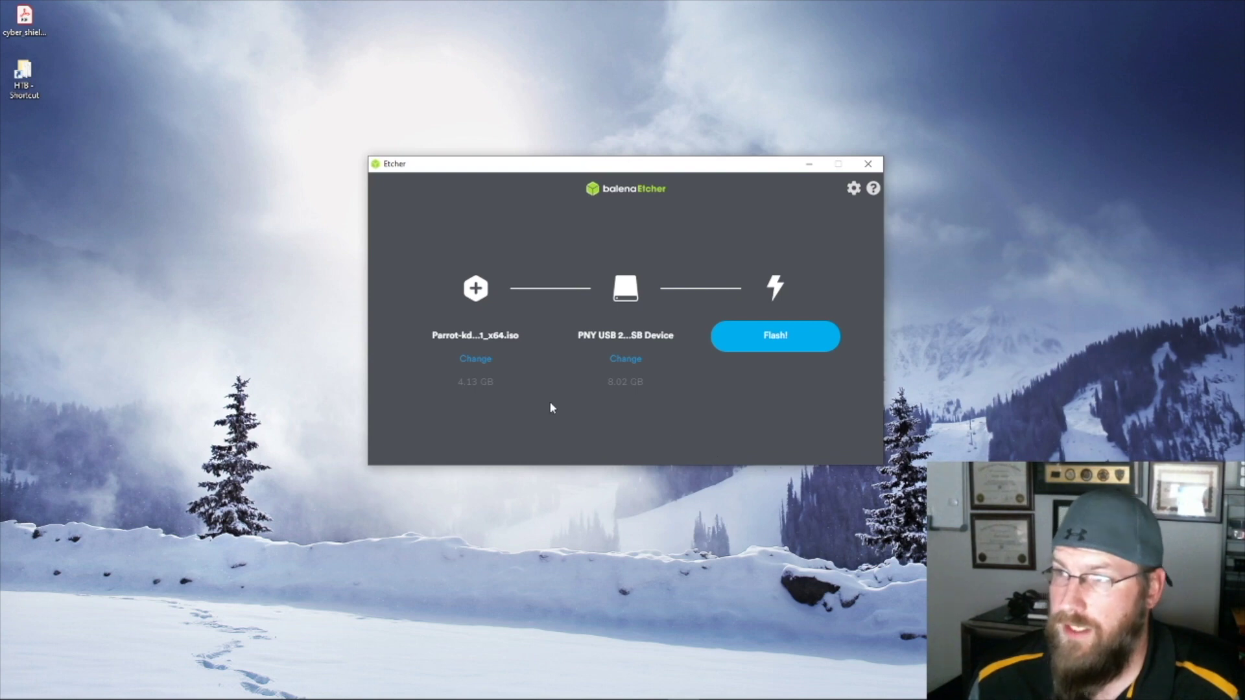
{"action": "left_click", "coordinate": [794, 335]}
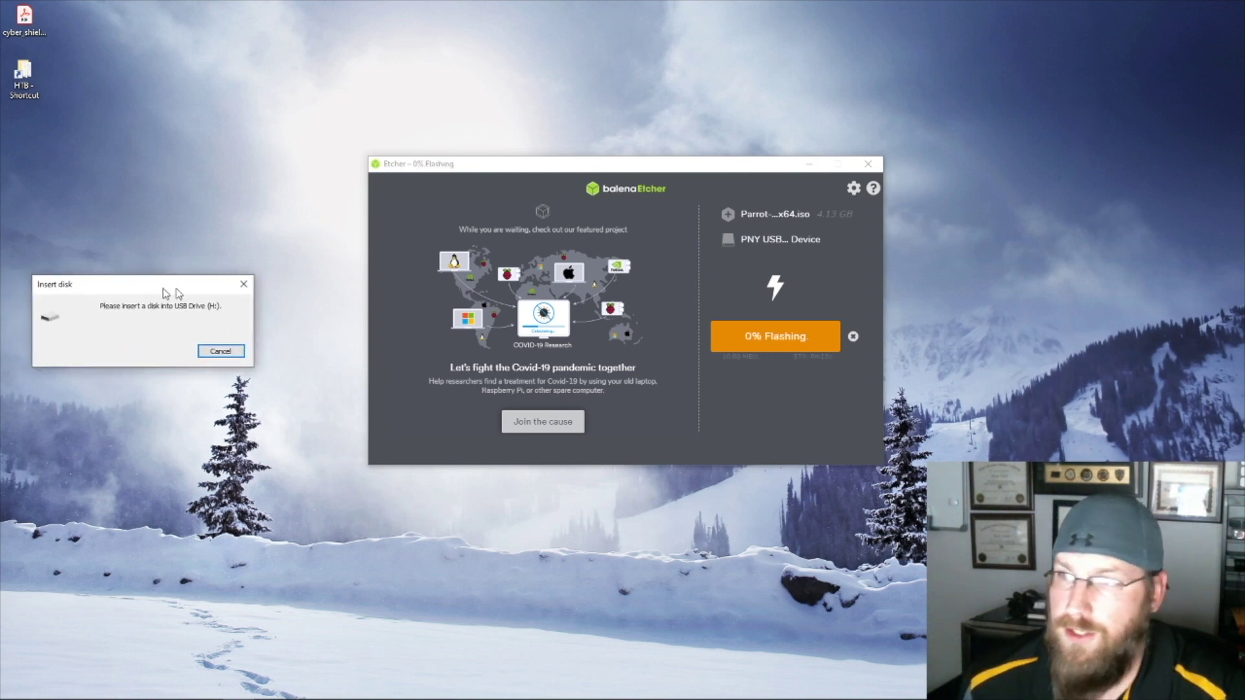
{"action": "left_click_drag", "start_coordinate": [87, 288], "coordinate": [412, 280]}
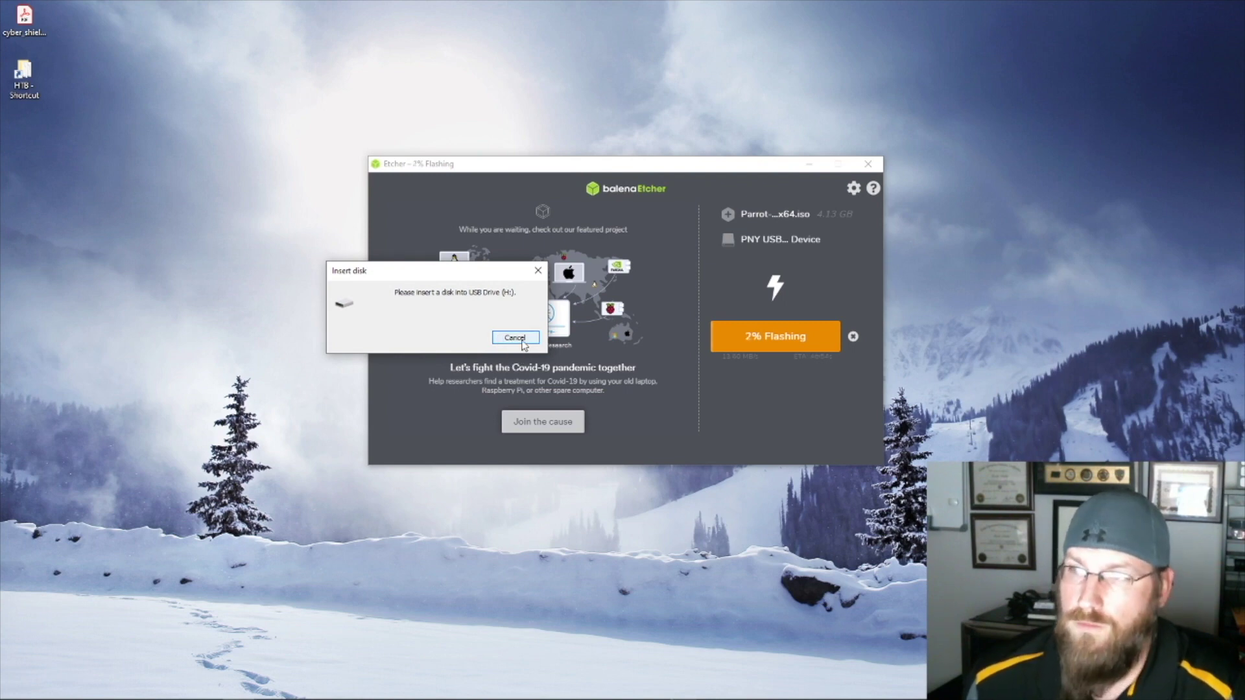
{"action": "left_click", "coordinate": [515, 338]}
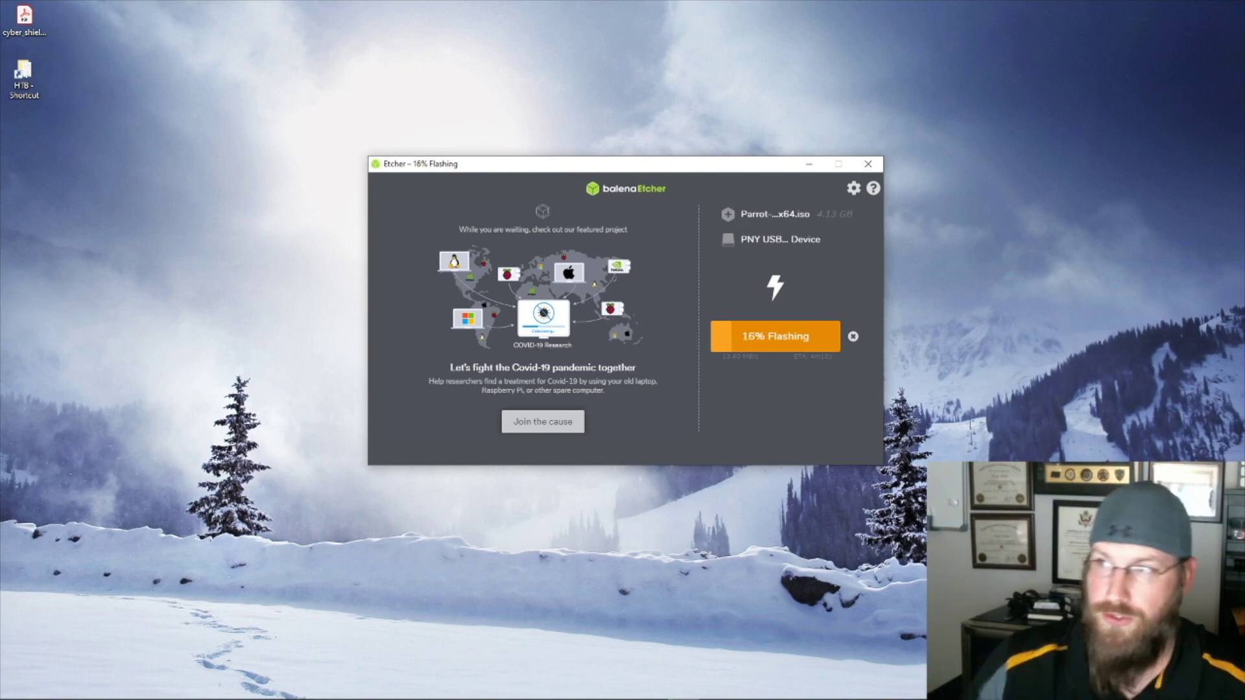
Switch to VirtualBox and start a new virtual machine named ParrotSec2, stored in G:\Virtual Machines
{"action": "left_click", "coordinate": [809, 164]}
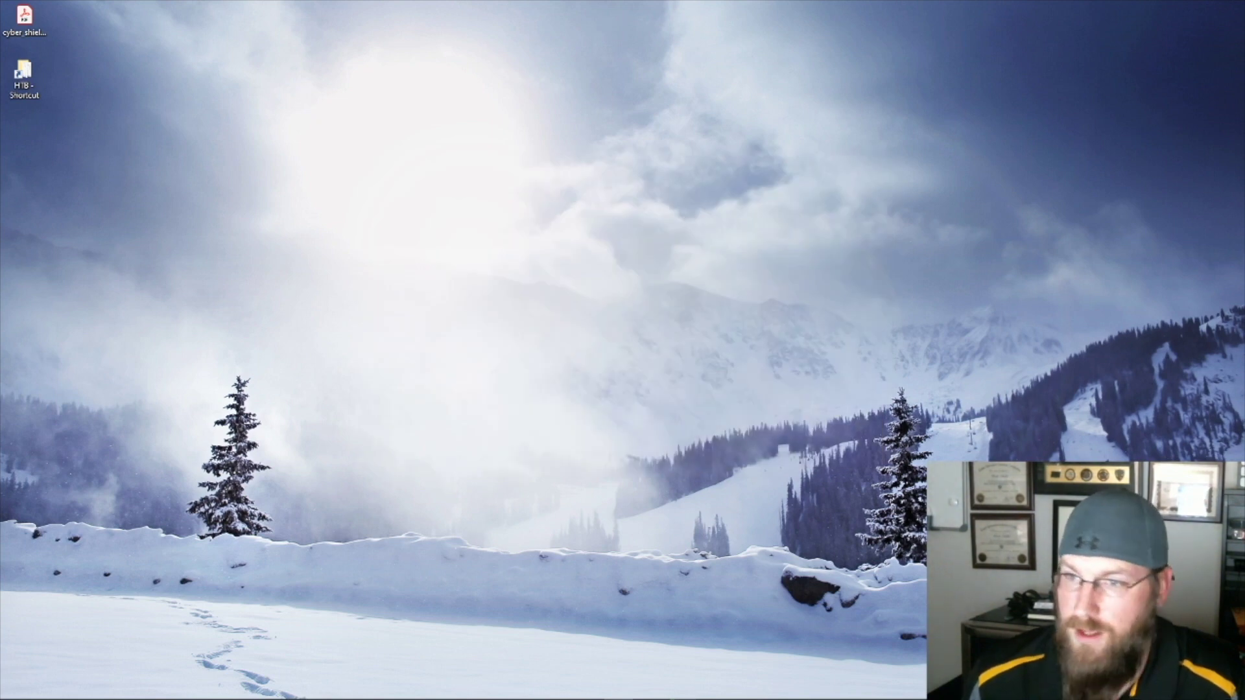
{"action": "mouse_move", "coordinate": [309, 698]}
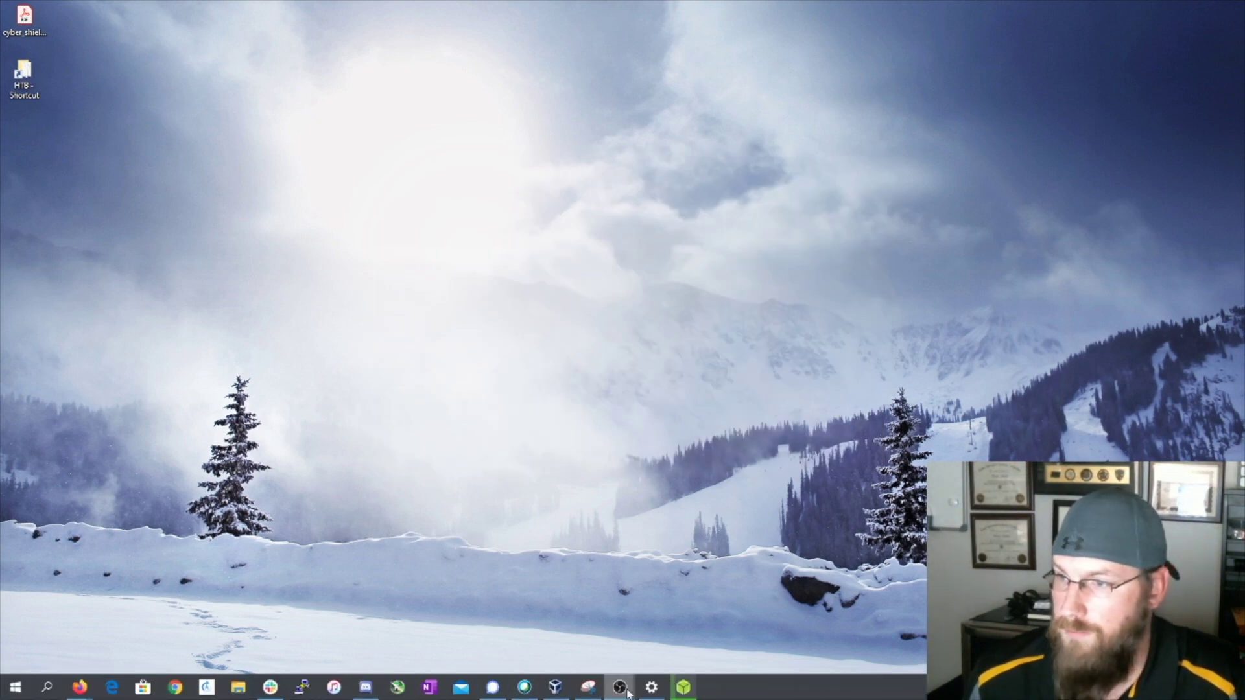
{"action": "left_click", "coordinate": [555, 687]}
{"action": "left_click", "coordinate": [319, 495]}
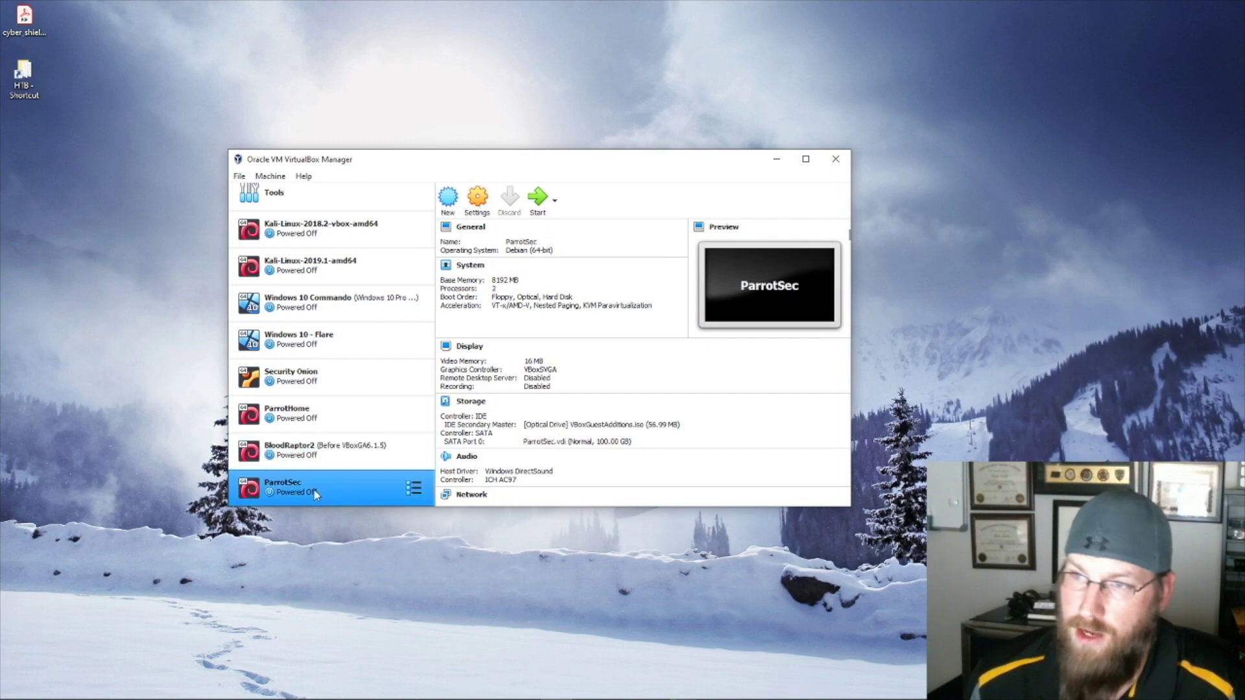
{"action": "left_click", "coordinate": [449, 197]}
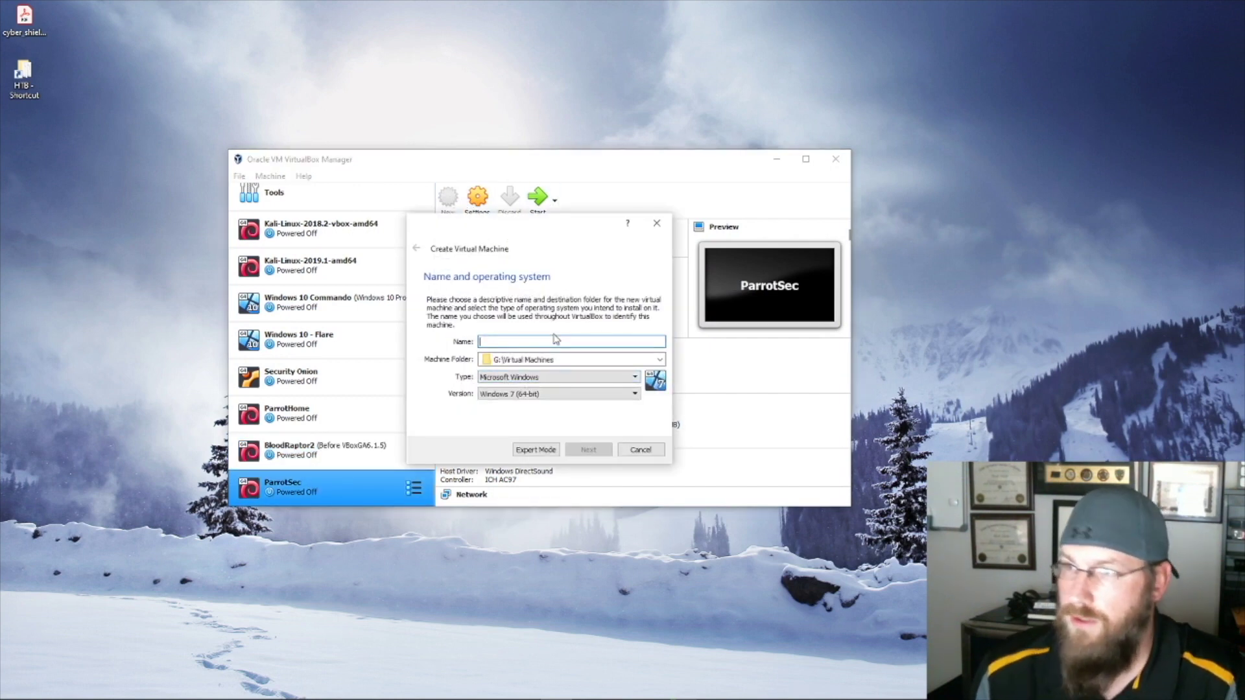
{"action": "type", "text": "Parrot"}
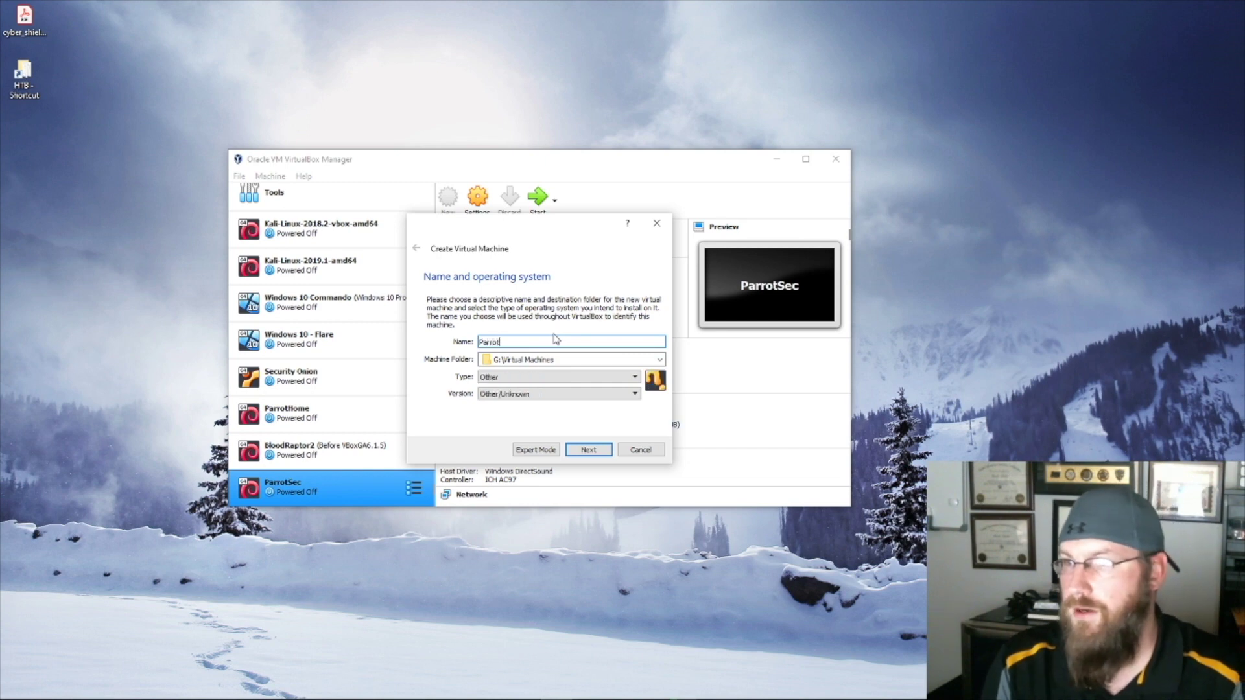
{"action": "type", "text": "Sec21"}
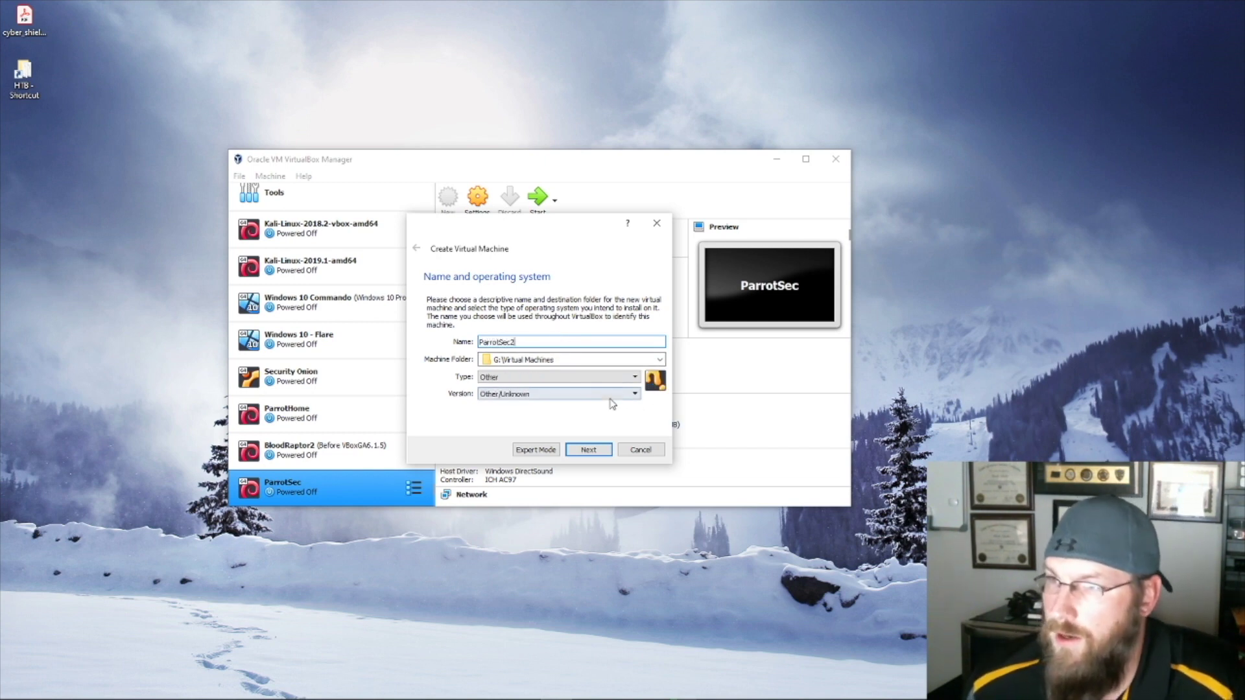
{"action": "left_click", "coordinate": [661, 360]}
{"action": "left_click", "coordinate": [658, 371]}
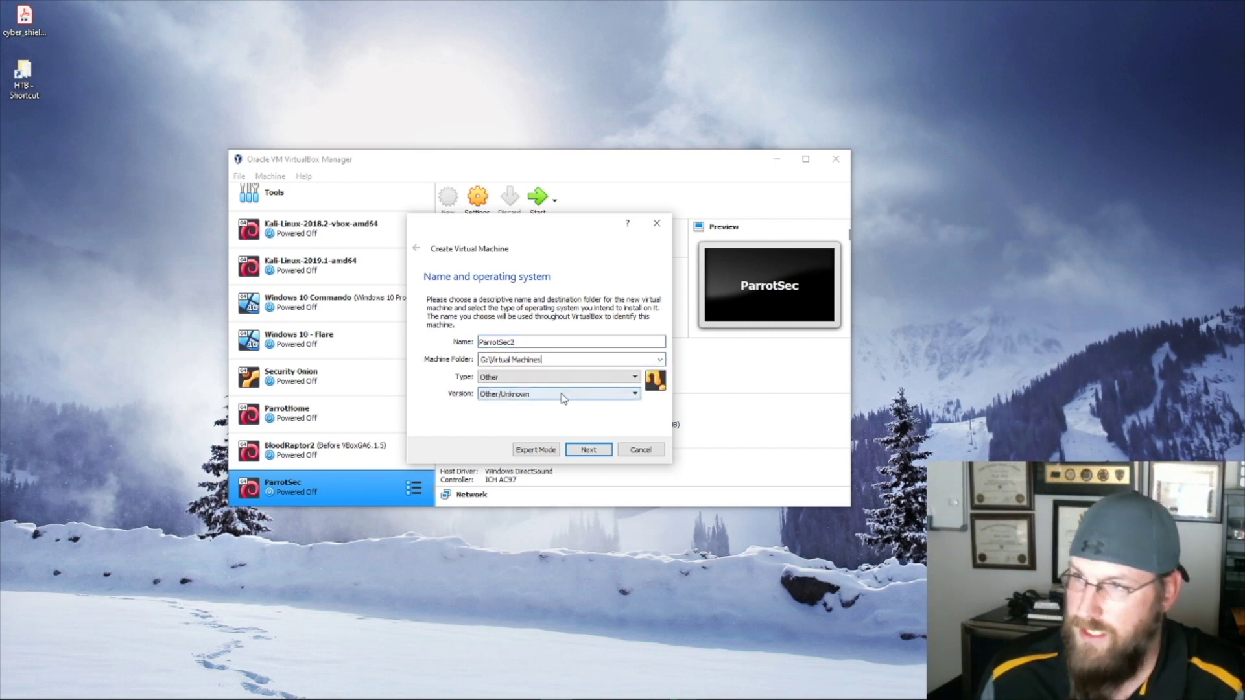
Set the new machine's operating system type to Linux and its version to Debian (64-bit)
{"action": "left_click", "coordinate": [634, 377]}
{"action": "left_click", "coordinate": [527, 396]}
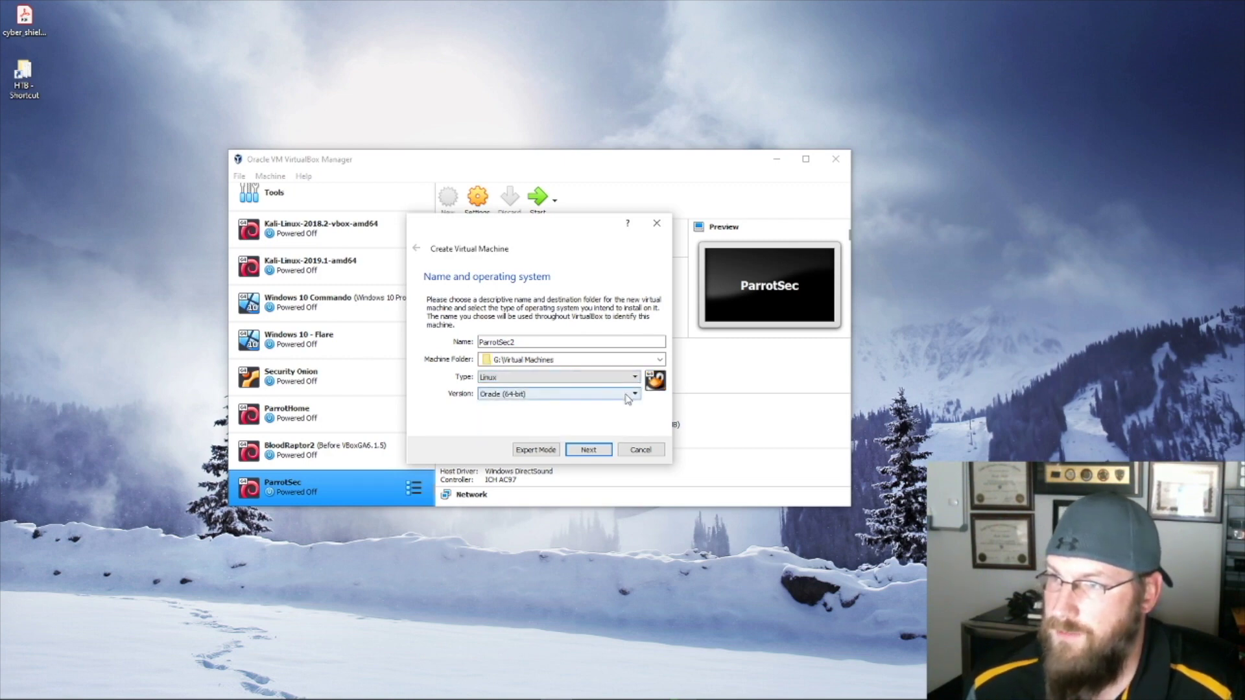
{"action": "left_click", "coordinate": [607, 396]}
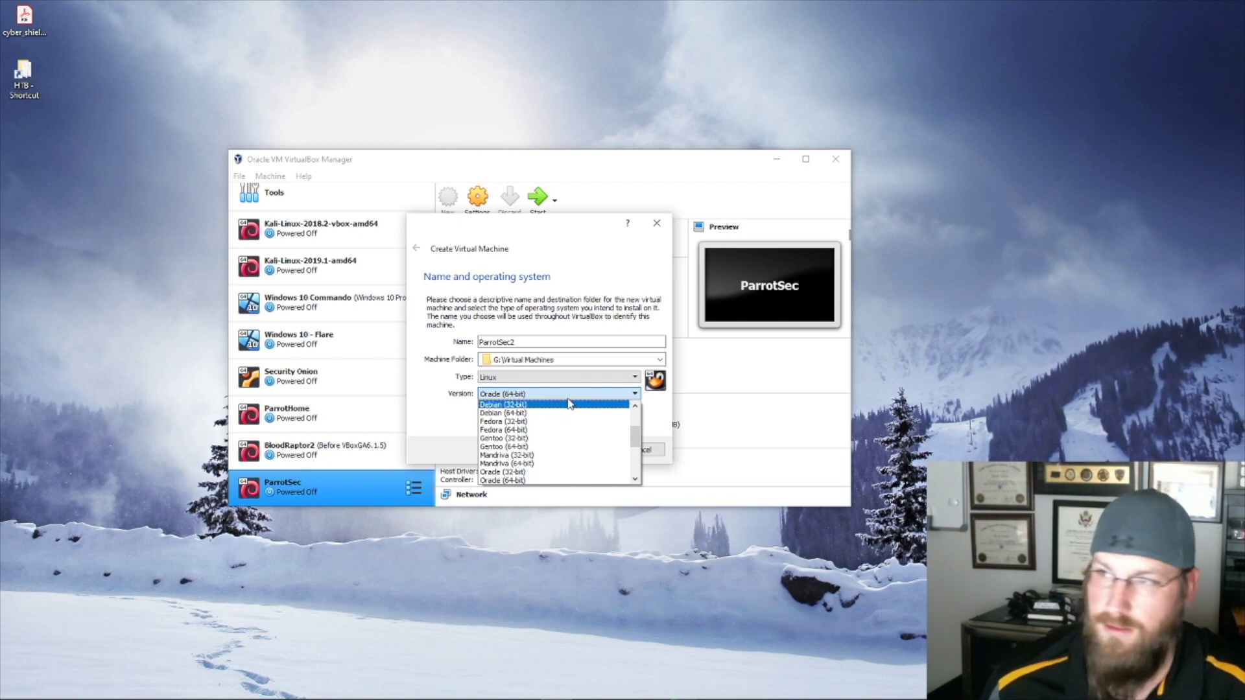
{"action": "left_click", "coordinate": [558, 413]}
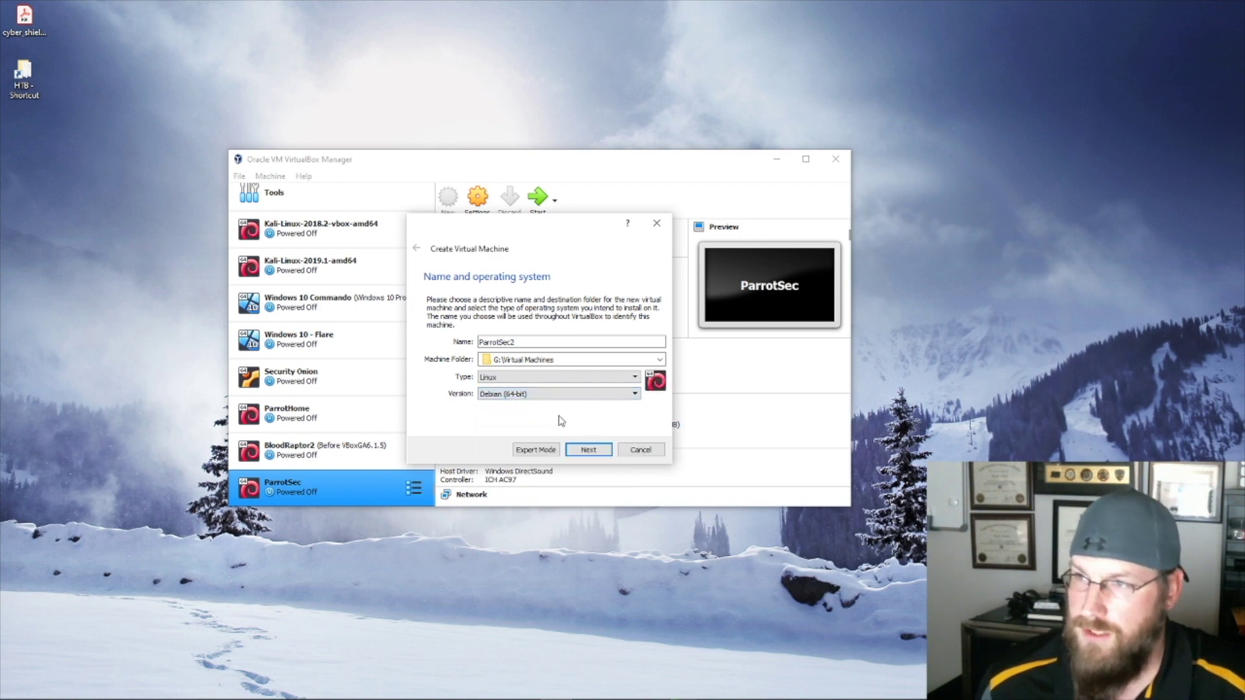
{"action": "left_click", "coordinate": [588, 450]}
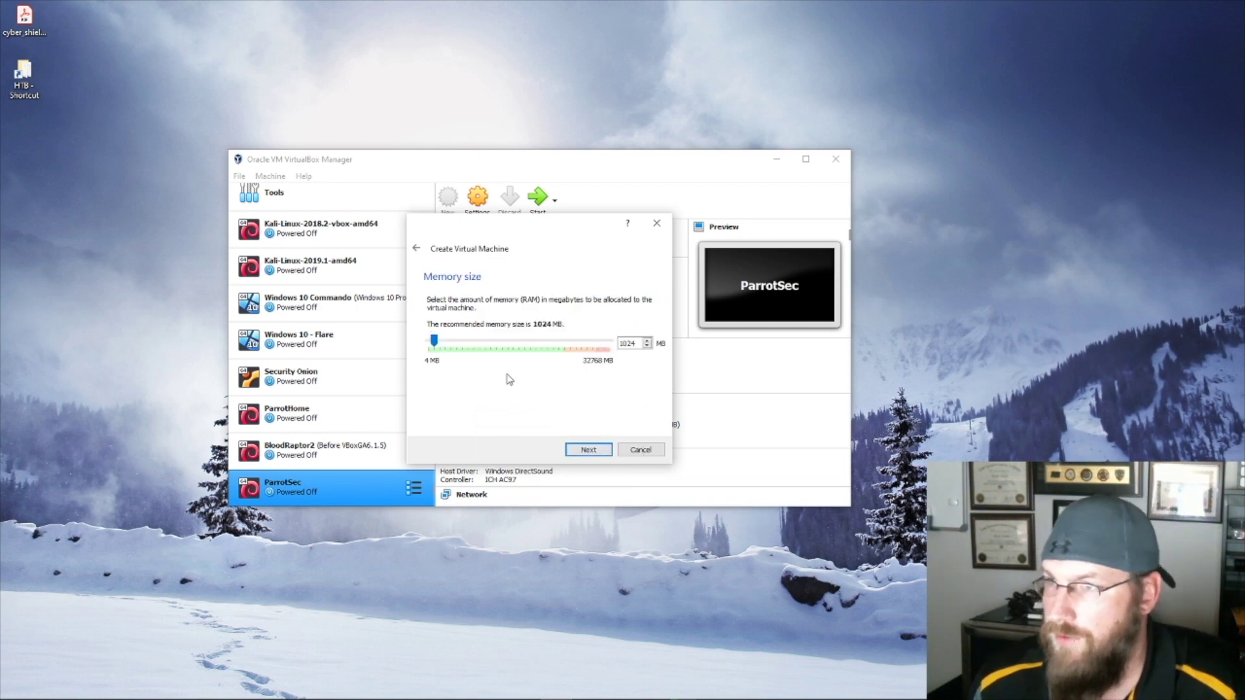
Allocate 8096 MB of memory to the new virtual machine
{"action": "left_click_drag", "start_coordinate": [434, 341], "coordinate": [453, 341]}
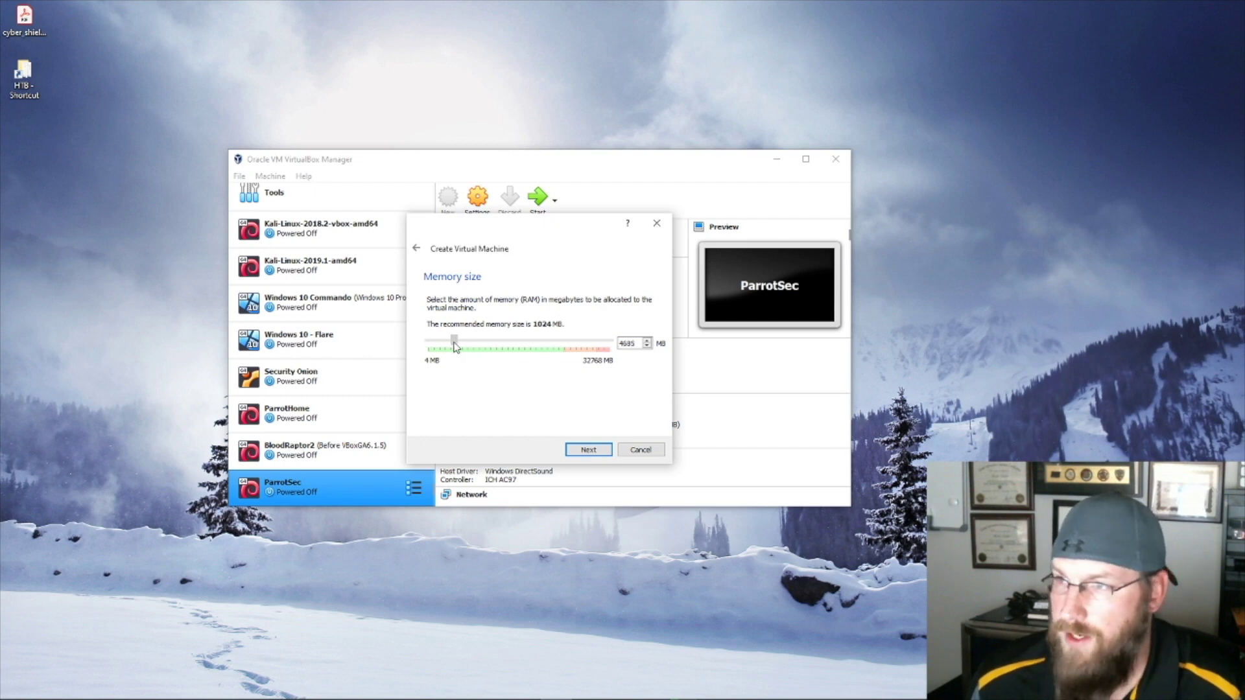
{"action": "left_click_drag", "start_coordinate": [635, 345], "coordinate": [597, 345]}
{"action": "type", "text": "8096"}
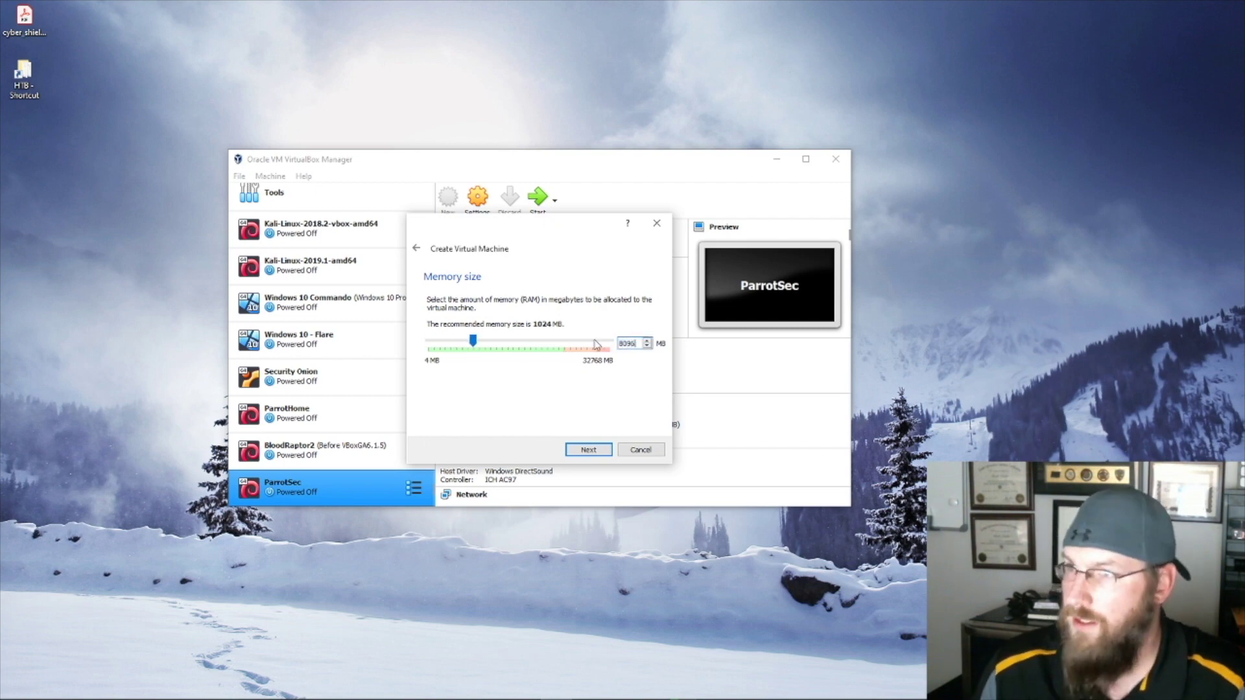
{"action": "left_click", "coordinate": [586, 450]}
Create a dynamically allocated 100 GB VDI virtual hard disk and finish creating the virtual machine
{"action": "left_click", "coordinate": [589, 448]}
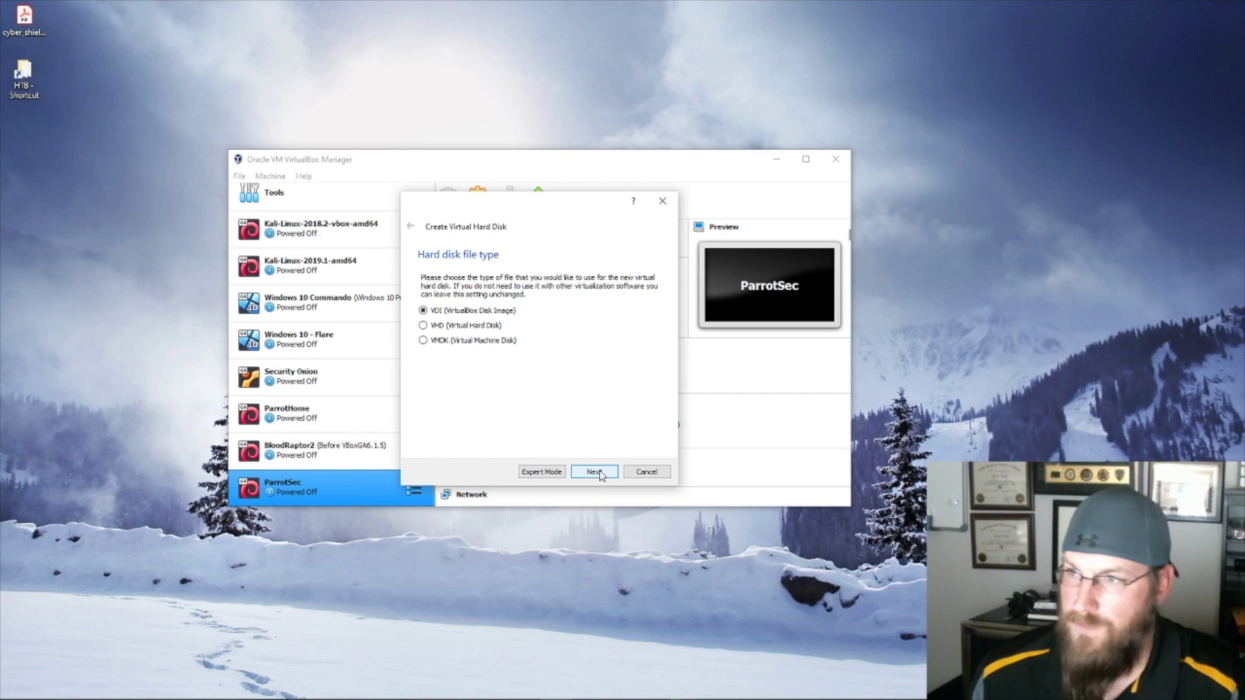
{"action": "left_click", "coordinate": [595, 472]}
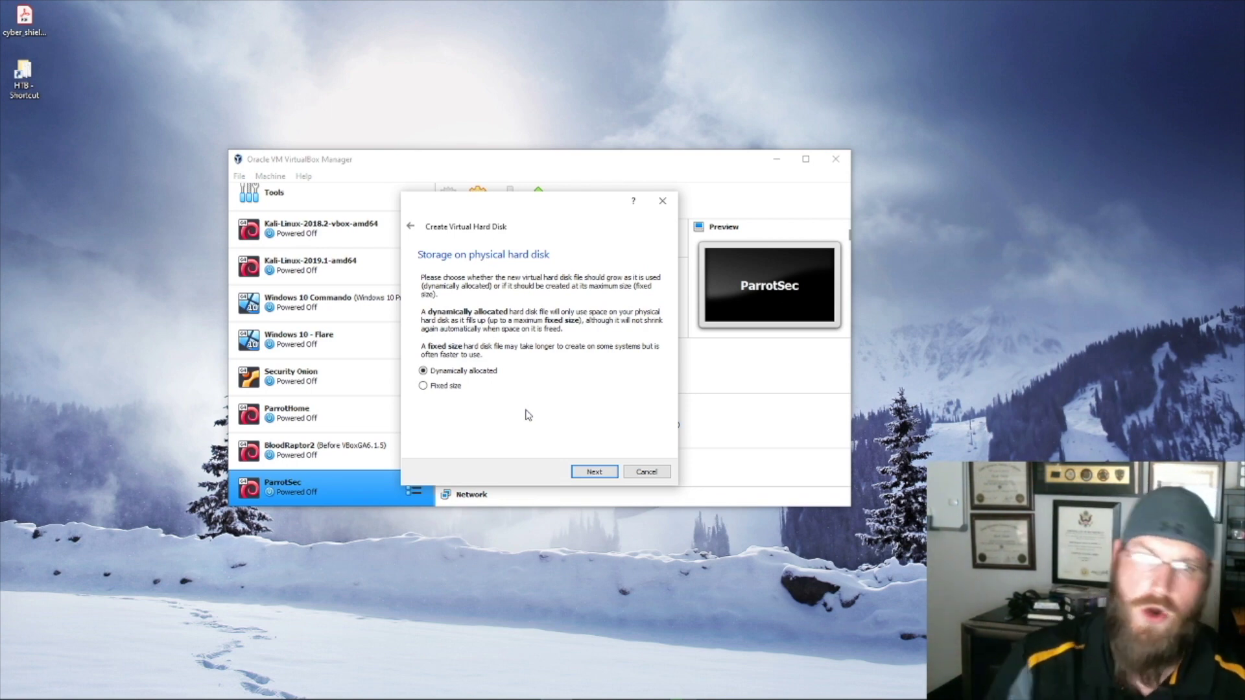
{"action": "left_click", "coordinate": [592, 472]}
{"action": "mouse_move", "coordinate": [628, 349]}
{"action": "left_mouse_down"}
{"action": "mouse_move", "coordinate": [668, 353]}
{"action": "mouse_move", "coordinate": [622, 347]}
{"action": "left_mouse_up"}
{"action": "left_click", "coordinate": [649, 343]}
{"action": "type", "text": "100 GB"}
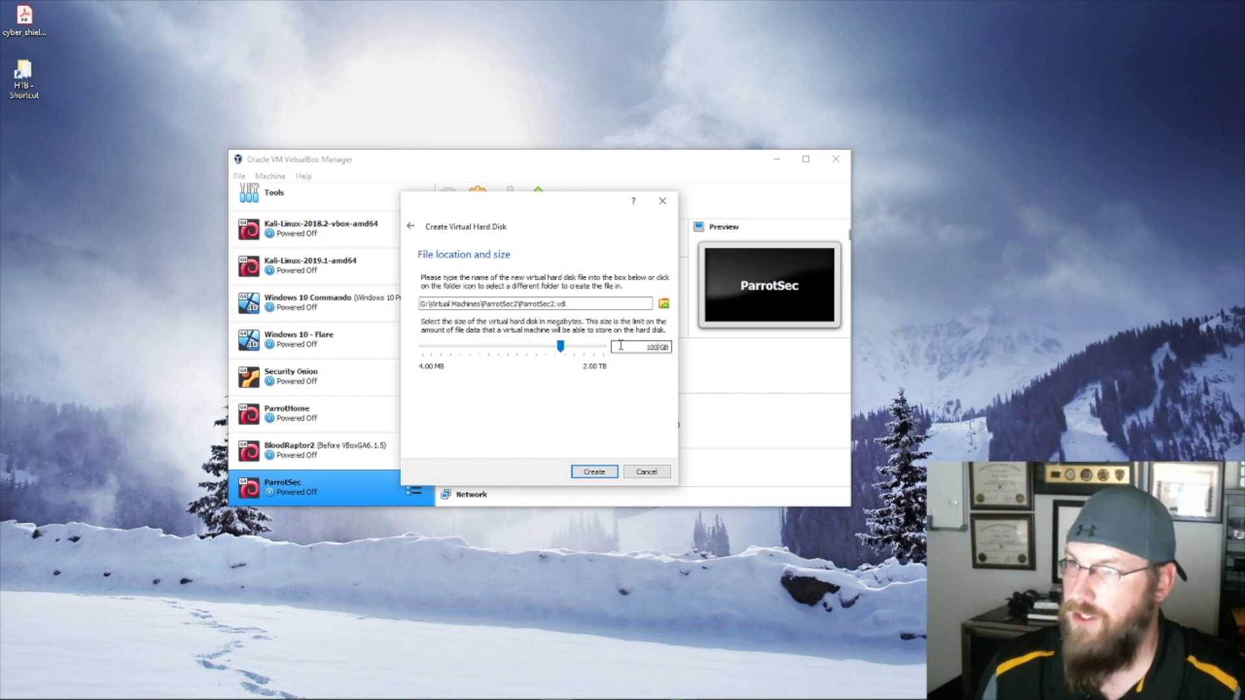
{"action": "left_click", "coordinate": [599, 473]}
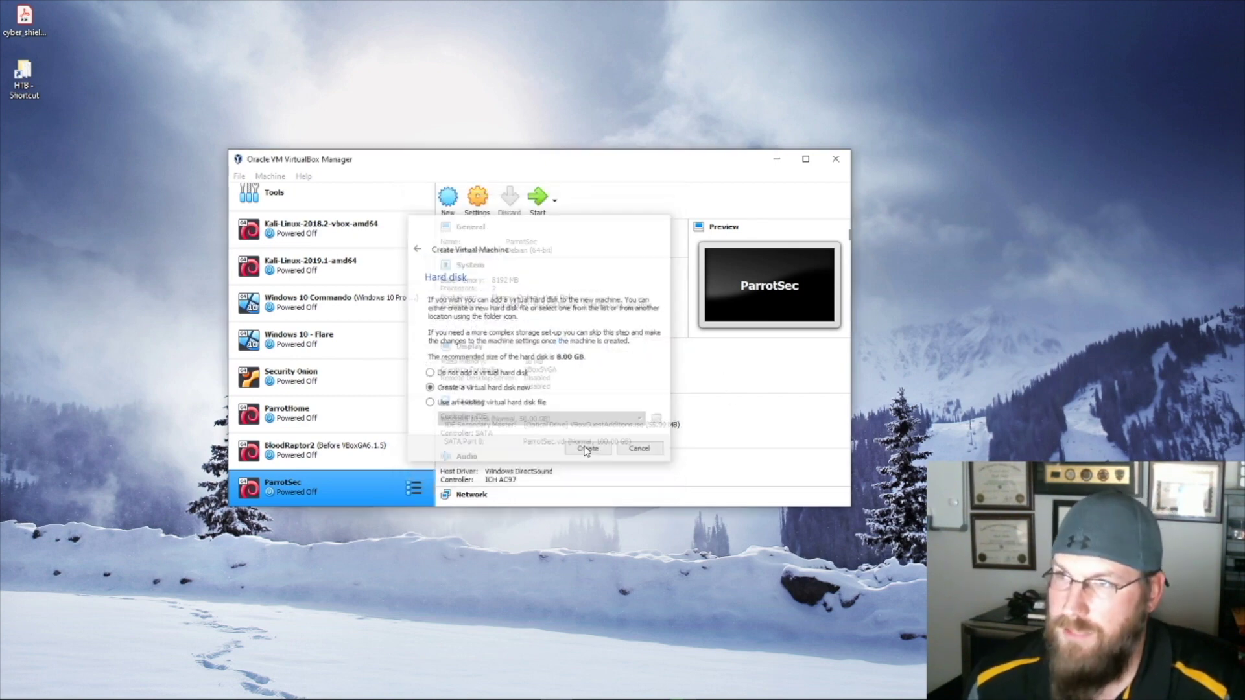
{"action": "left_click", "coordinate": [602, 453]}
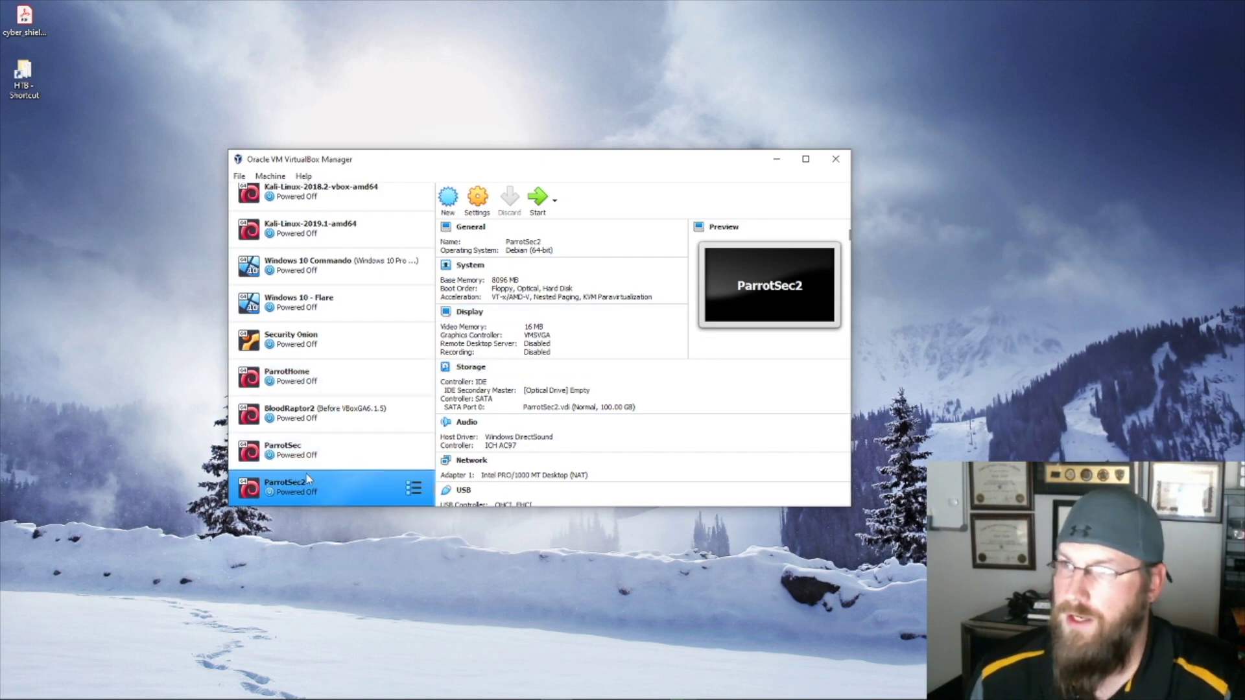
Attach Parrot-kde-security-4.9.1_x64.iso to the ParrotSec2 machine's empty IDE optical drive and save the settings
{"action": "left_click", "coordinate": [478, 198]}
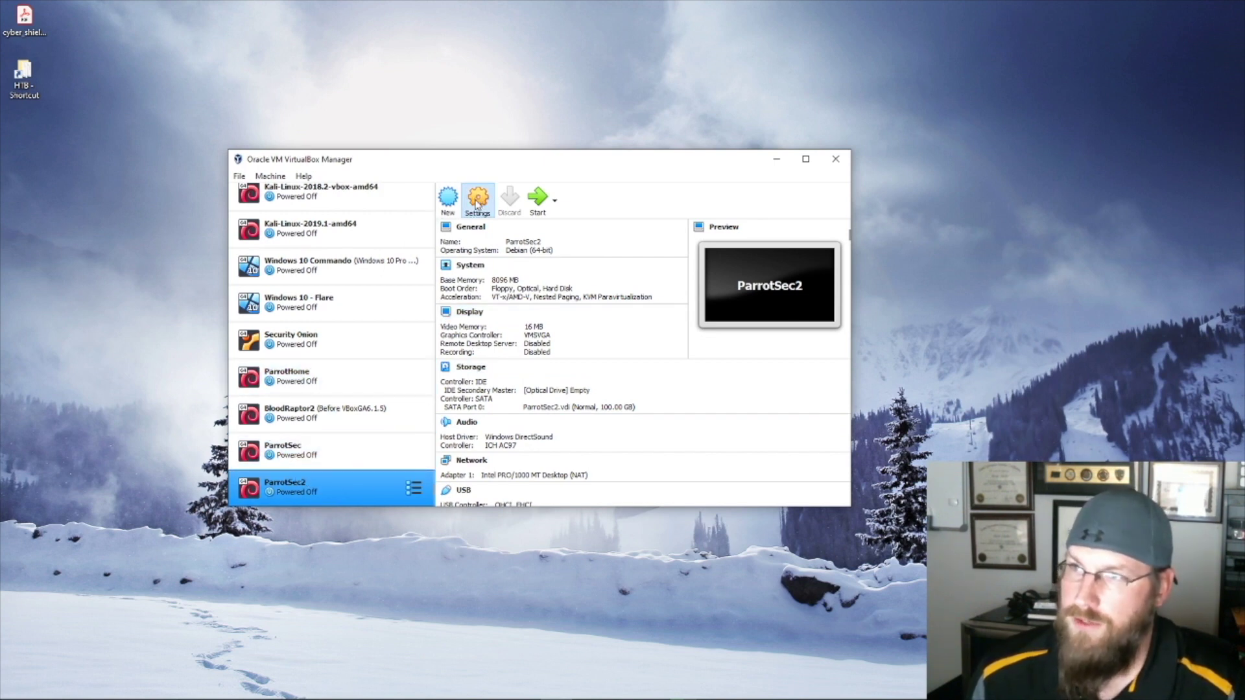
{"action": "left_click", "coordinate": [372, 214]}
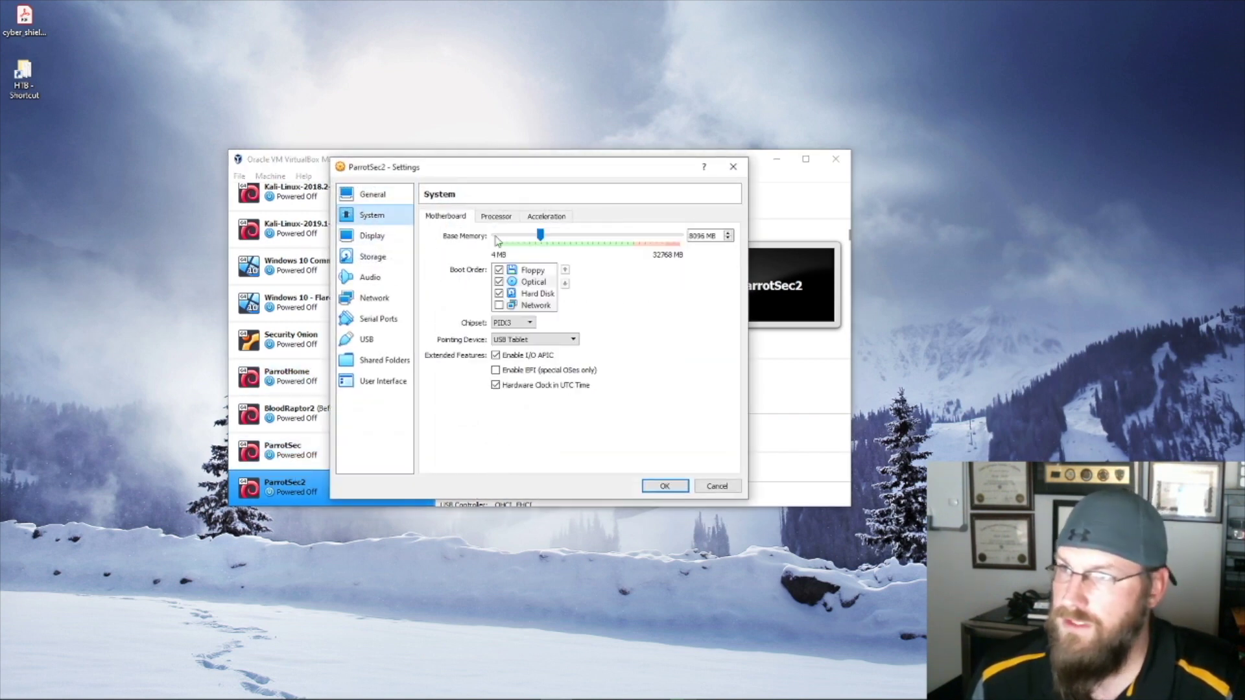
{"action": "left_click", "coordinate": [377, 237]}
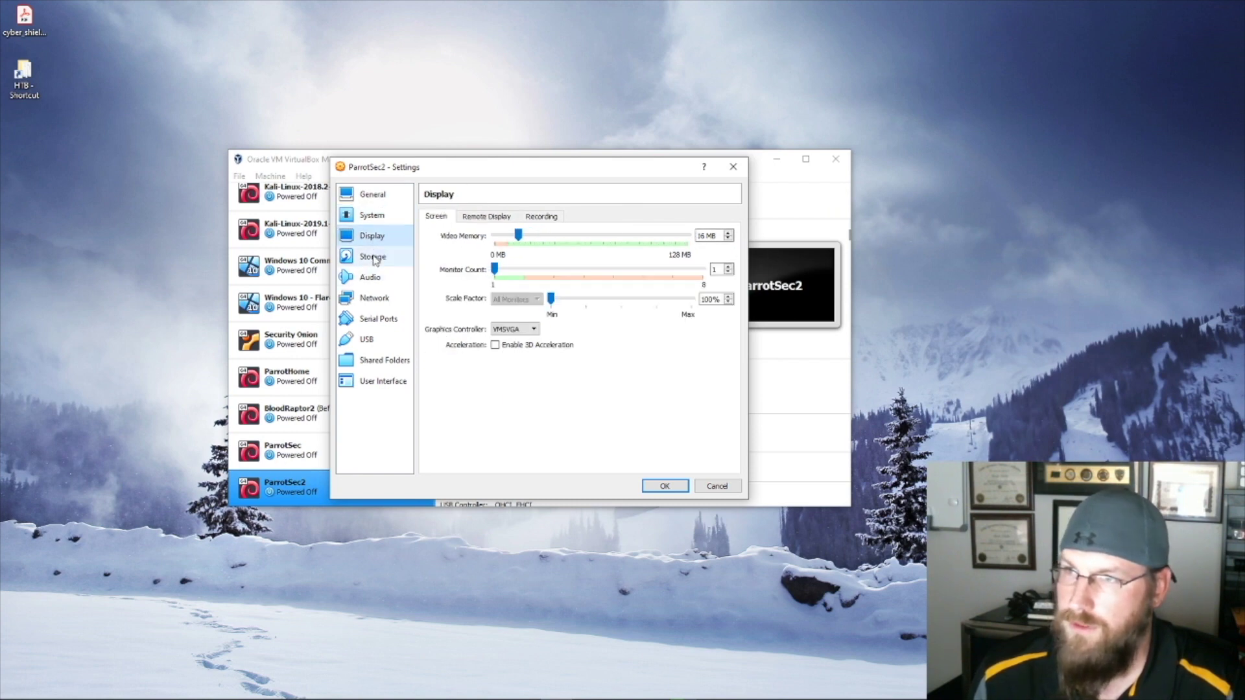
{"action": "left_click", "coordinate": [374, 257]}
{"action": "left_click", "coordinate": [485, 246]}
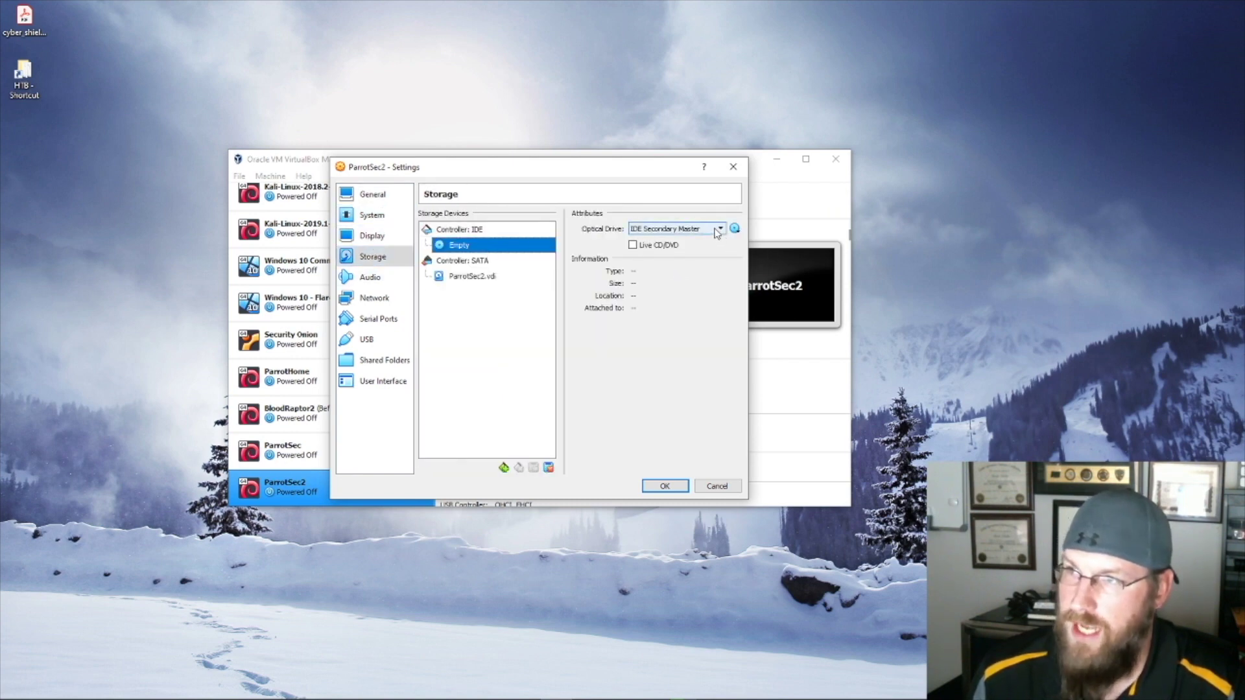
{"action": "left_click", "coordinate": [735, 228]}
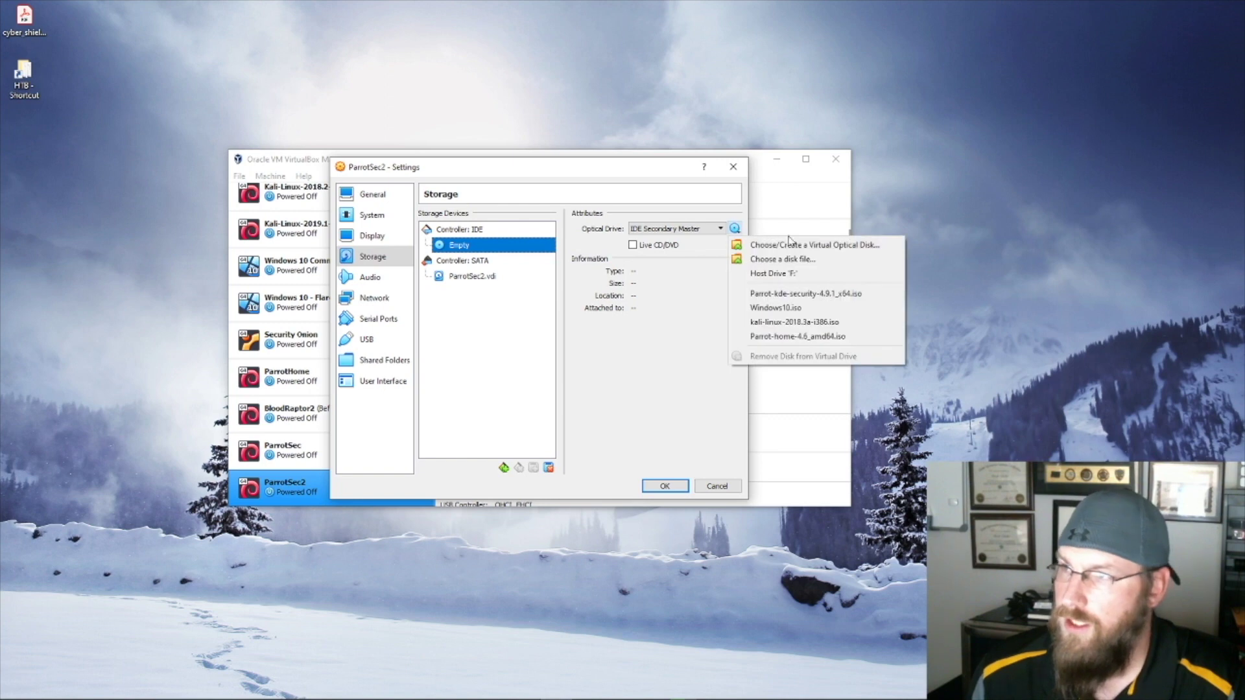
{"action": "left_click", "coordinate": [830, 294]}
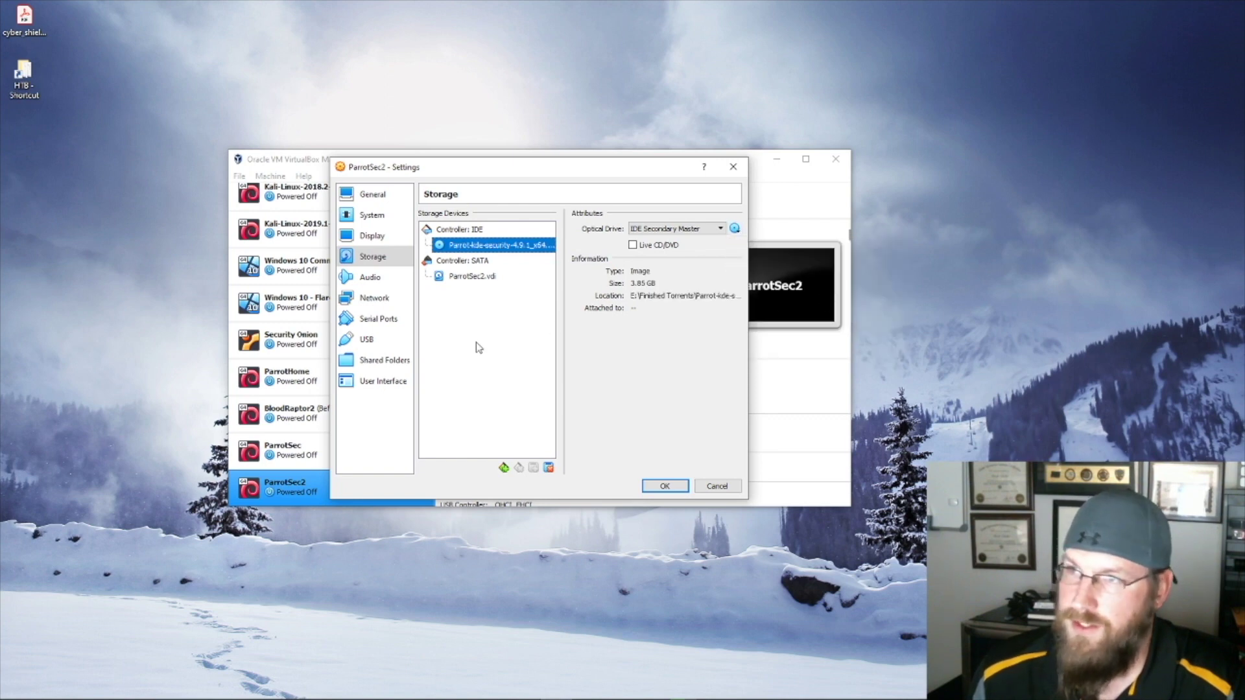
{"action": "left_click", "coordinate": [665, 486]}
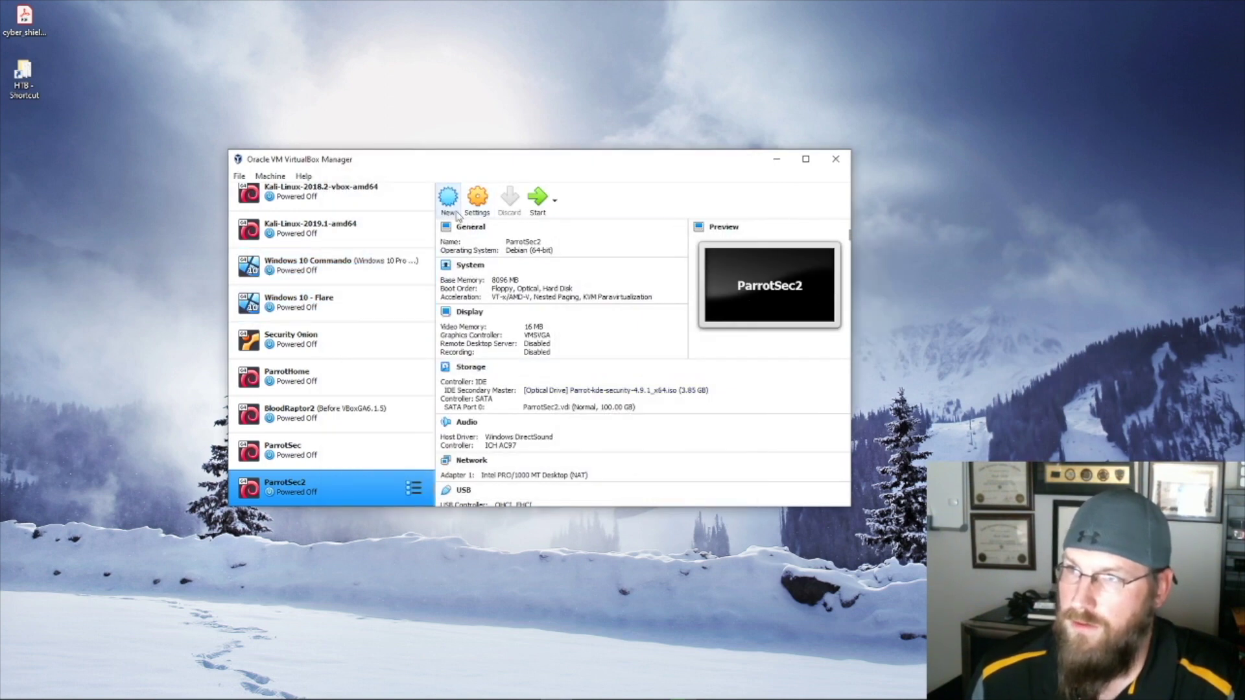
Start the ParrotSec2 machine with Parrot-kde-security-4.9.1_x64.iso as its start-up disk
{"action": "left_click", "coordinate": [536, 197]}
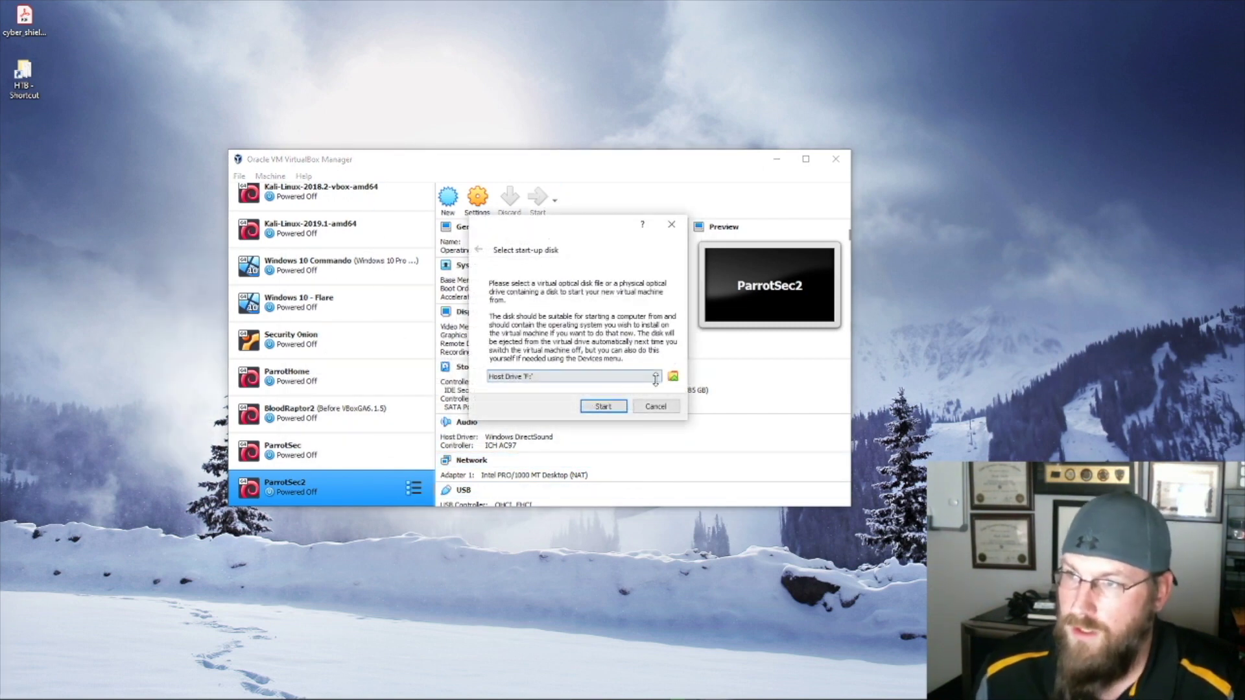
{"action": "left_click", "coordinate": [625, 377]}
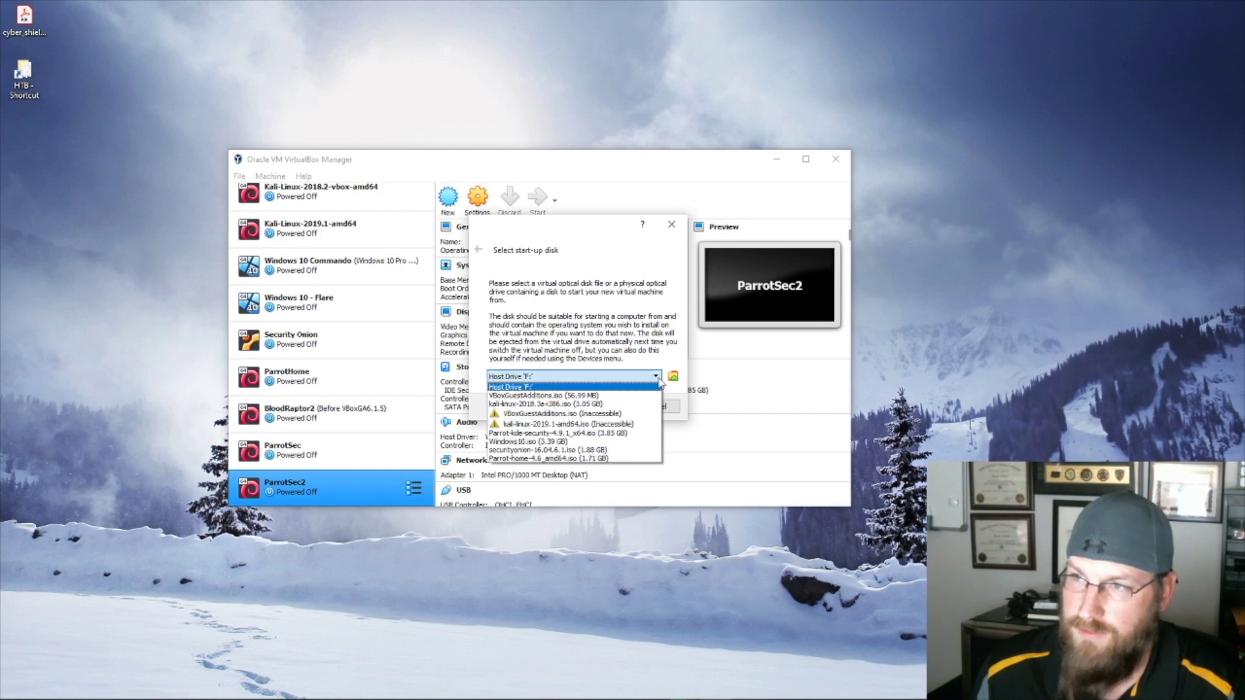
{"action": "left_click", "coordinate": [638, 433]}
{"action": "left_click", "coordinate": [603, 407]}
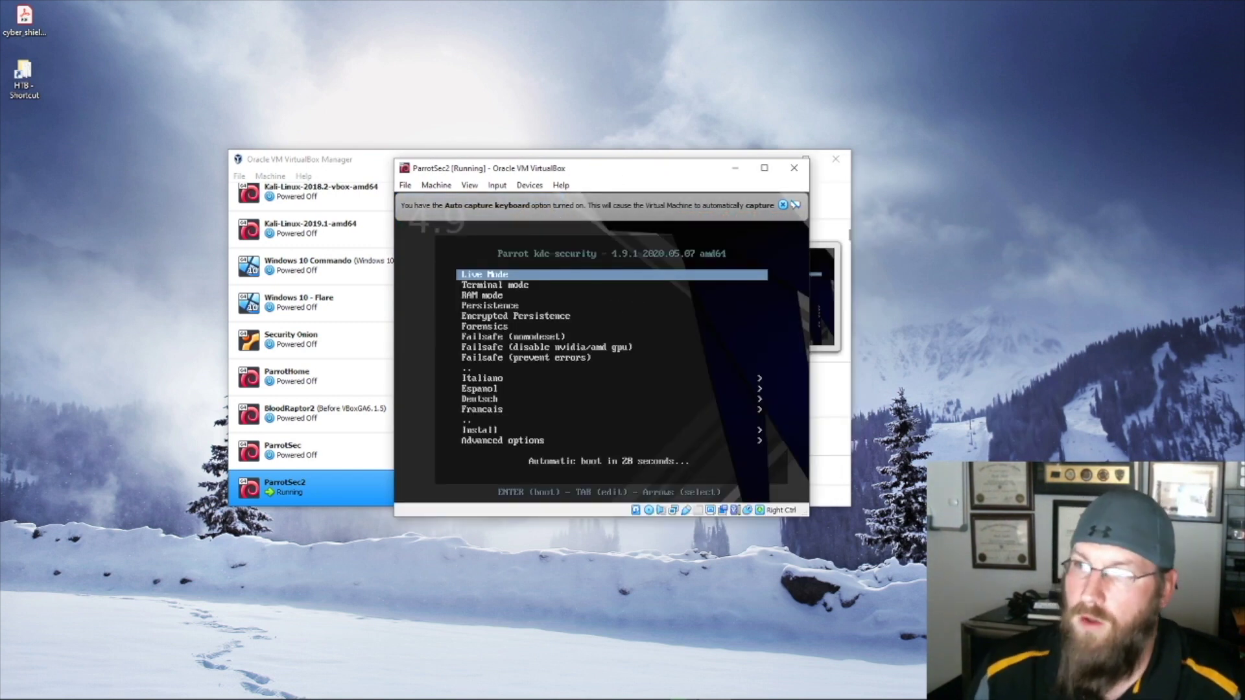
Look through the live boot modes offered in the Parrot boot menu
{"action": "key", "text": "Down"}
{"action": "key", "text": "Down"}
{"action": "key", "text": "Up"}
{"action": "key", "text": "Up"}
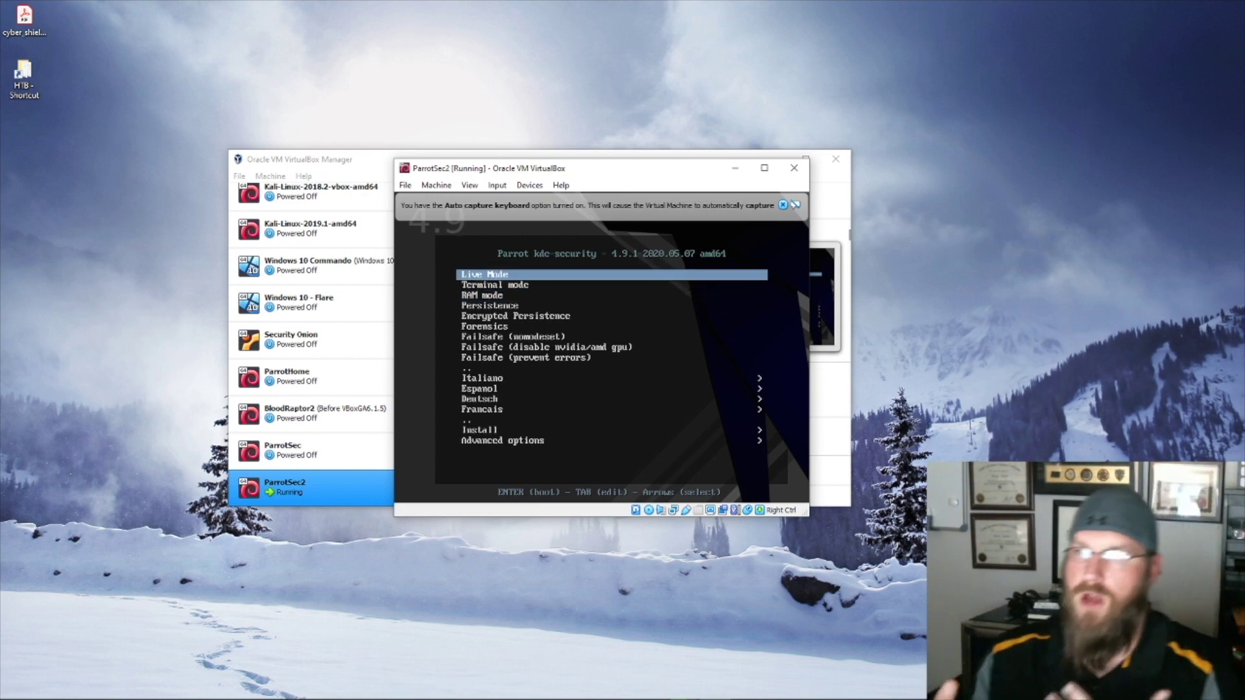
{"action": "key", "text": "Down"}
{"action": "key", "text": "Down"}
{"action": "key", "text": "Down"}
{"action": "key", "text": "Up"}
{"action": "key", "text": "Up"}
{"action": "key", "text": "Up"}
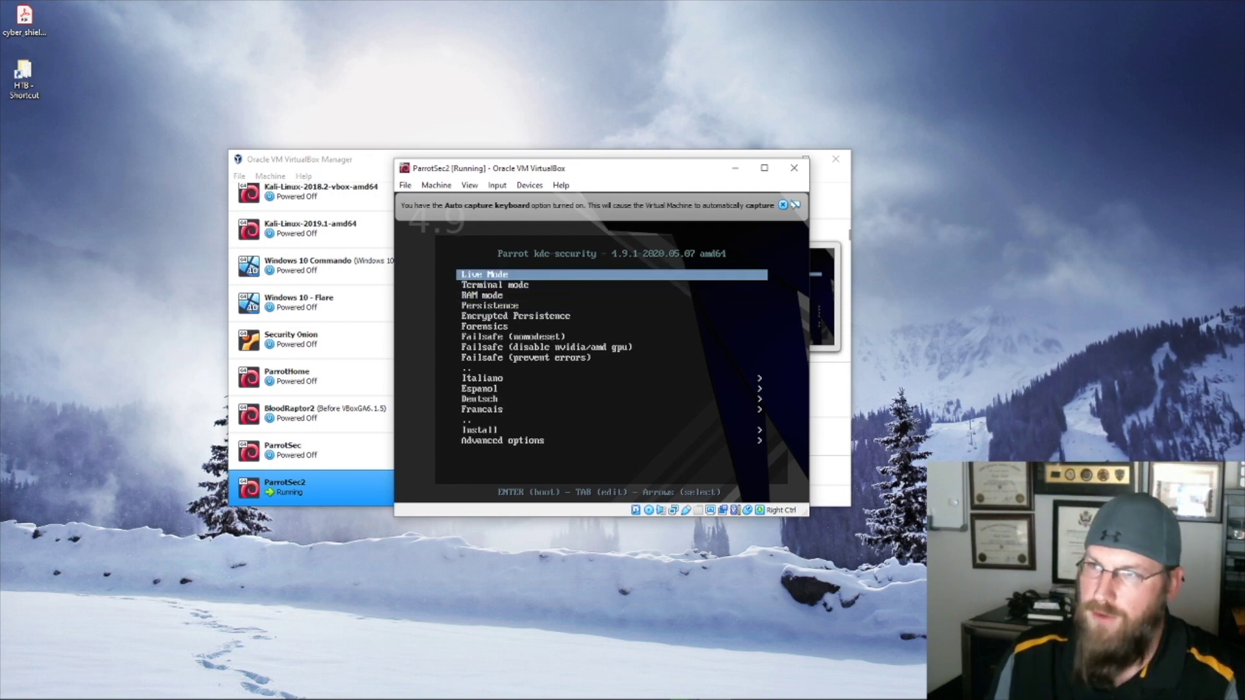
Boot the Parrot installer using the Install with GTK GUI option
{"action": "key", "text": "Down"}
{"action": "key", "text": "Down"}
{"action": "key", "text": "Down"}
{"action": "key", "text": "Down"}
{"action": "key", "text": "Down"}
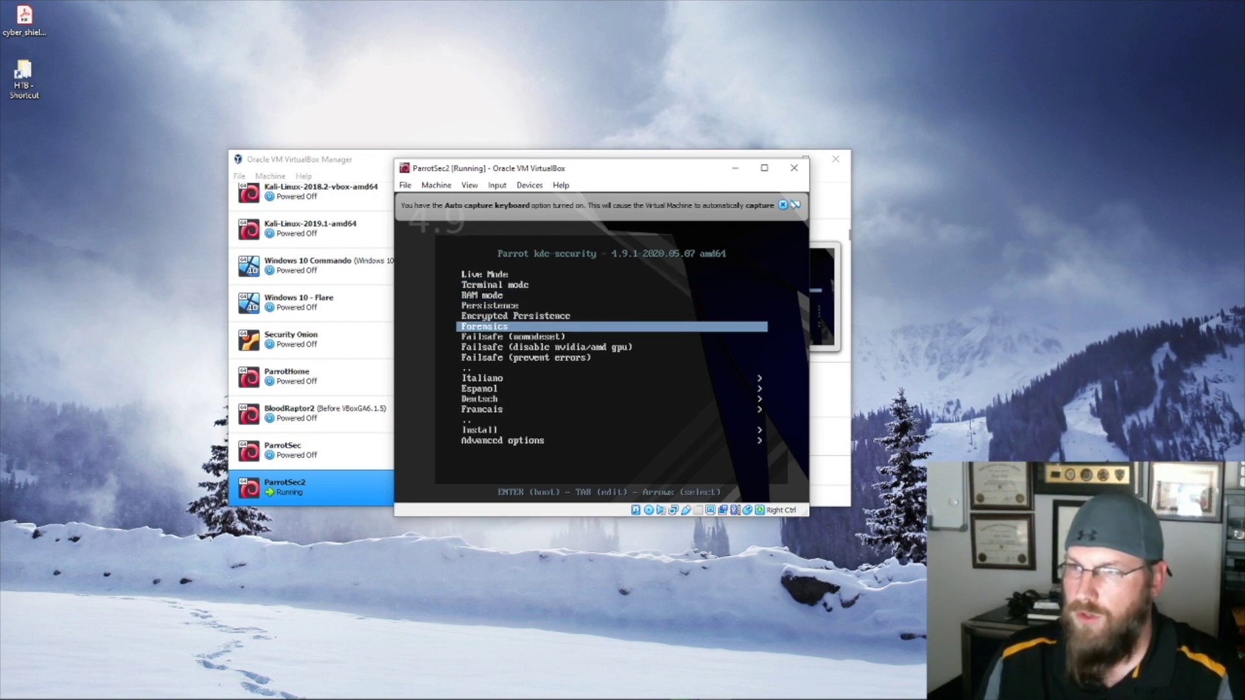
{"action": "key", "text": "Down"}
{"action": "key", "text": "Down"}
{"action": "key", "text": "Down"}
{"action": "key", "text": "Down"}
{"action": "key", "text": "Down"}
{"action": "key", "text": "Down"}
{"action": "key", "text": "Down"}
{"action": "key", "text": "Down"}
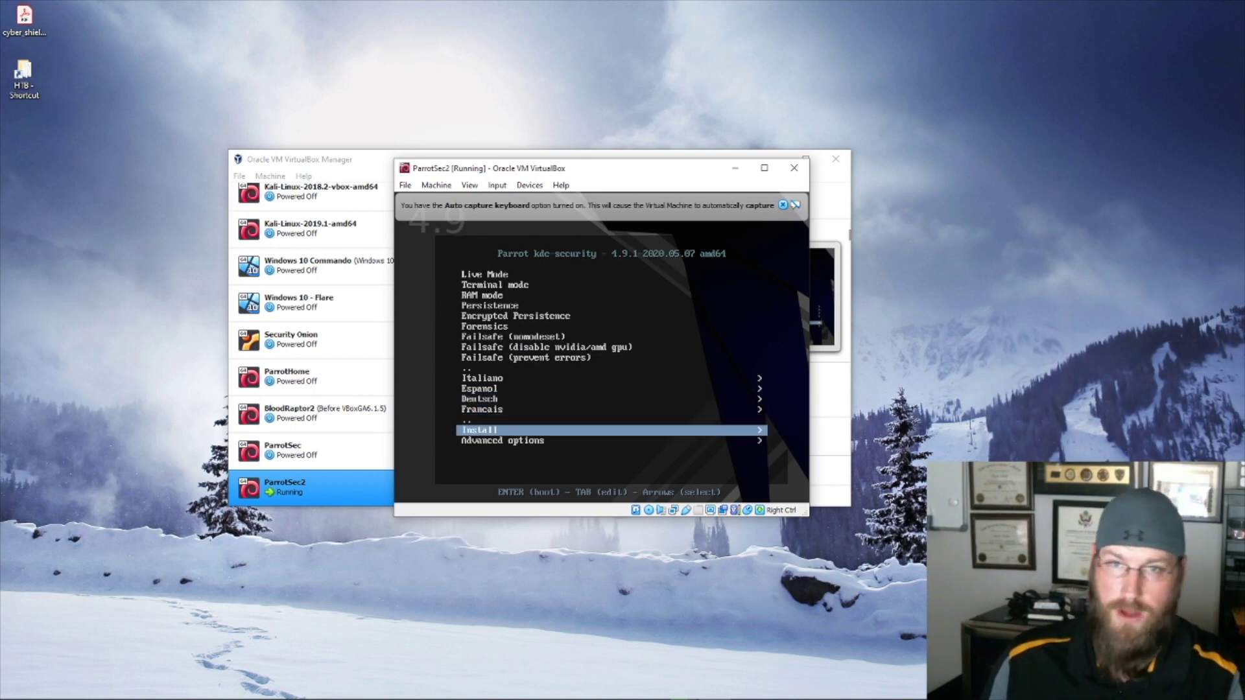
{"action": "key", "text": "Return"}
{"action": "key", "text": "Down"}
{"action": "key", "text": "Down"}
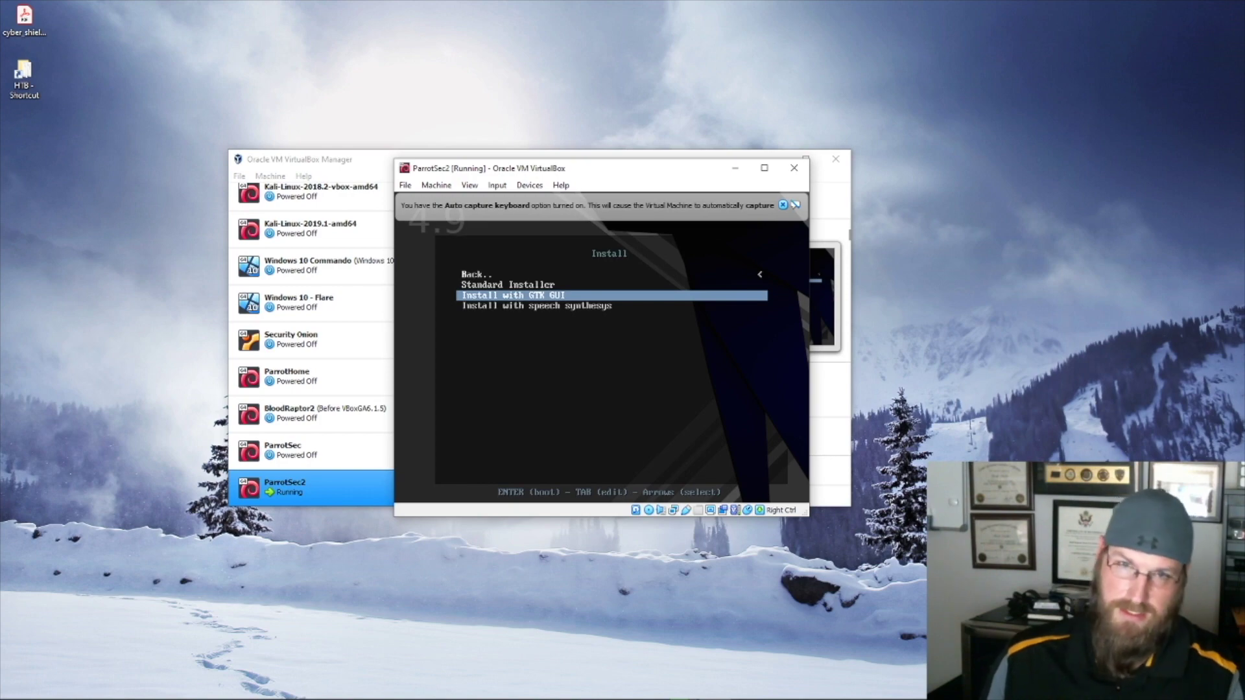
{"action": "key", "text": "Return"}
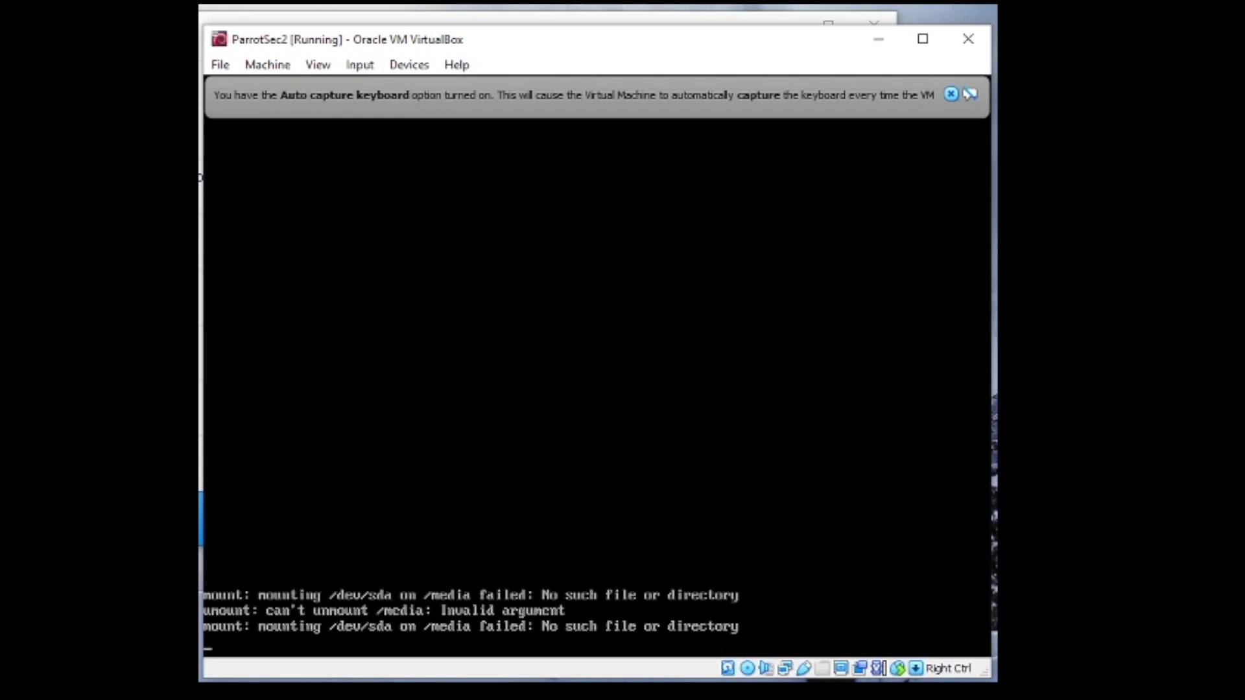
Dismiss the keyboard auto-capture notice and enlarge the virtual machine window
{"action": "left_click", "coordinate": [951, 95]}
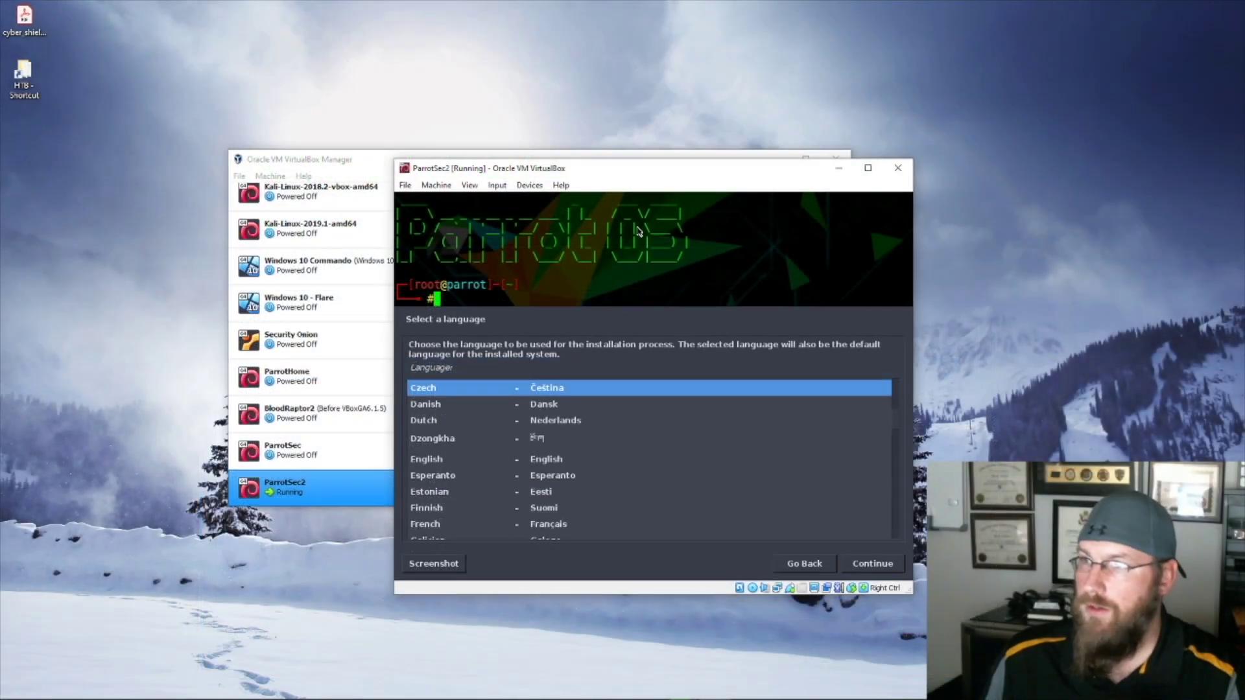
{"action": "left_click_drag", "start_coordinate": [394, 159], "coordinate": [260, 51]}
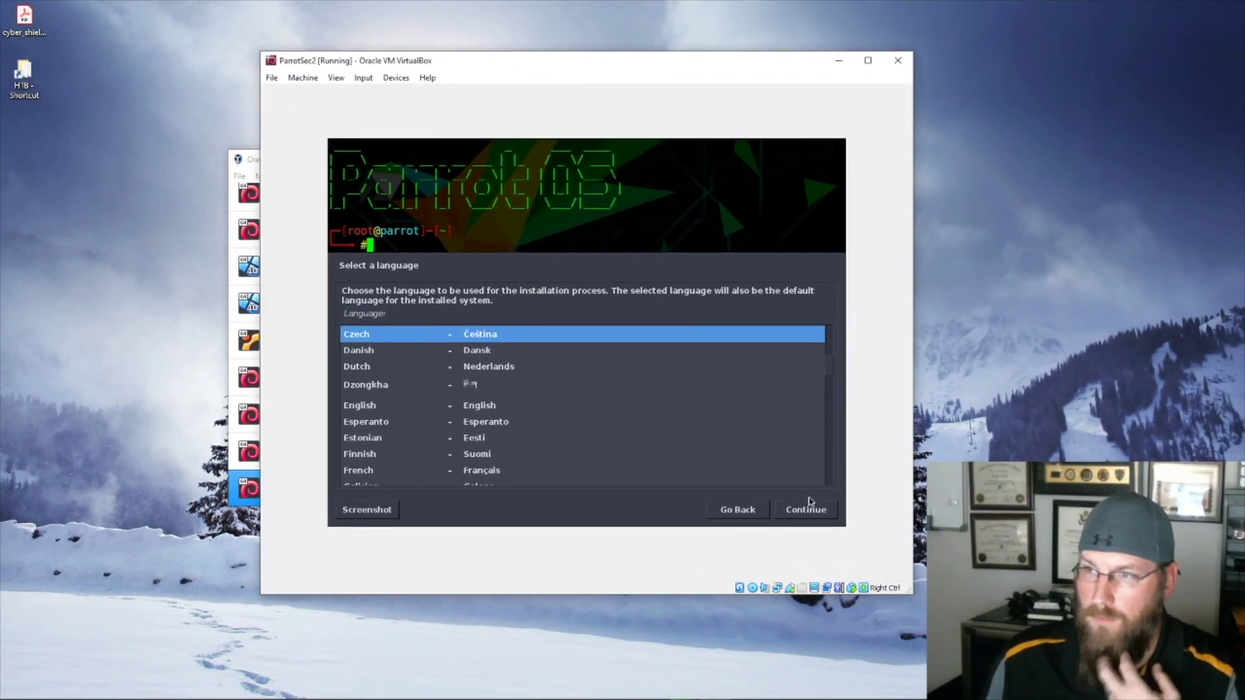
Set the installer language to English and the location to United States, keeping the preselected choice on the page that follows
{"action": "left_click", "coordinate": [464, 389]}
{"action": "left_click", "coordinate": [467, 411]}
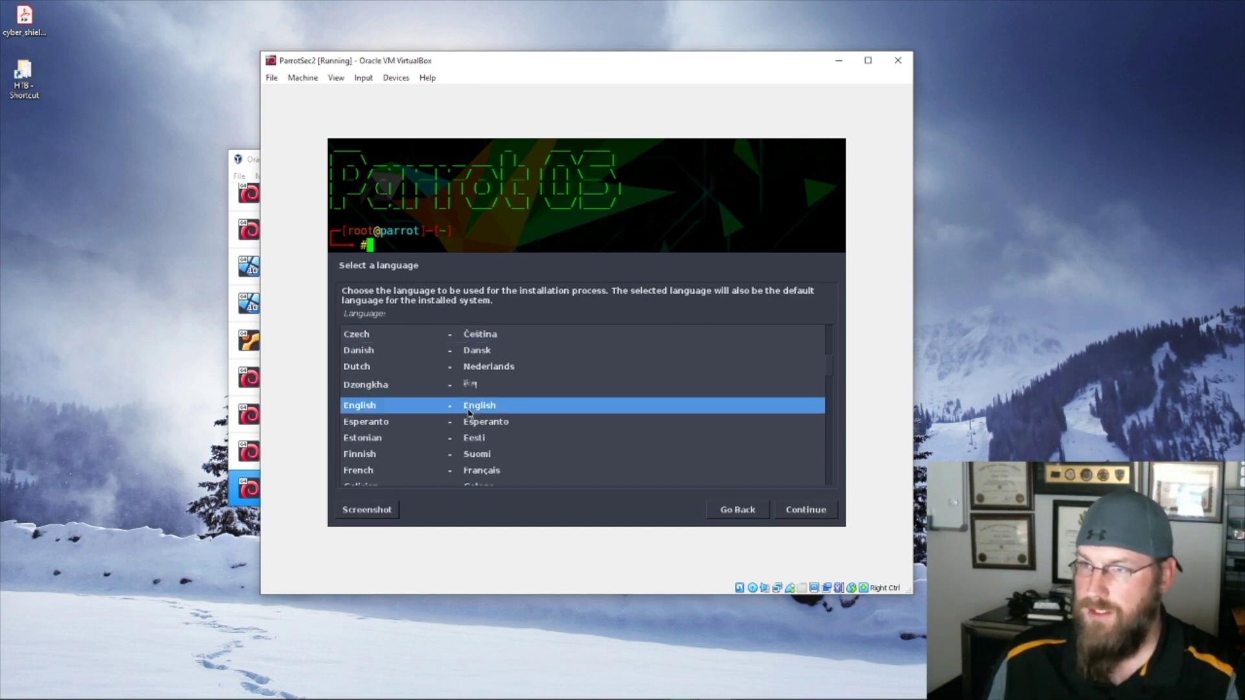
{"action": "left_click", "coordinate": [821, 510]}
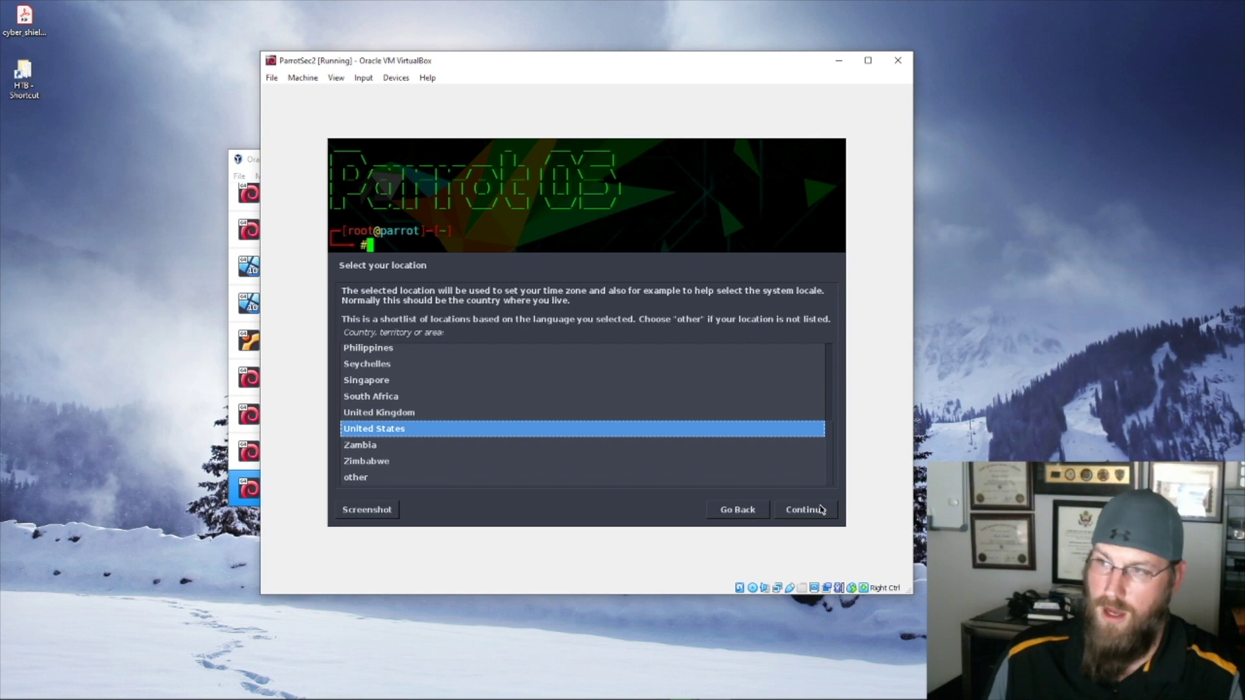
{"action": "left_click", "coordinate": [821, 510]}
{"action": "left_click", "coordinate": [815, 516]}
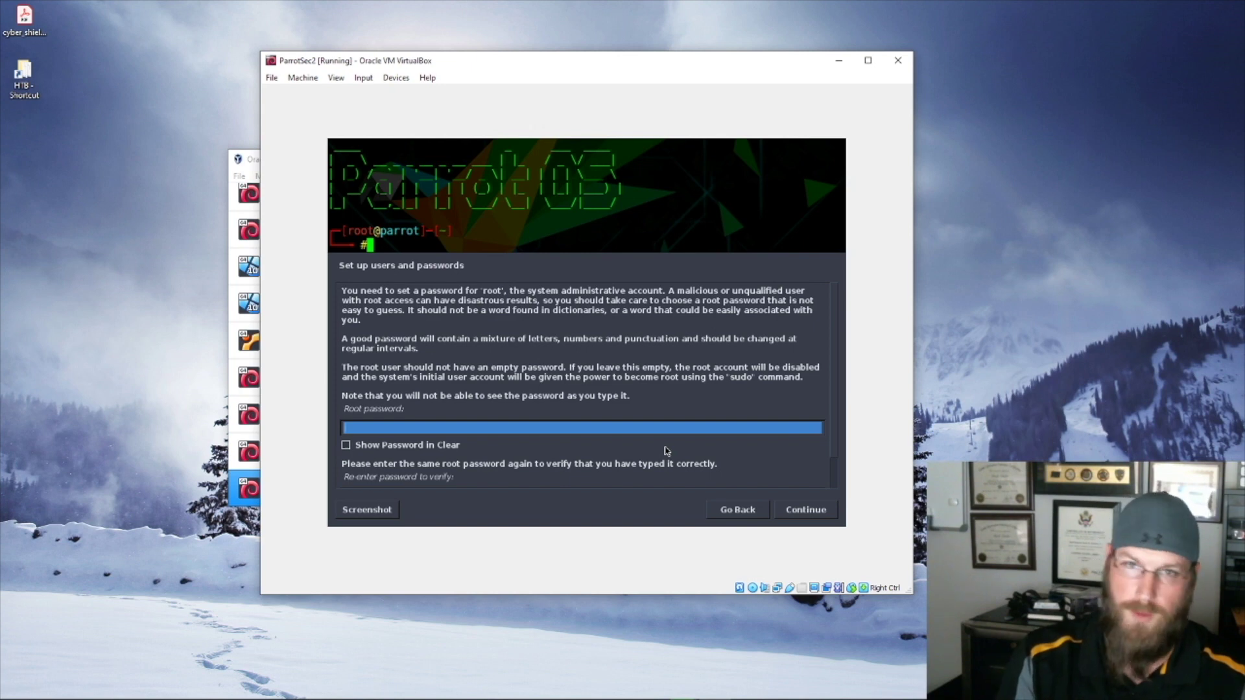
Enter the root password, repeat it for verification, and submit it
{"action": "type", "text": "••••••"}
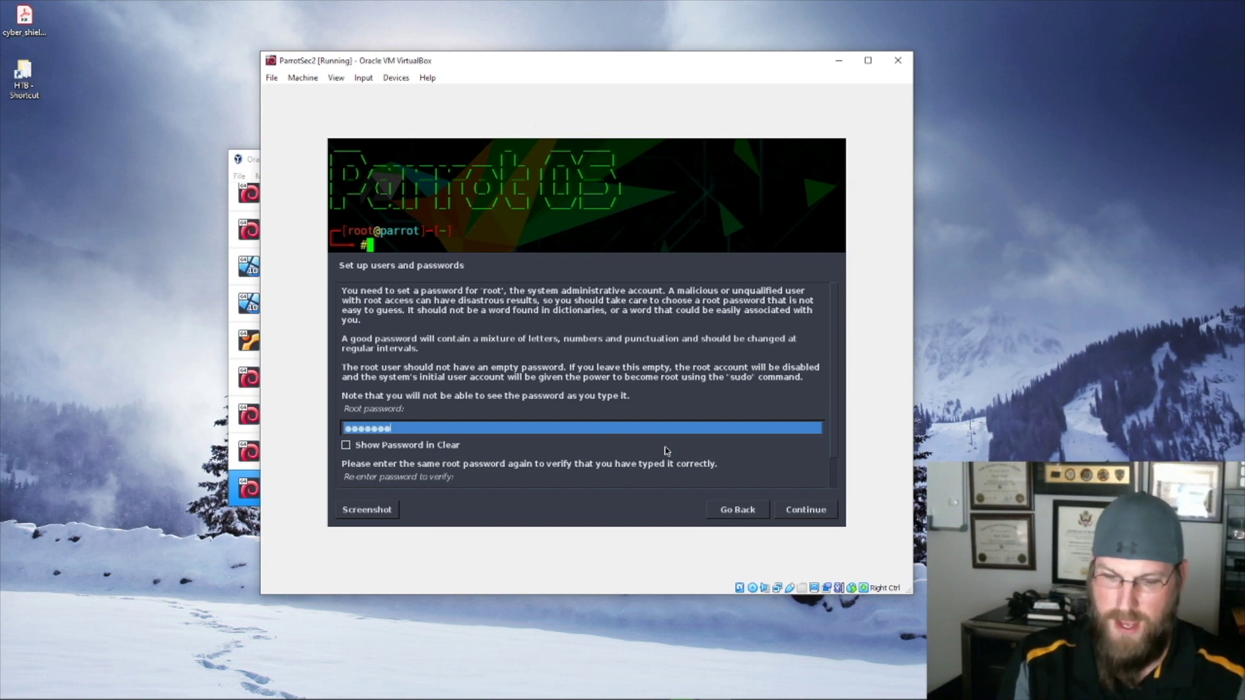
{"action": "type", "text": "••••••••"}
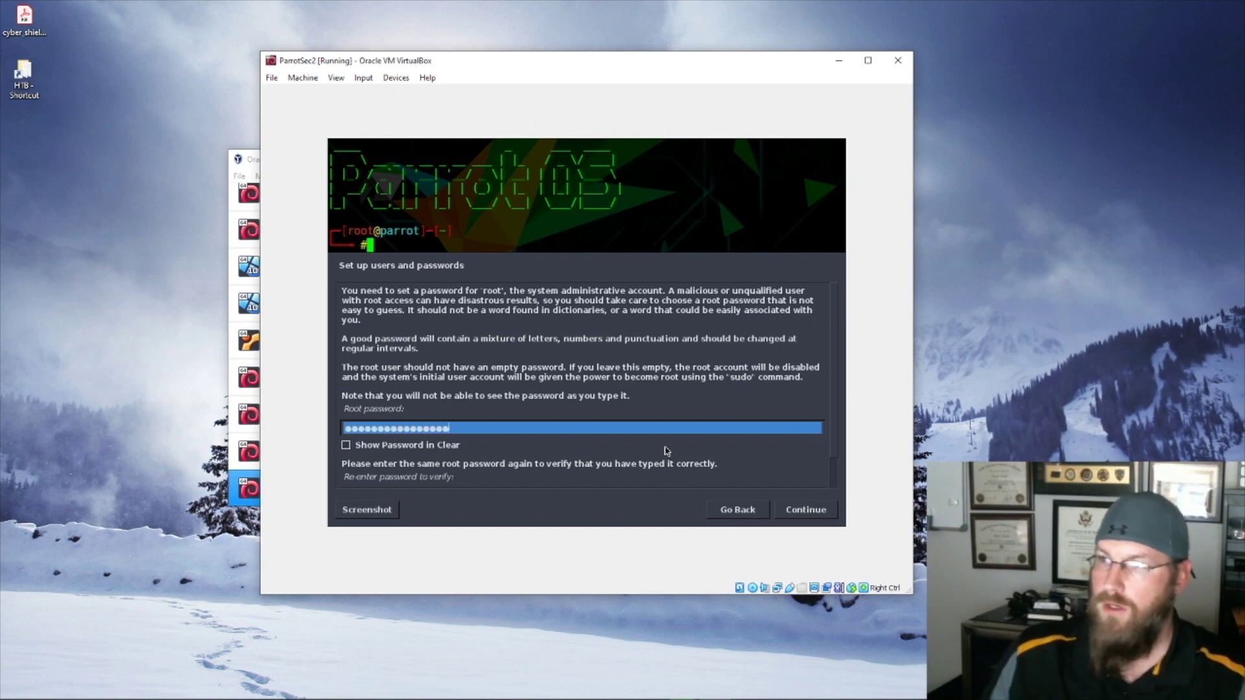
{"action": "scroll", "coordinate": [733, 437], "scroll_direction": "down", "scroll_amount": 1}
{"action": "left_click", "coordinate": [556, 458]}
{"action": "type", "text": "••••••••••••••••"}
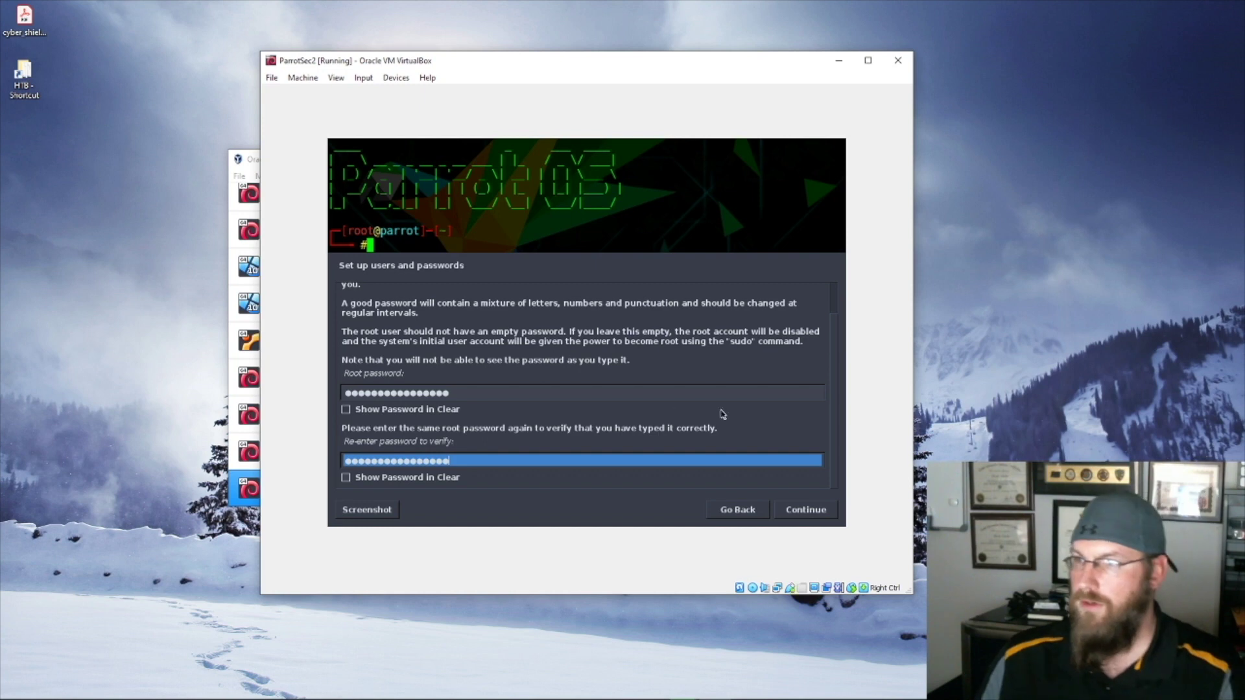
{"action": "left_click", "coordinate": [801, 514]}
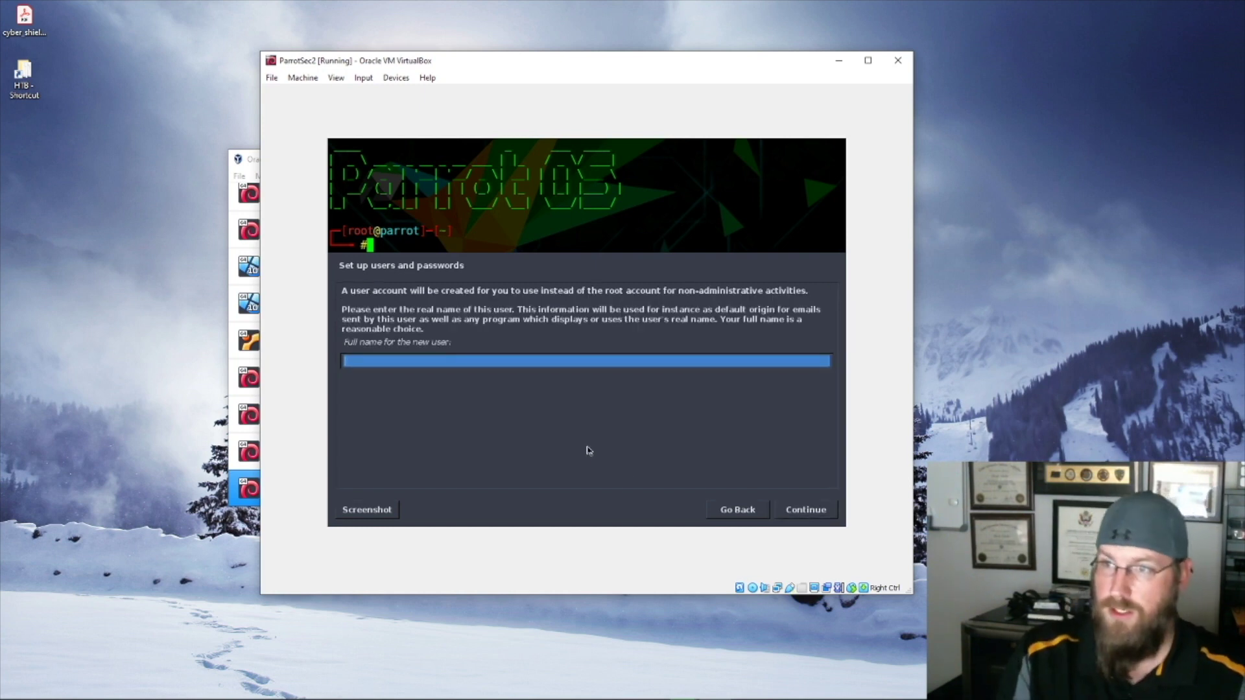
Create the new user account with parrot as both its full name and username
{"action": "type", "text": "parrot"}
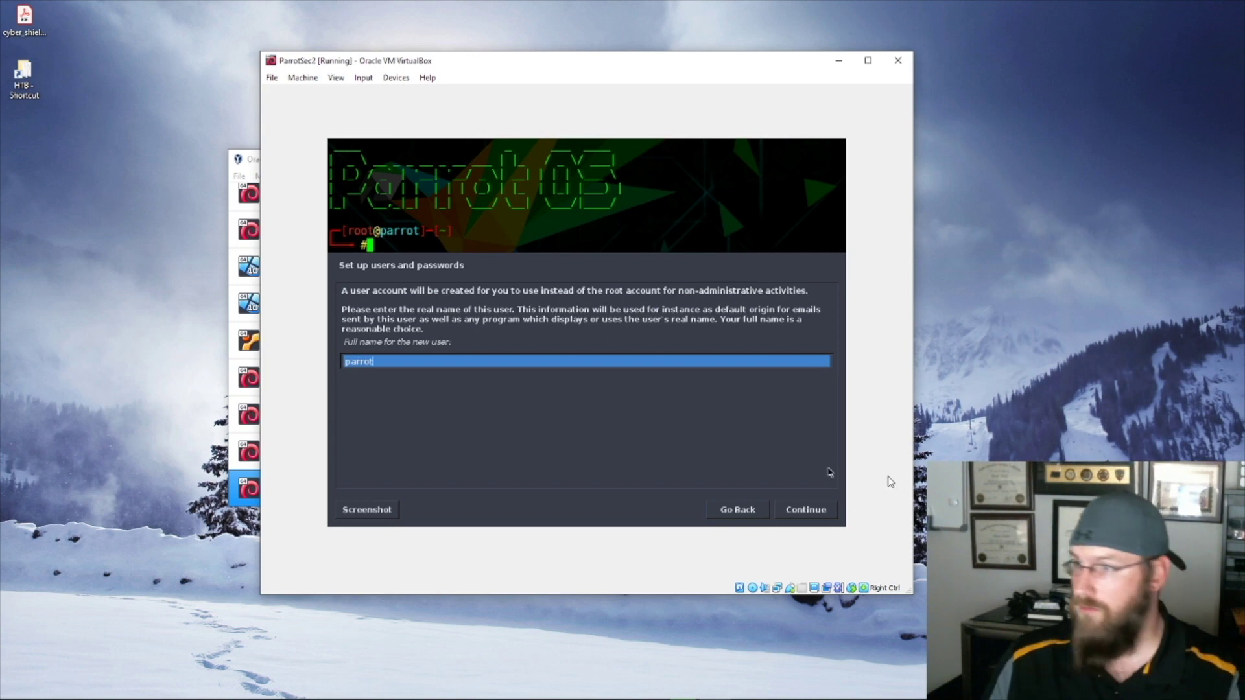
{"action": "left_click", "coordinate": [806, 515]}
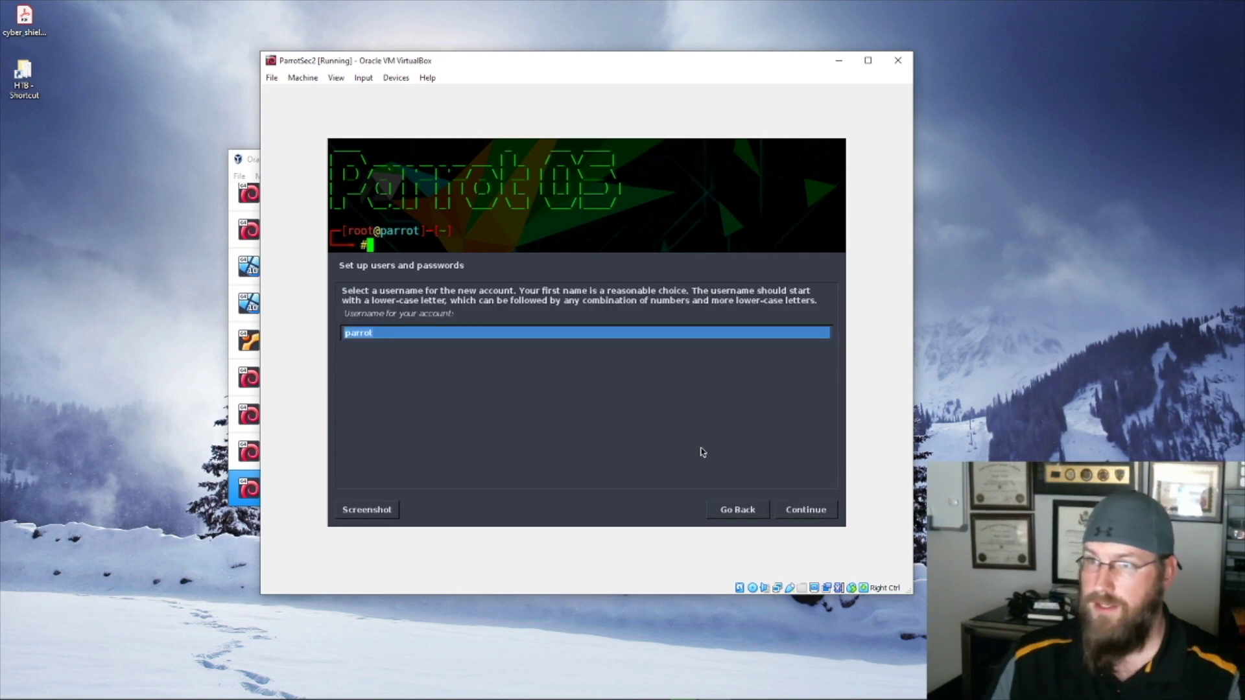
{"action": "left_click", "coordinate": [801, 519]}
Enter the new user's account password, repeat it for verification, and submit it
{"action": "type", "text": "*****************"}
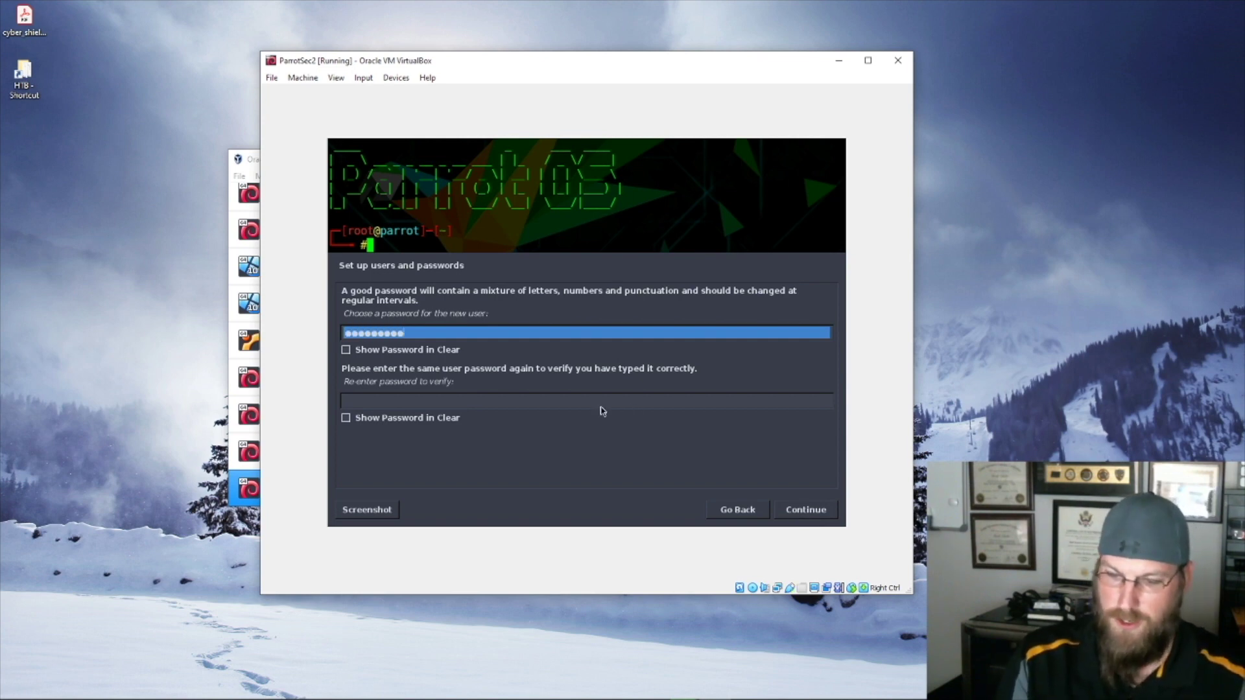
{"action": "key", "text": "Tab"}
{"action": "type", "text": "*****"}
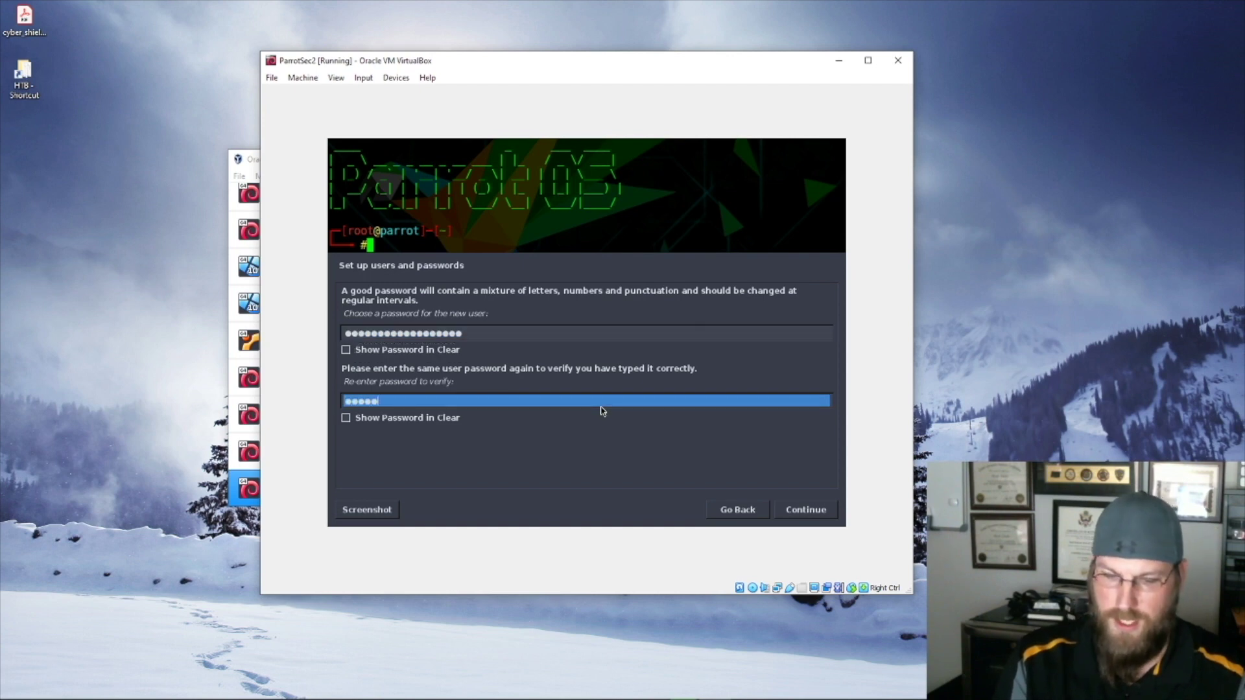
{"action": "type", "text": "******"}
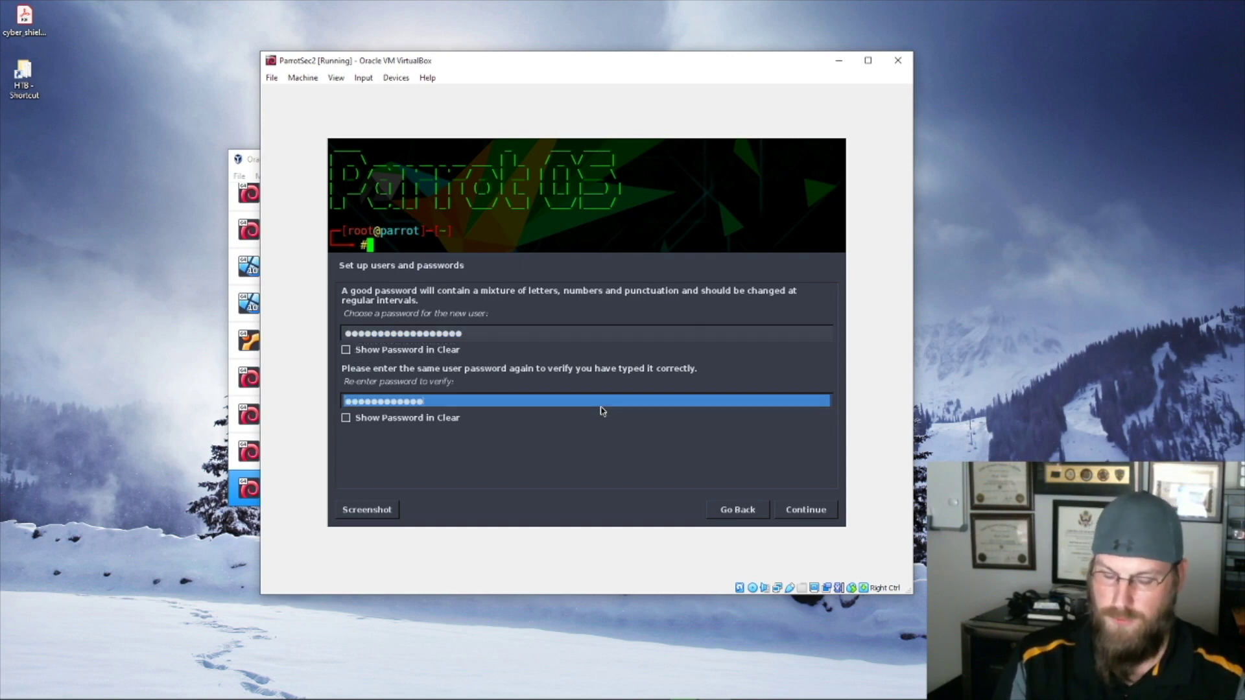
{"action": "type", "text": "******"}
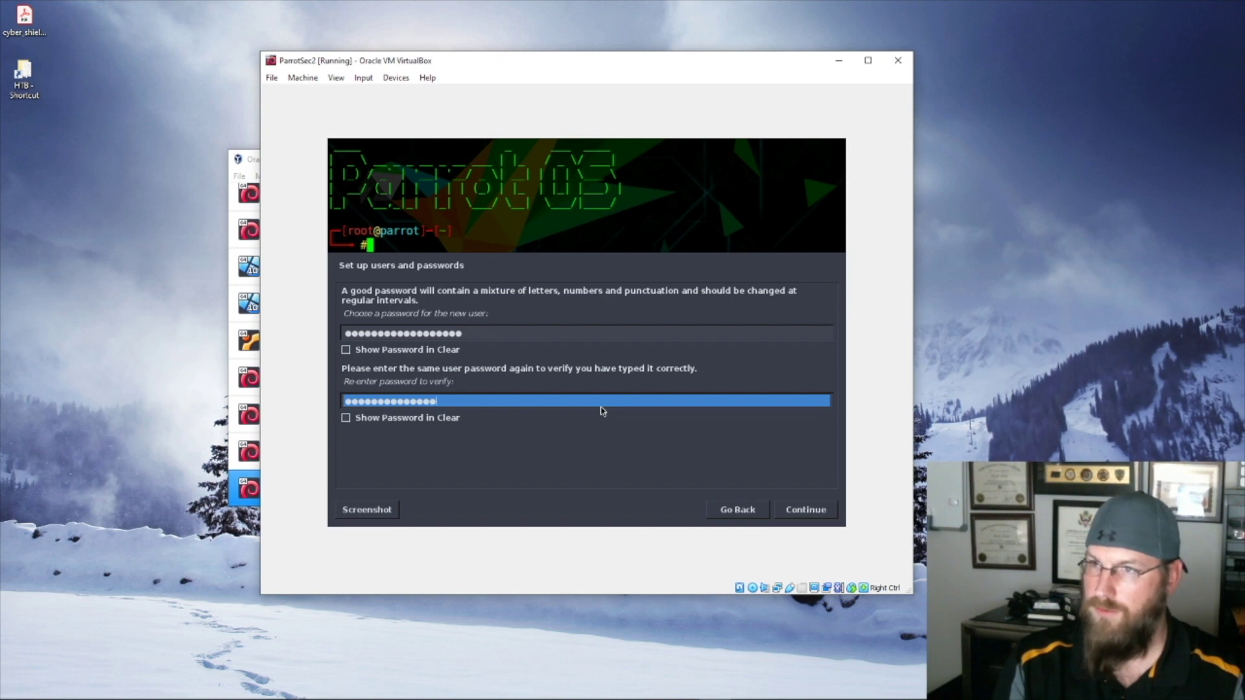
{"action": "left_click", "coordinate": [799, 512]}
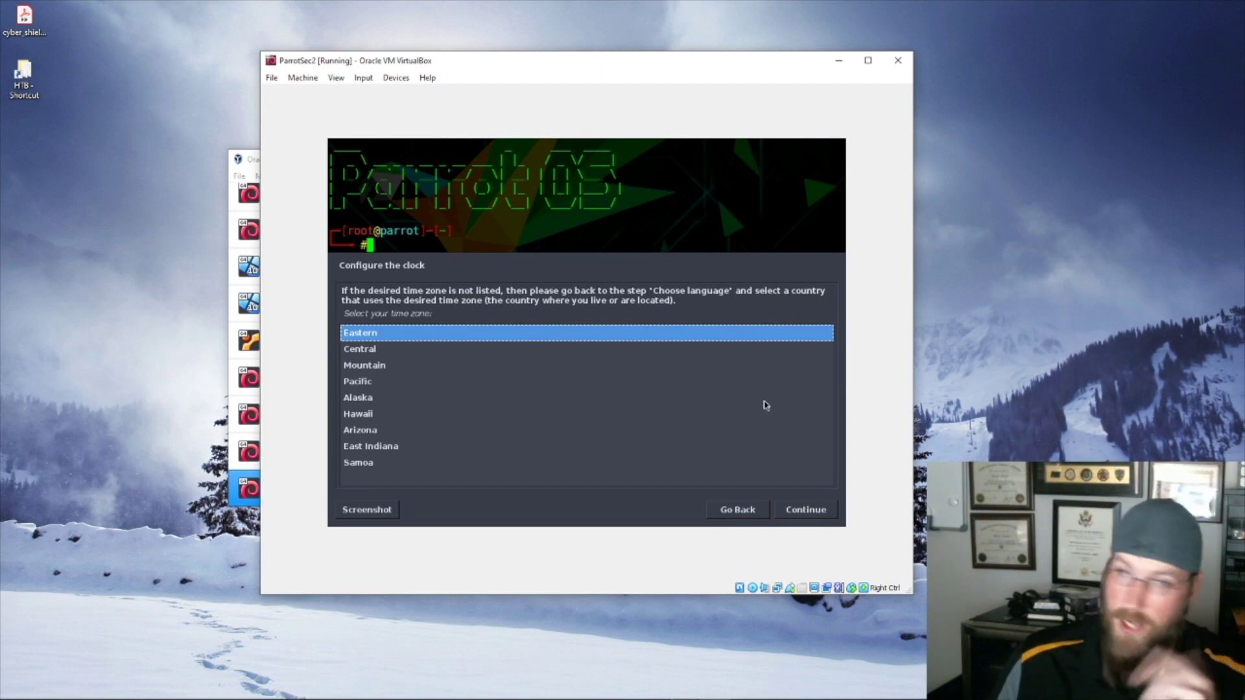
Set the time zone to Eastern and choose "Guided - use entire disk" as the partitioning method
{"action": "left_click", "coordinate": [806, 509]}
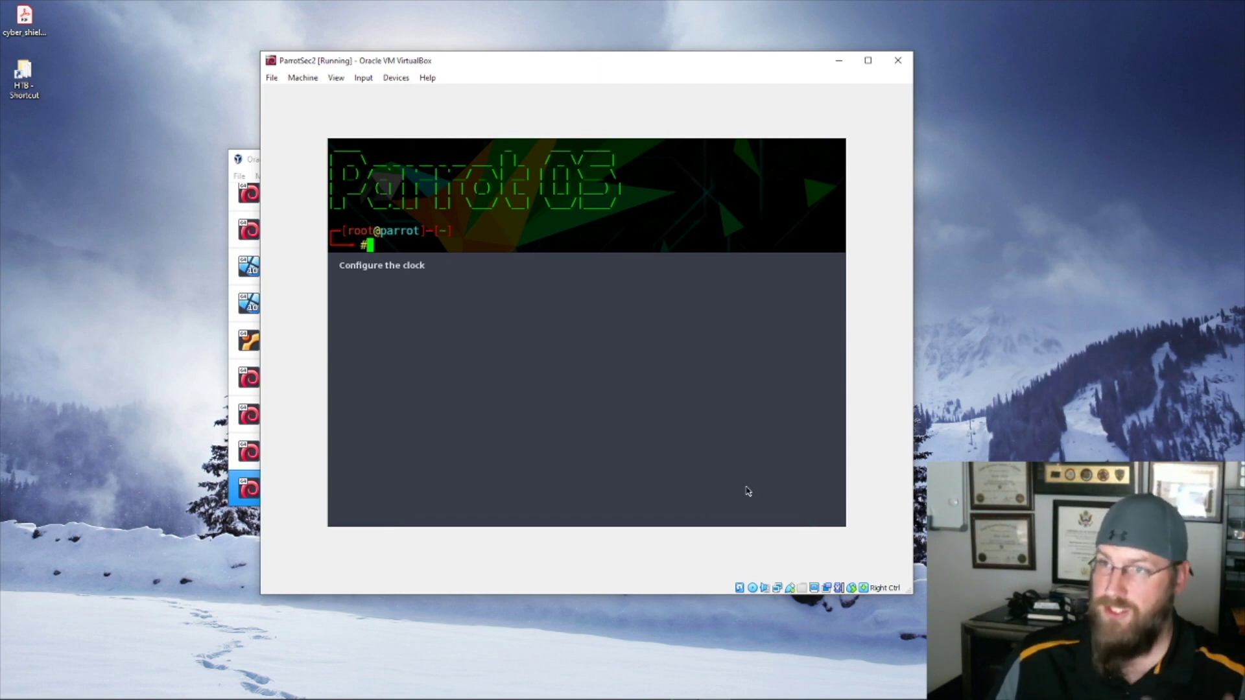
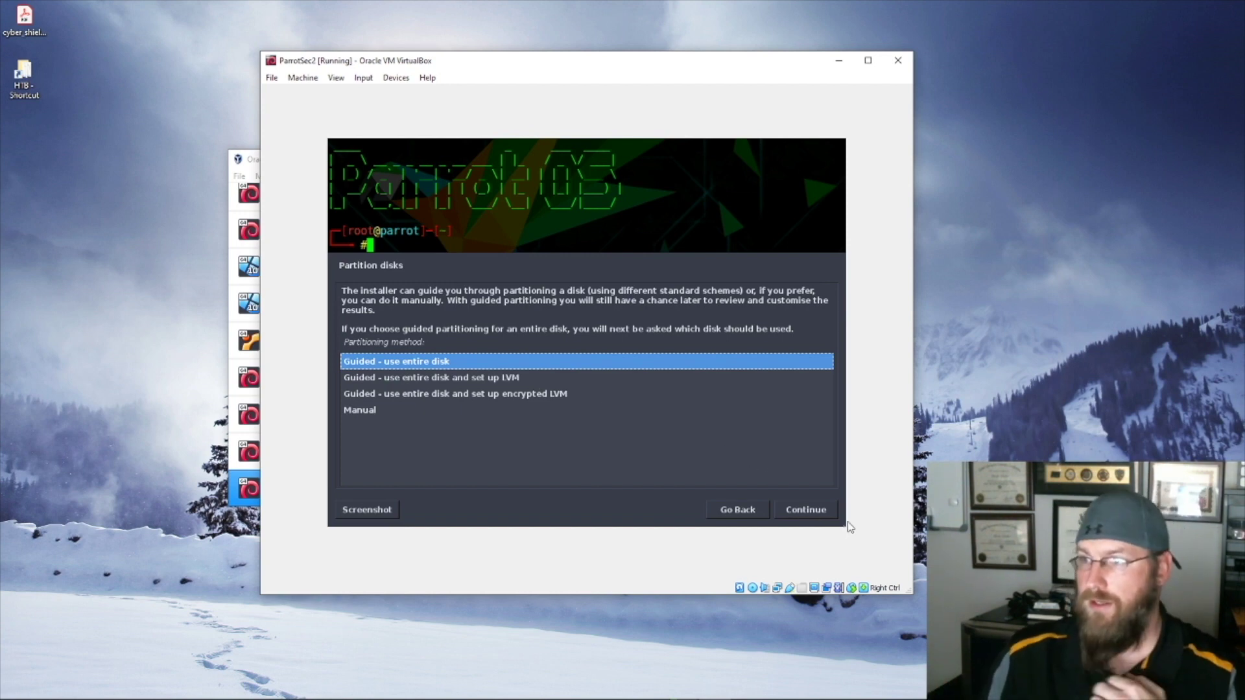
{"action": "left_click", "coordinate": [815, 513]}
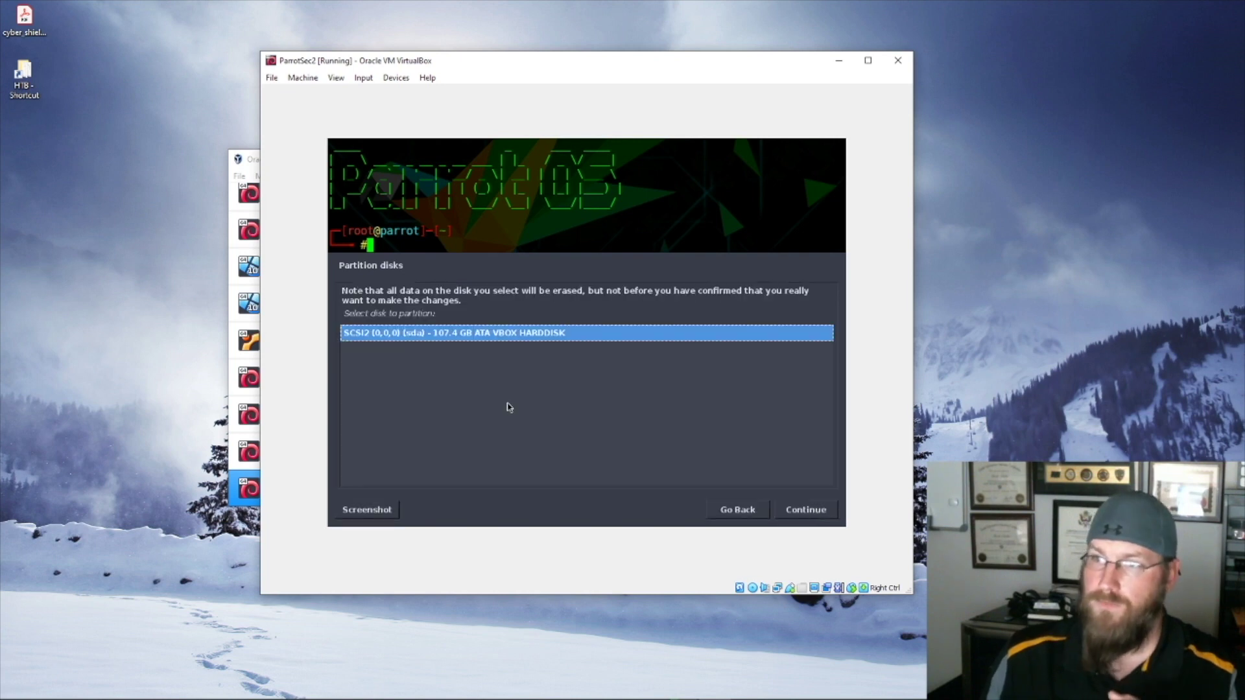
Select the SCSI2 (sda) VBOX hard disk for partitioning and apply the "Separate /home partition" scheme
{"action": "left_click", "coordinate": [793, 512]}
{"action": "left_click", "coordinate": [493, 378]}
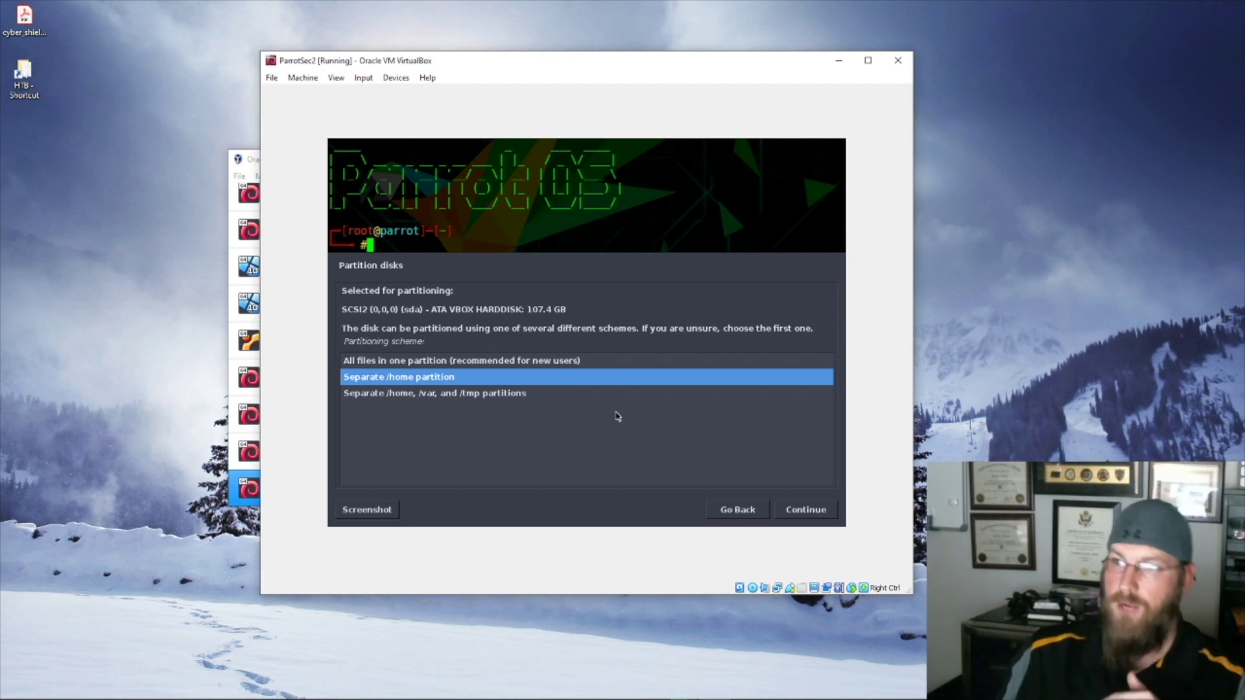
{"action": "left_click", "coordinate": [815, 511]}
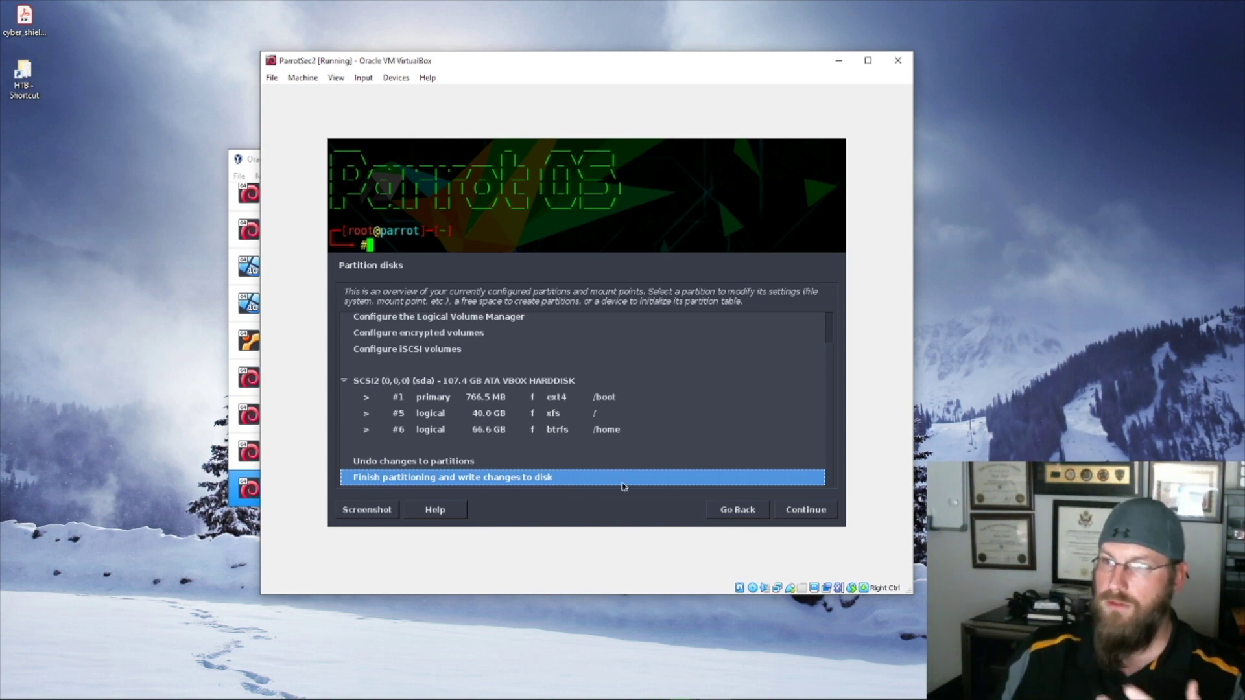
Finish partitioning without returning to the menu to add swap space, and agree to write the changes to disk
{"action": "left_click", "coordinate": [816, 518]}
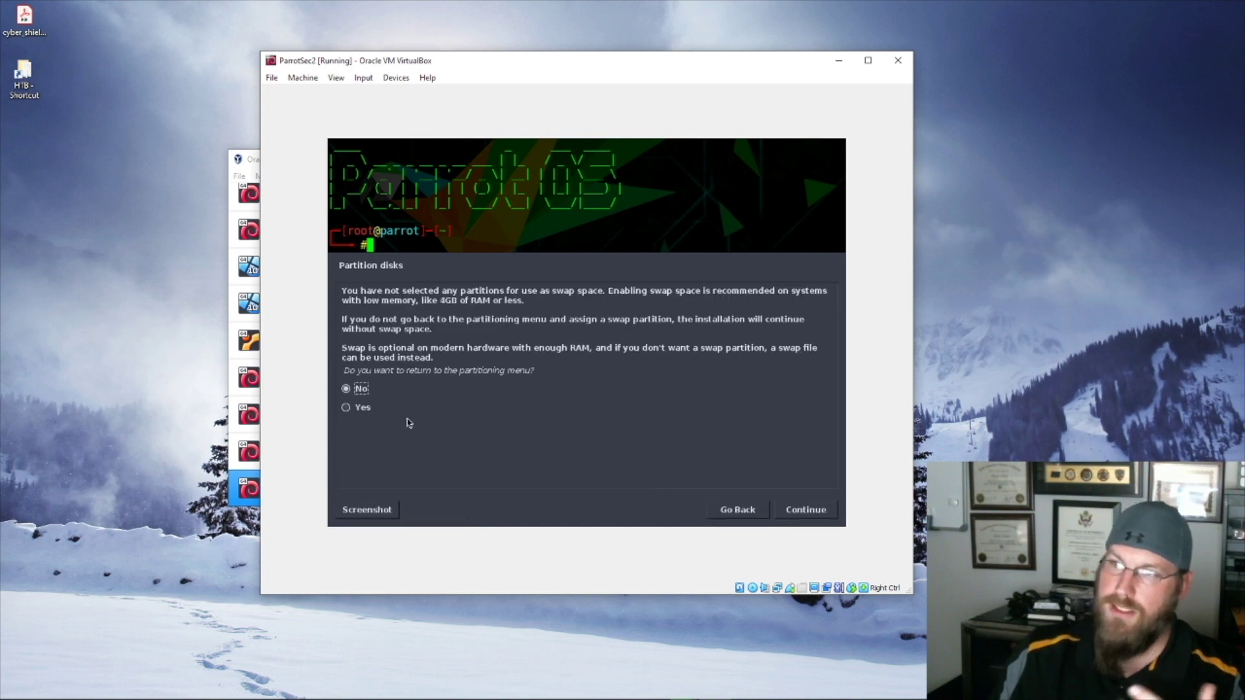
{"action": "left_click", "coordinate": [361, 408]}
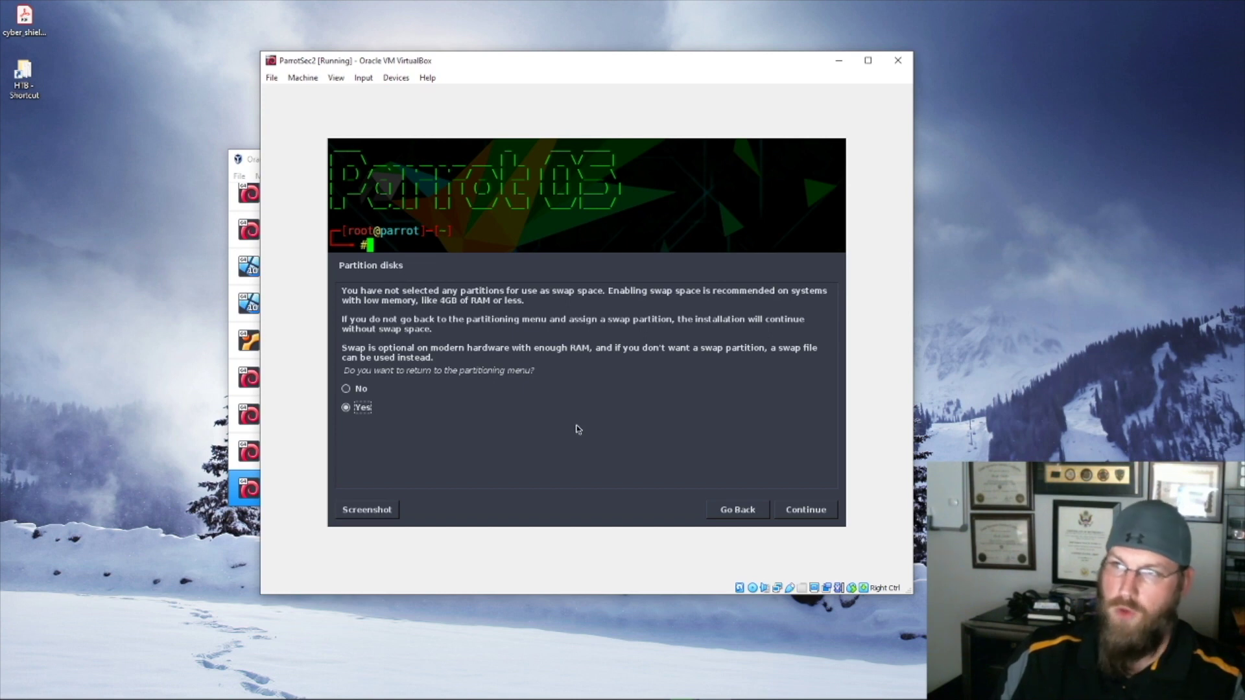
{"action": "left_click", "coordinate": [353, 389]}
{"action": "left_click", "coordinate": [797, 508]}
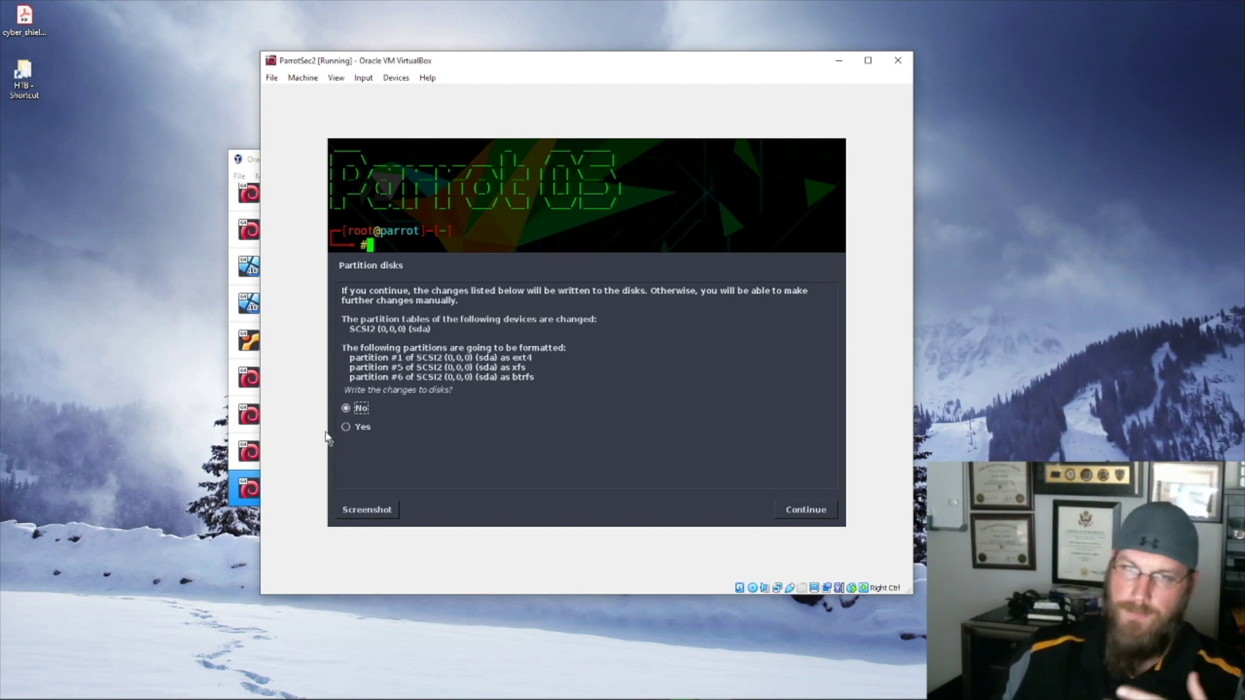
{"action": "left_click", "coordinate": [357, 428]}
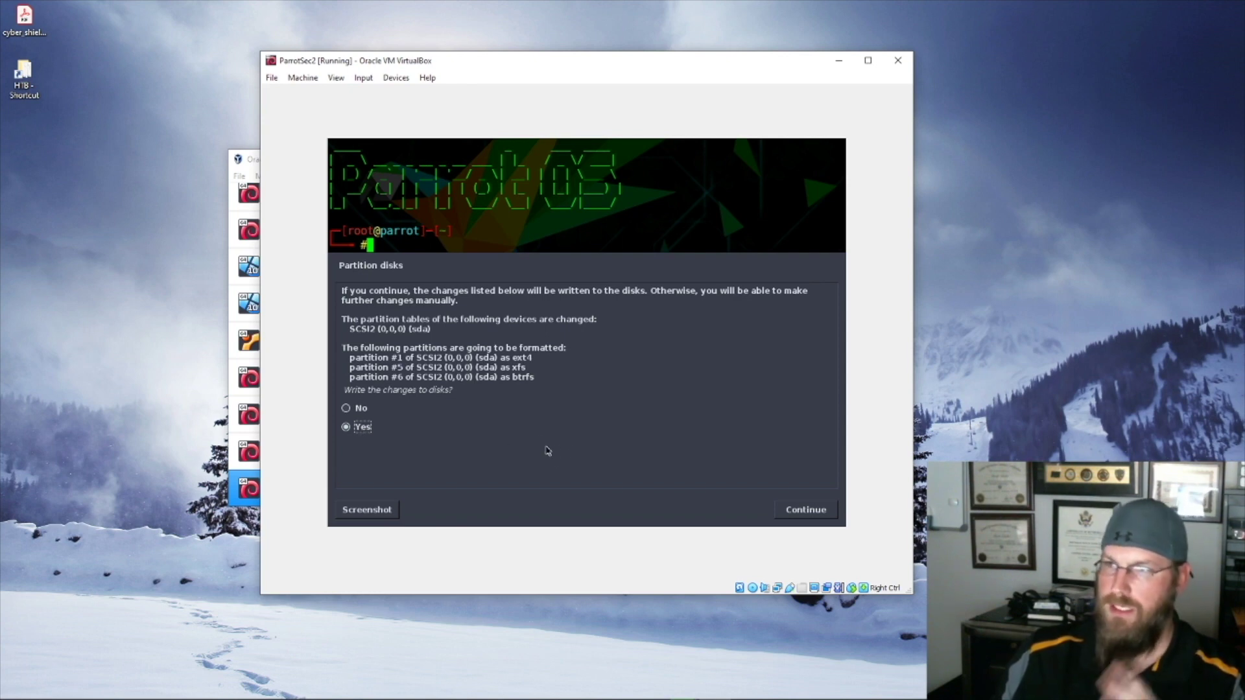
{"action": "left_click", "coordinate": [813, 515]}
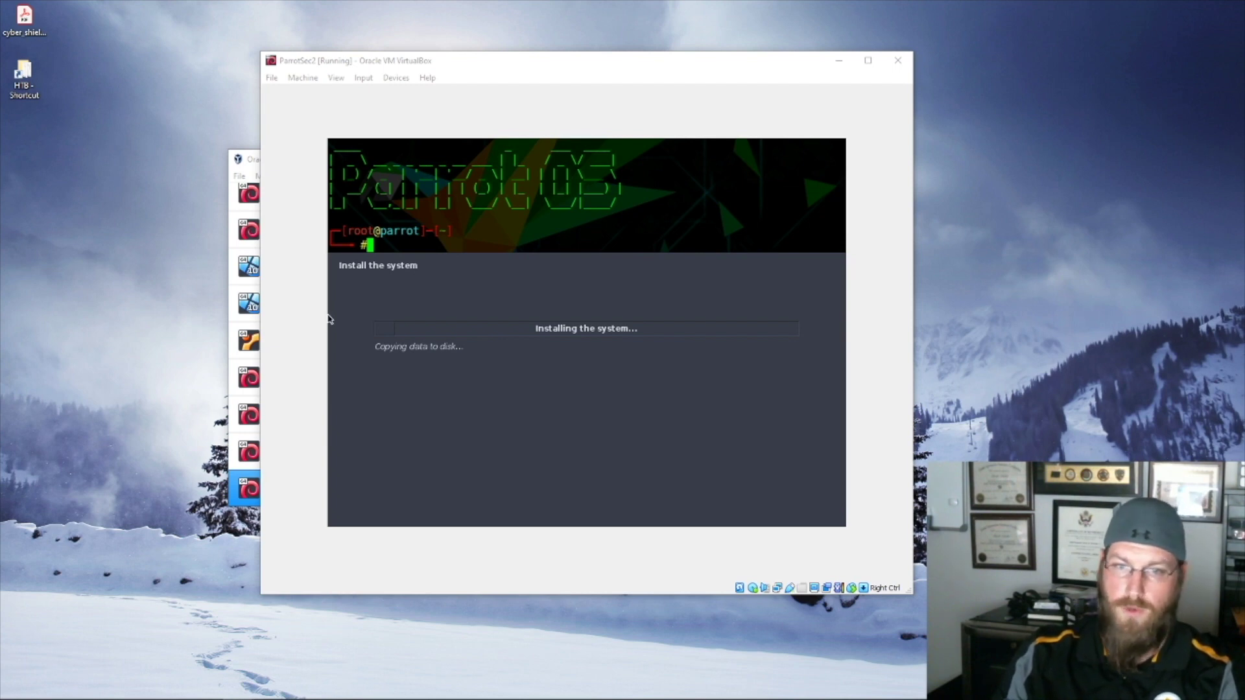
Switch to Etcher, decline formatting drive H:, dismiss the USB drive window, and close Etcher
{"action": "key", "text": "alt+Tab"}
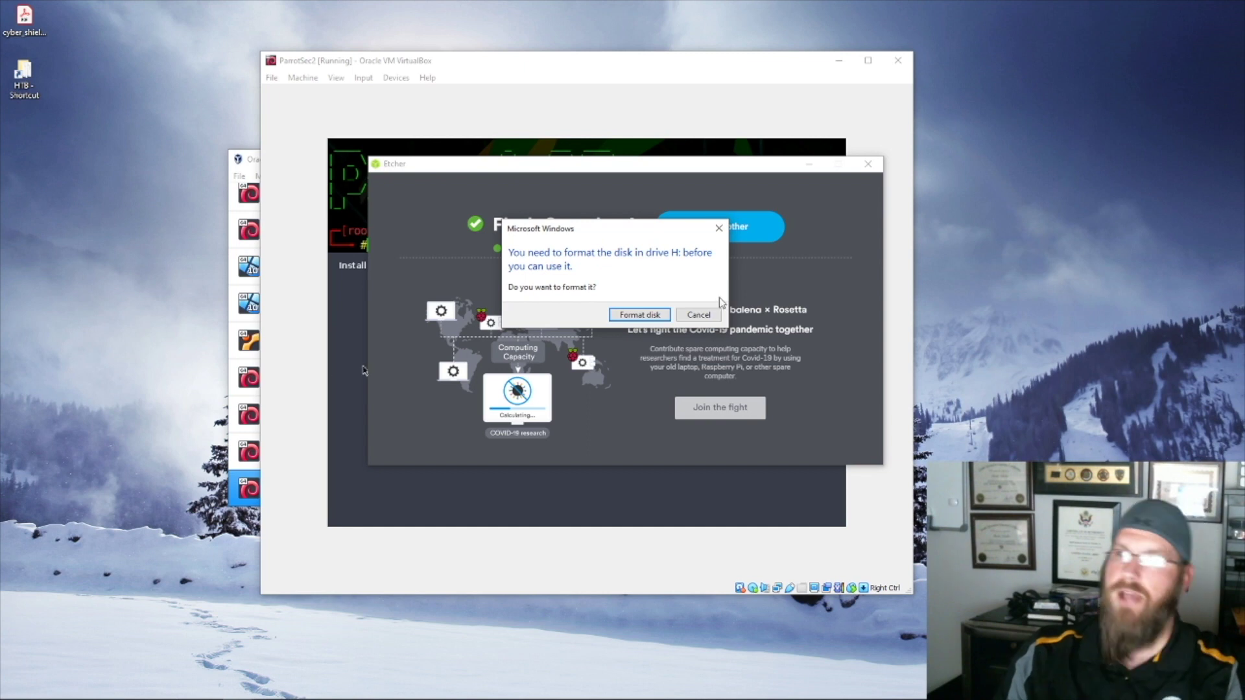
{"action": "left_click", "coordinate": [699, 314]}
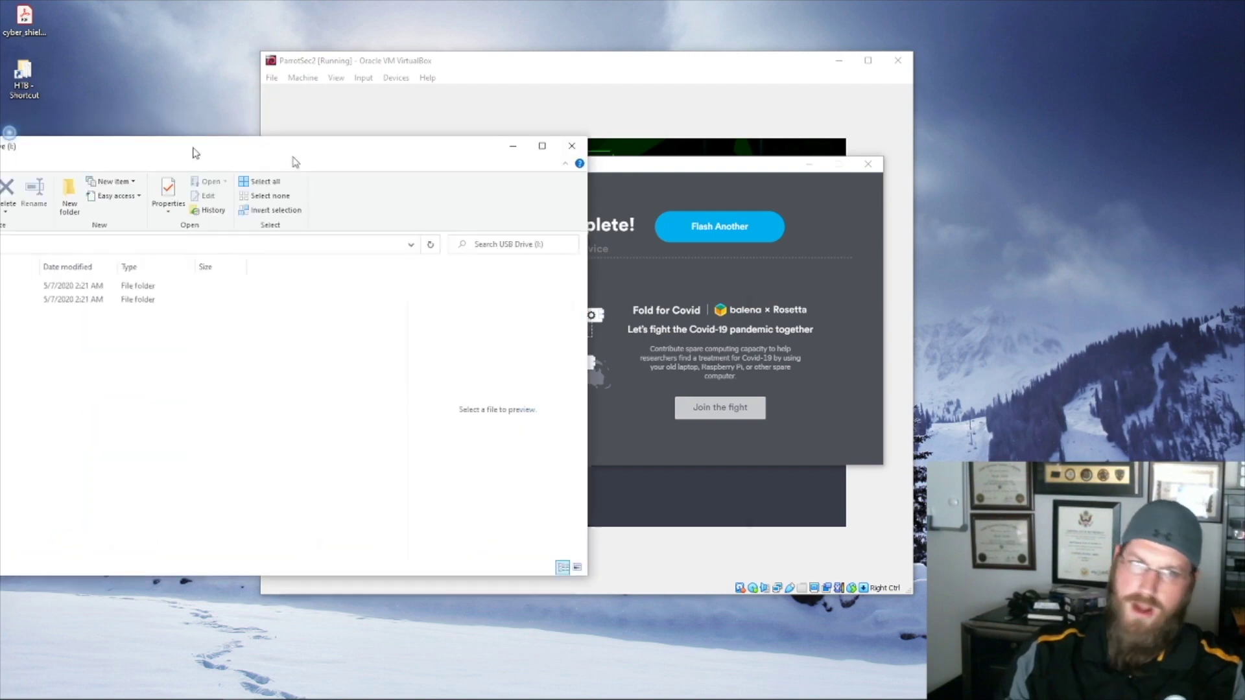
{"action": "left_click_drag", "start_coordinate": [192, 153], "coordinate": [333, 285]}
{"action": "key", "text": "super+Down"}
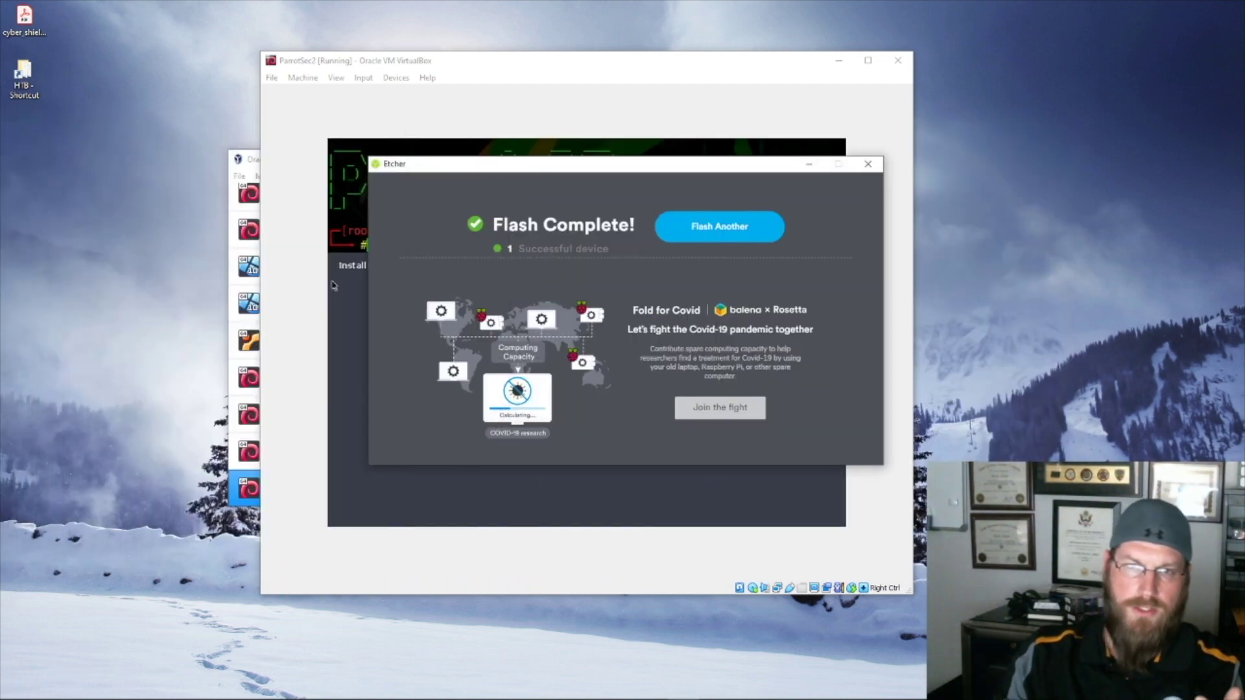
{"action": "left_click", "coordinate": [868, 163]}
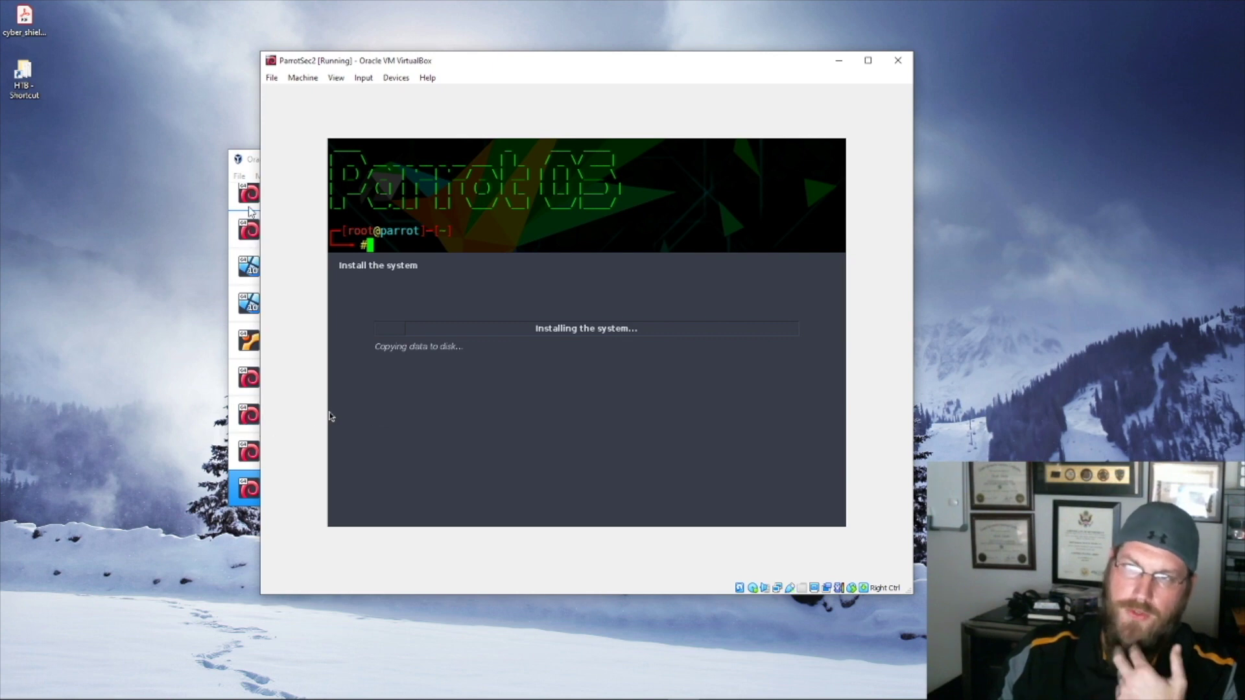
{"action": "left_click", "coordinate": [253, 160]}
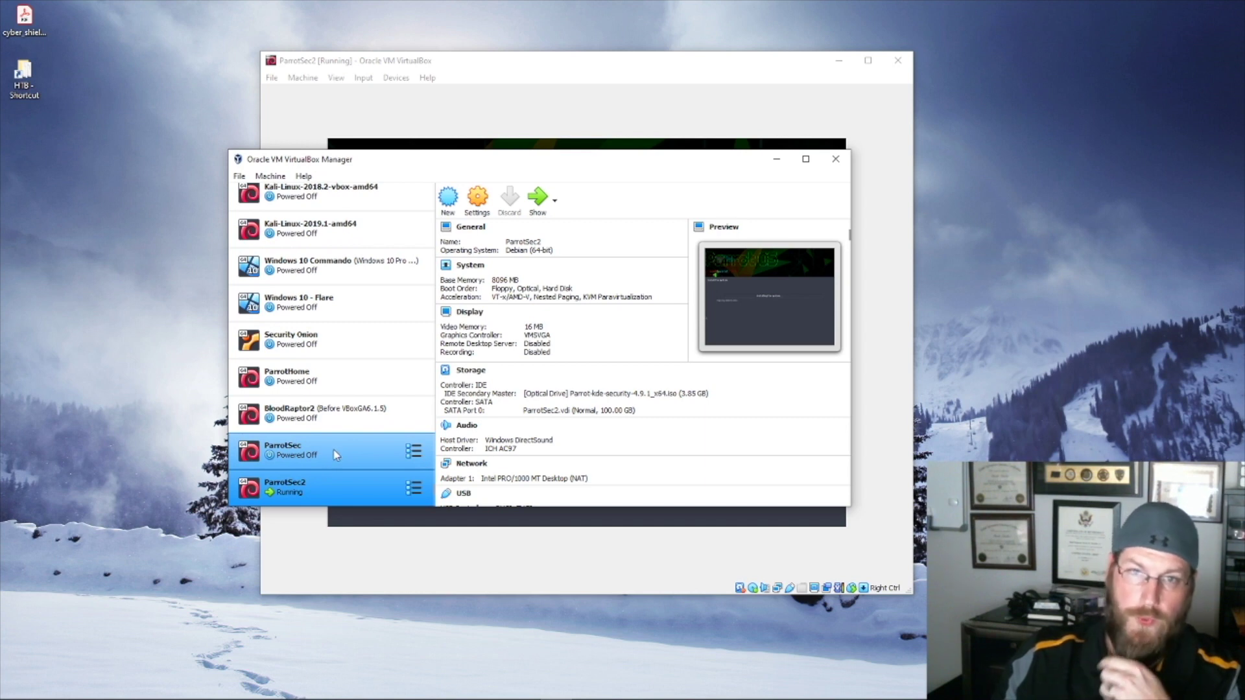
{"action": "left_click", "coordinate": [486, 63]}
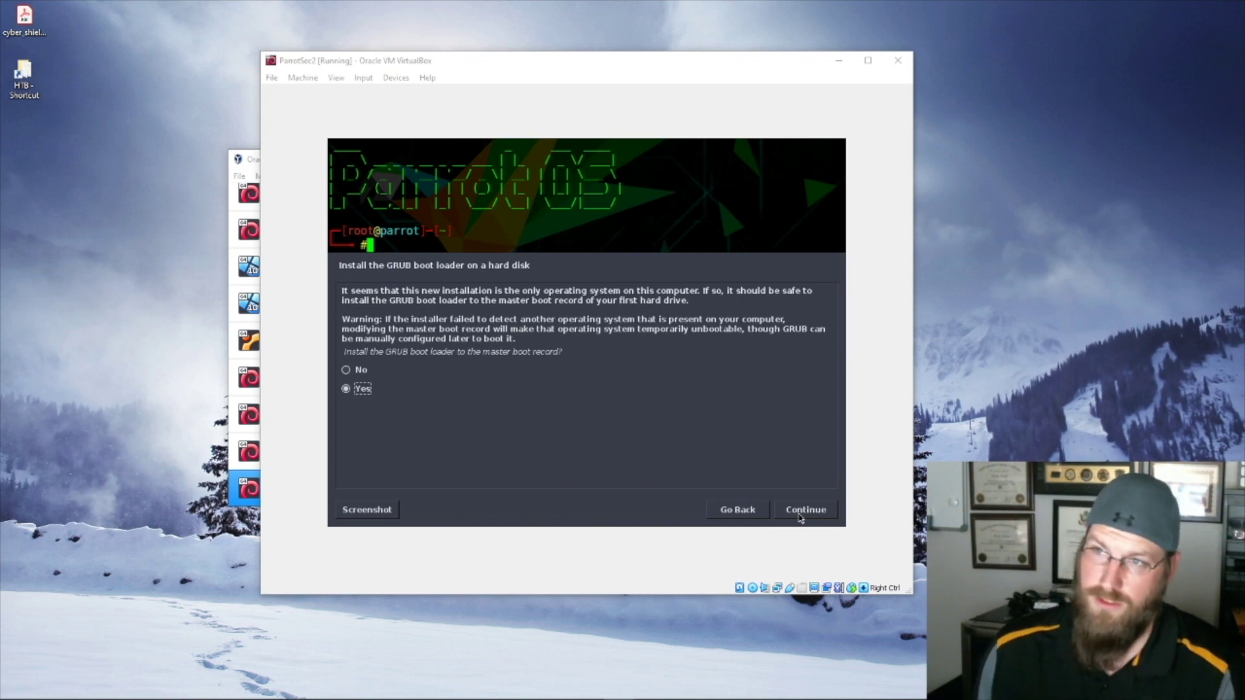
Install the GRUB boot loader to the master boot record on /dev/sda and finish the installation by rebooting
{"action": "left_click", "coordinate": [802, 512]}
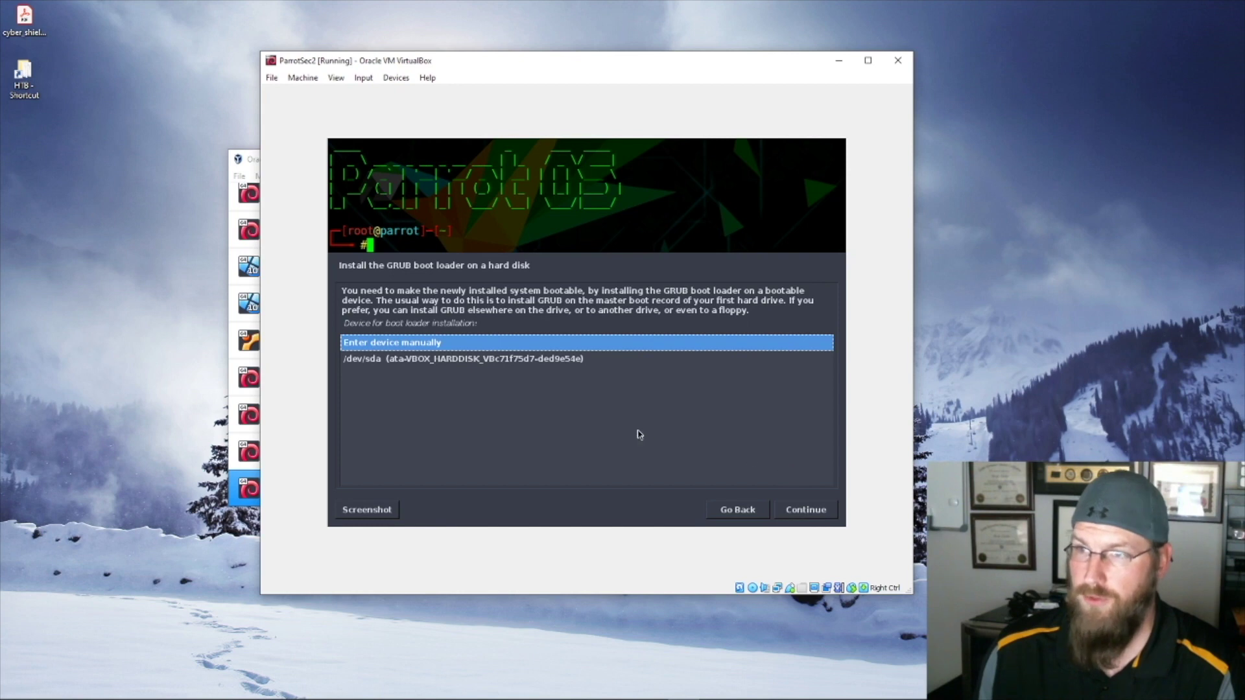
{"action": "left_click", "coordinate": [532, 363]}
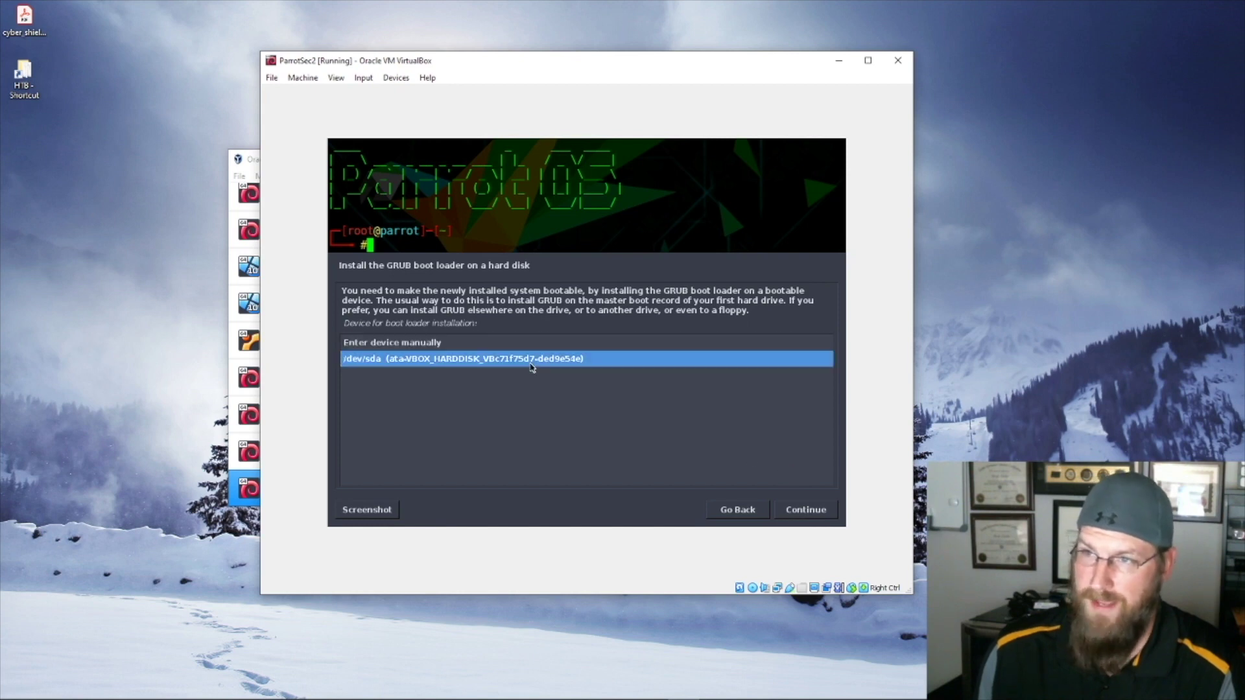
{"action": "left_click", "coordinate": [799, 512]}
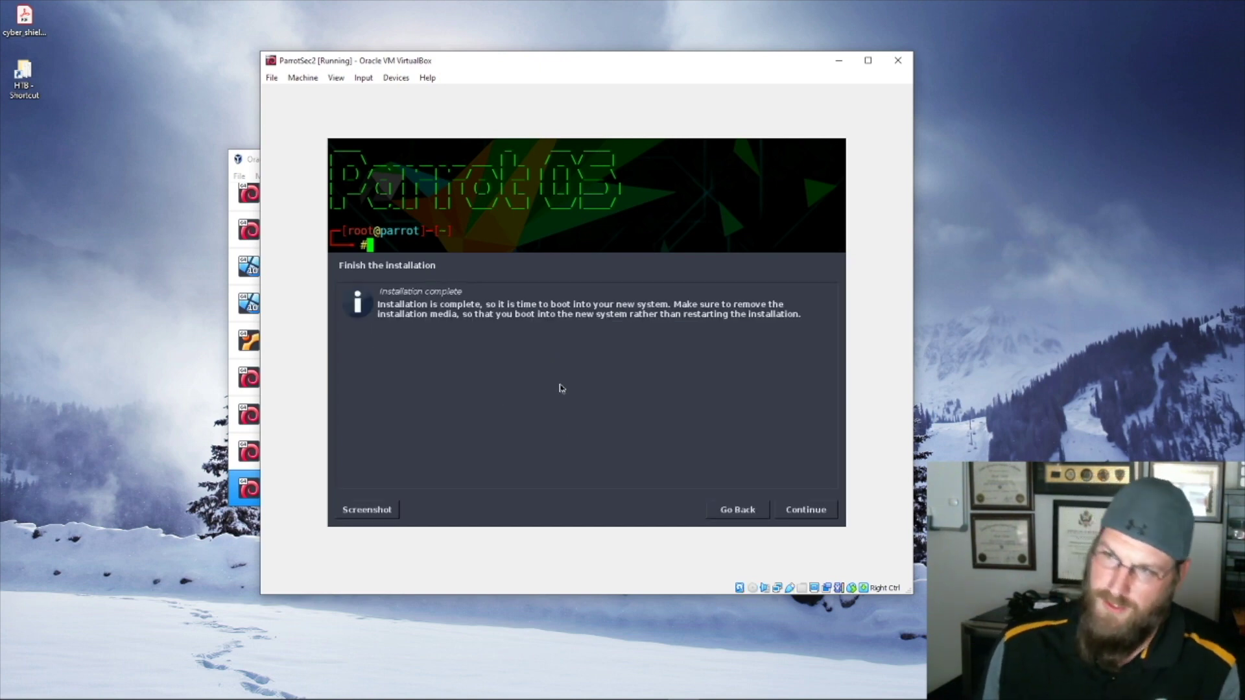
{"action": "left_click", "coordinate": [796, 514]}
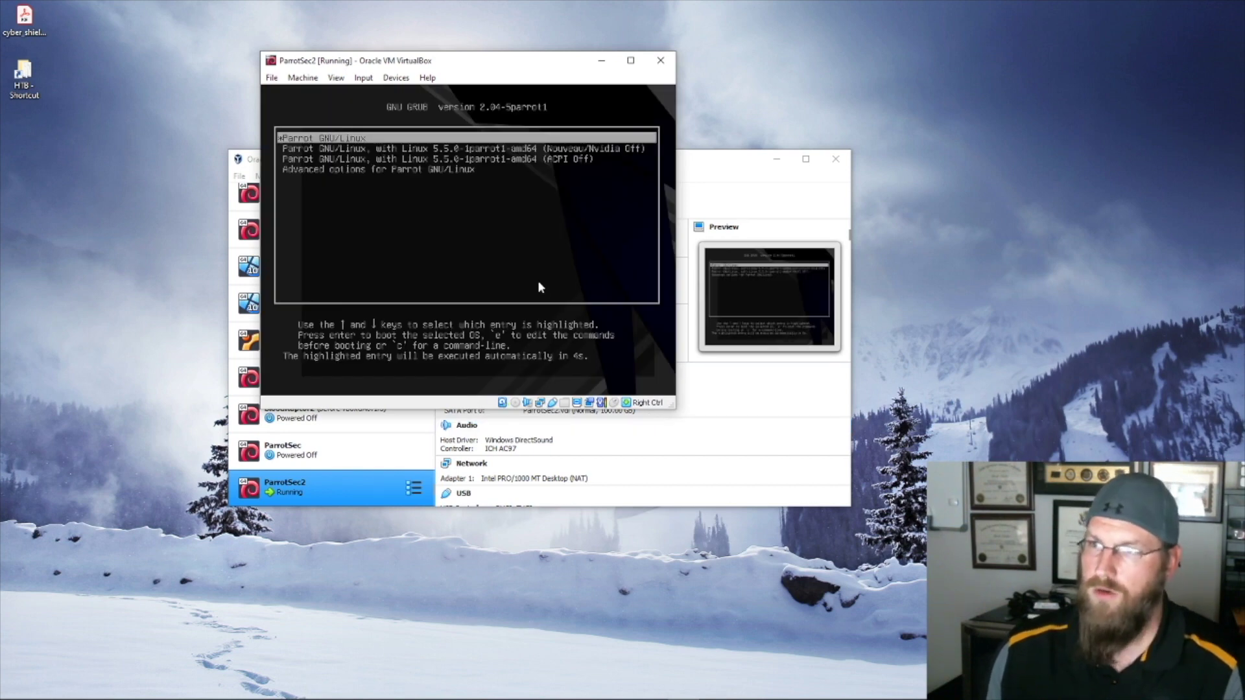
Boot the Parrot GNU/Linux entry from the GRUB menu and enlarge the virtual machine window
{"action": "left_click", "coordinate": [538, 287]}
{"action": "key", "text": "Return"}
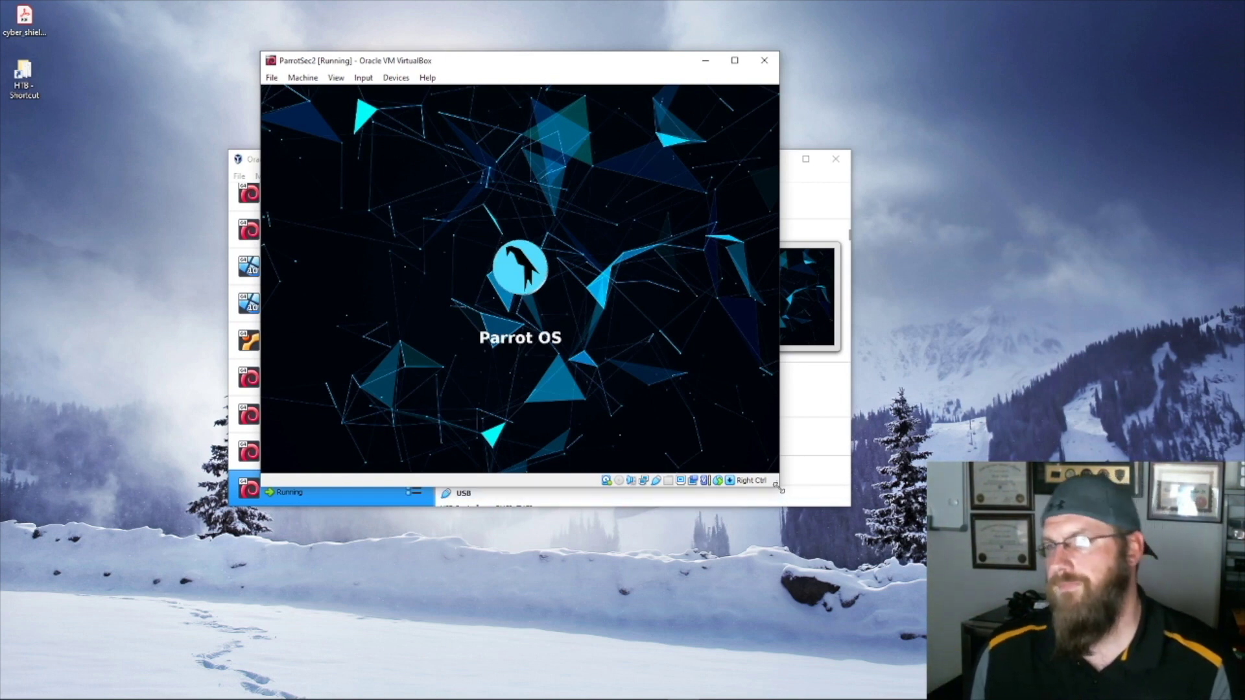
{"action": "left_click_drag", "start_coordinate": [782, 491], "coordinate": [1019, 600]}
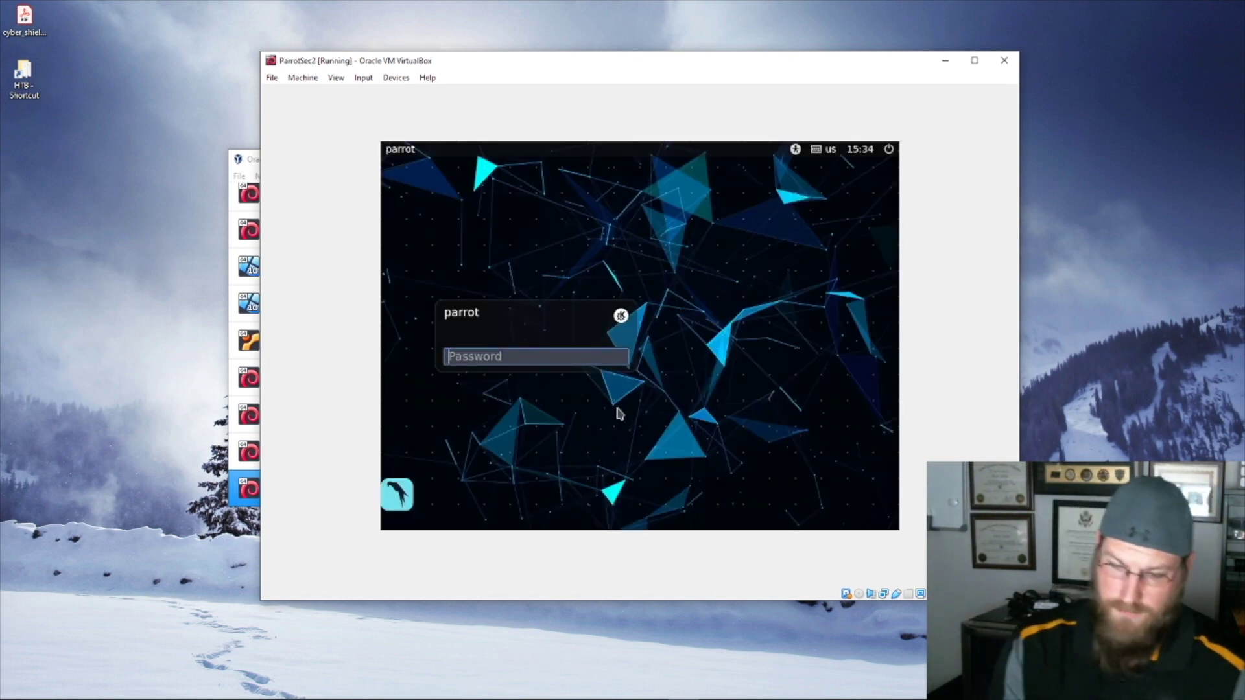
Log in to the parrot account by entering its password
{"action": "type", "text": "********"}
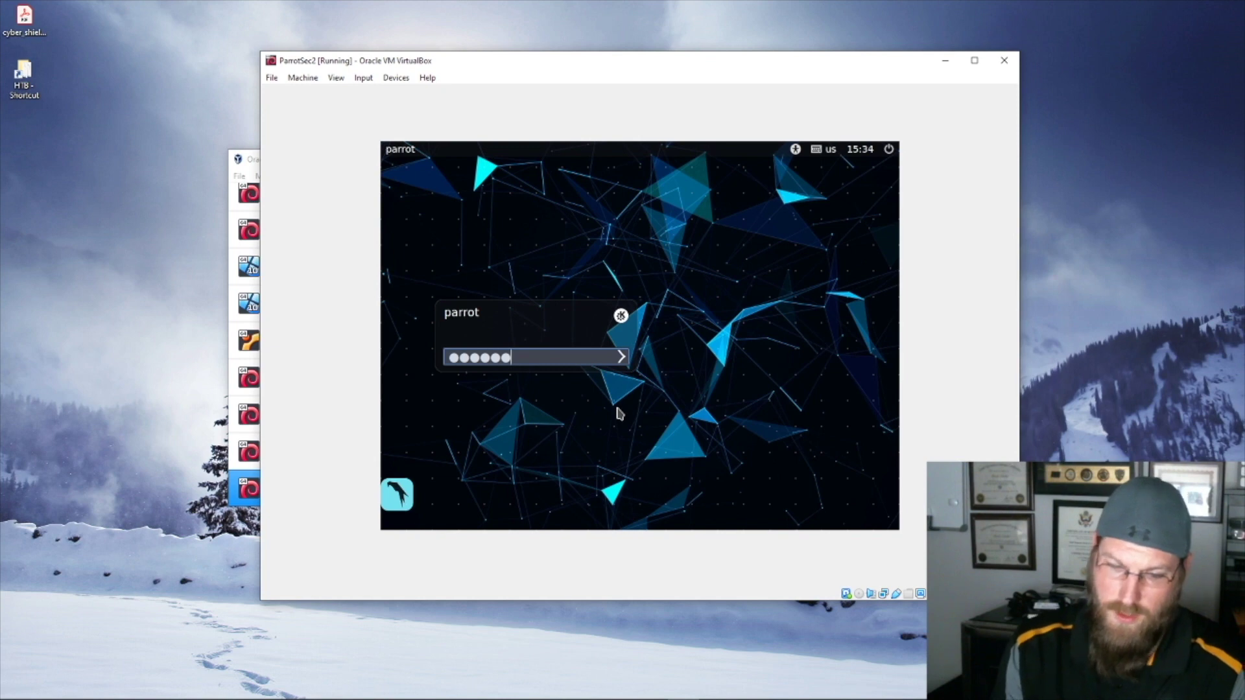
{"action": "type", "text": "****"}
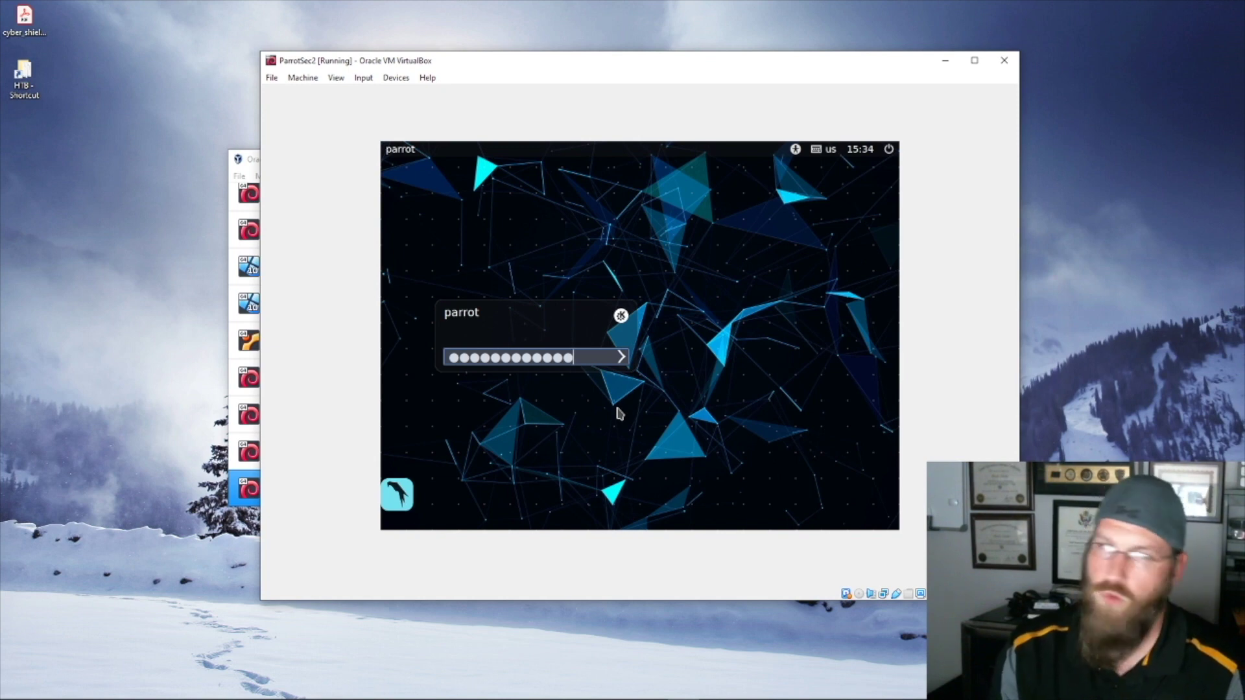
{"action": "type", "text": "****"}
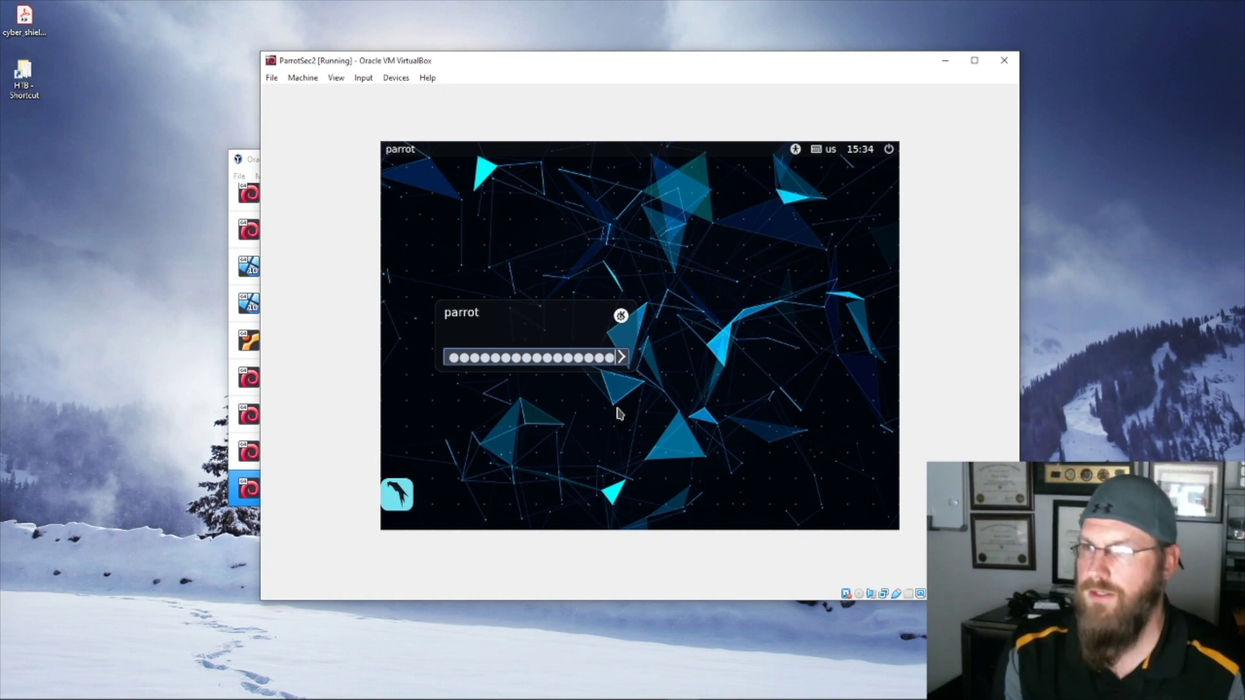
{"action": "key", "text": "Return"}
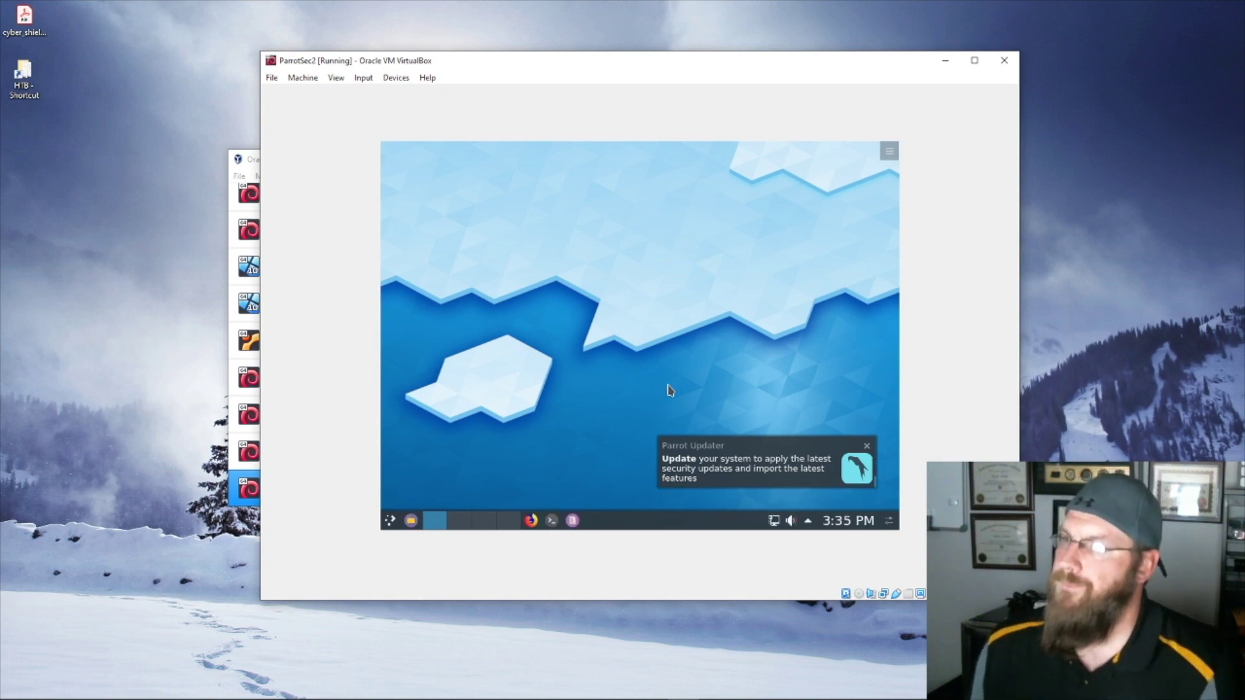
Insert the Guest Additions CD image into the virtual machine, dismissing the desktop notifications and declining the update check
{"action": "left_click", "coordinate": [867, 447]}
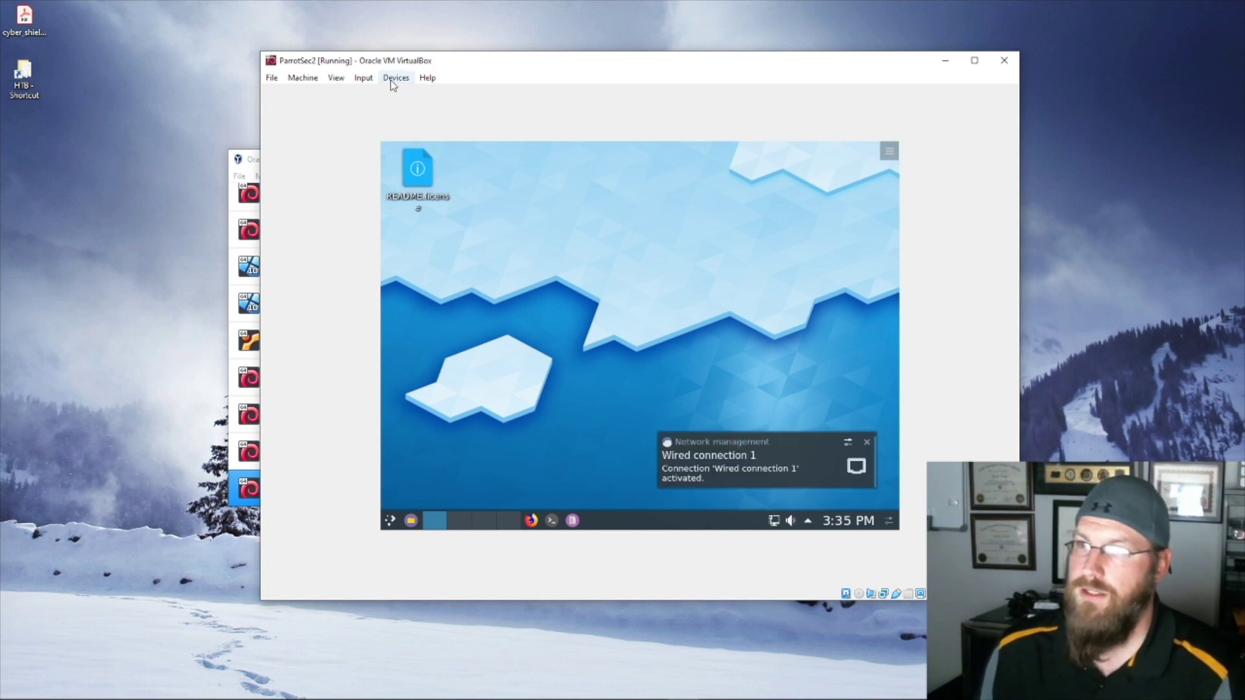
{"action": "left_click", "coordinate": [867, 442]}
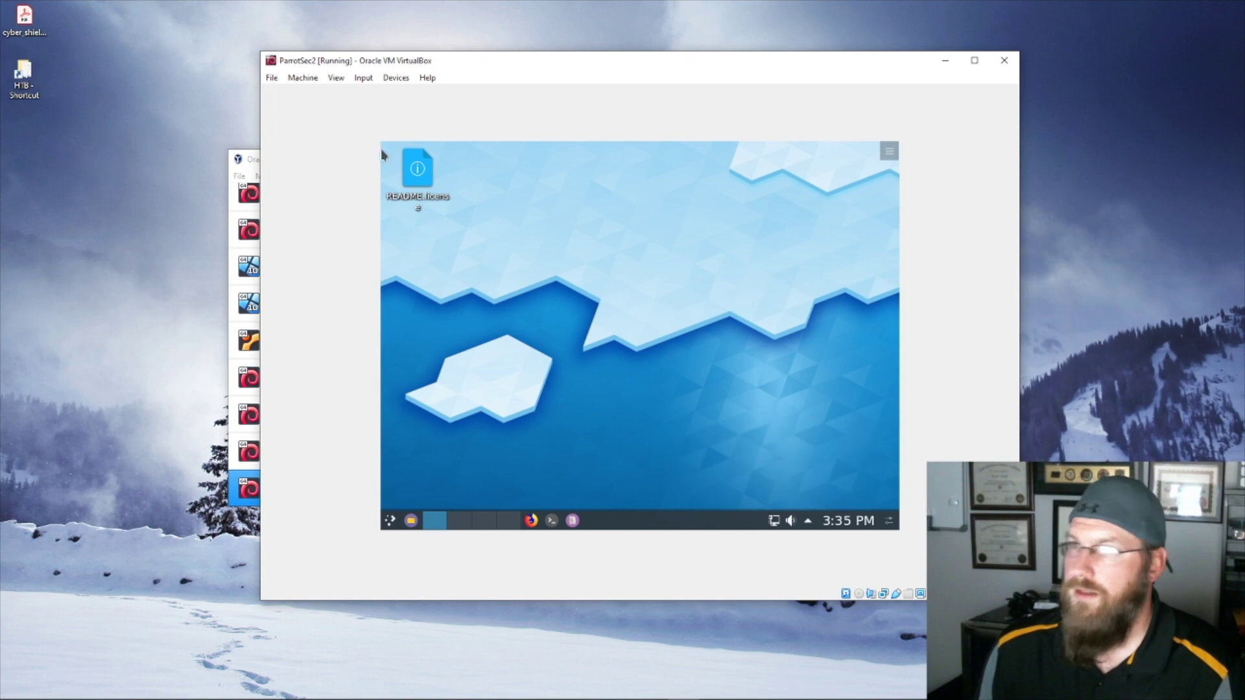
{"action": "left_click", "coordinate": [394, 79]}
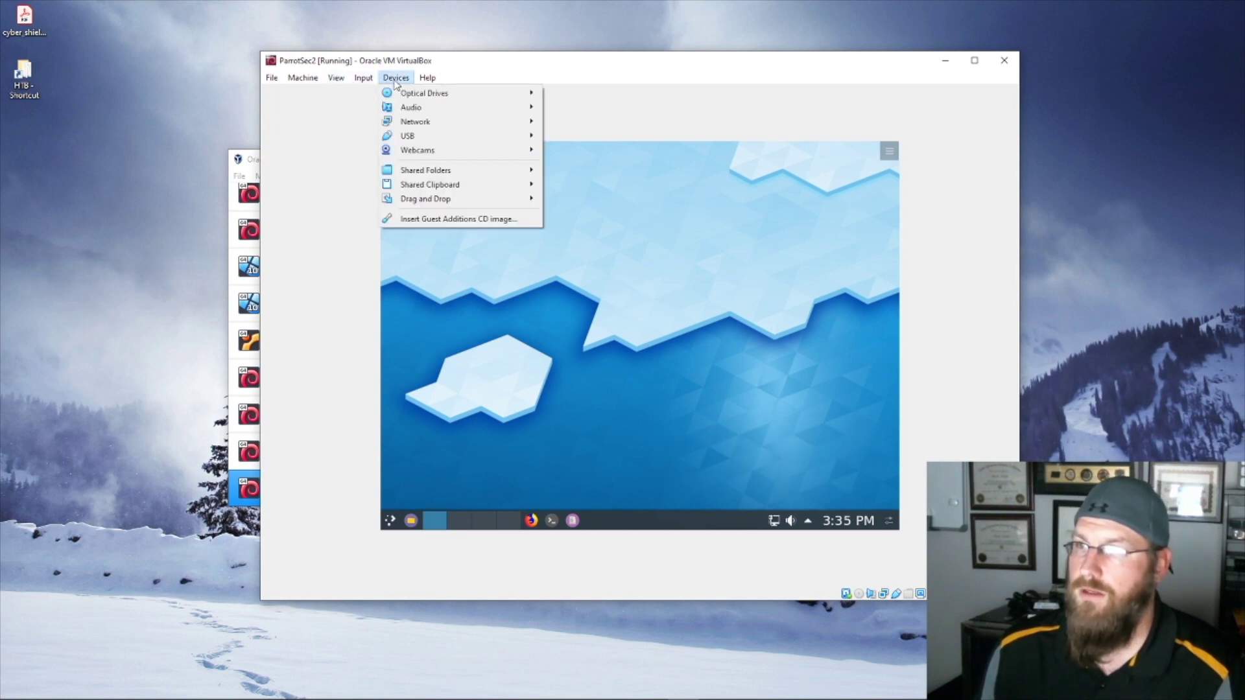
{"action": "left_click", "coordinate": [443, 221]}
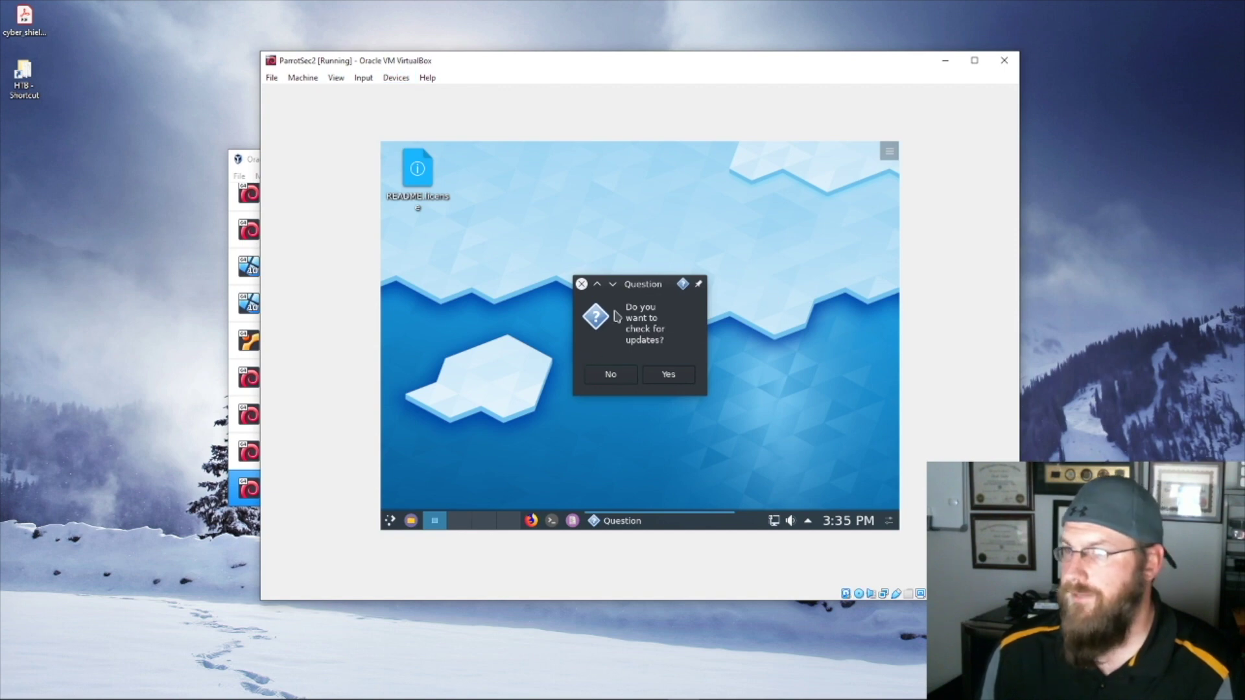
{"action": "left_click", "coordinate": [607, 376]}
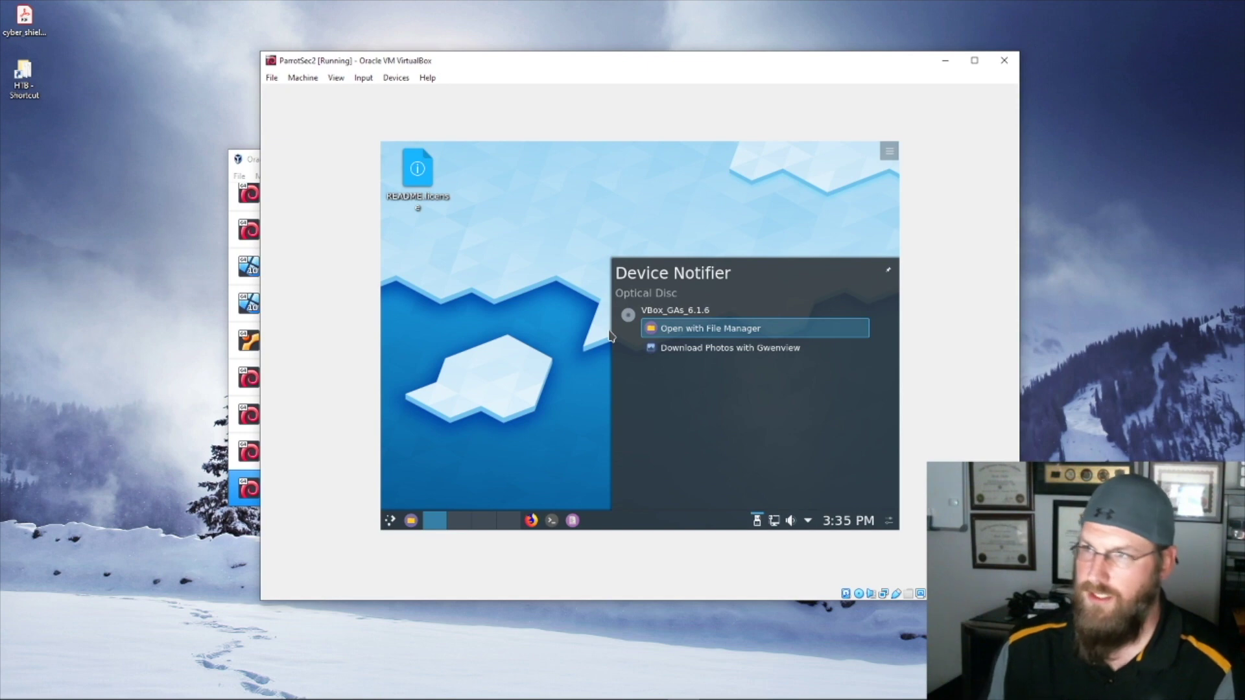
{"action": "left_click", "coordinate": [567, 353]}
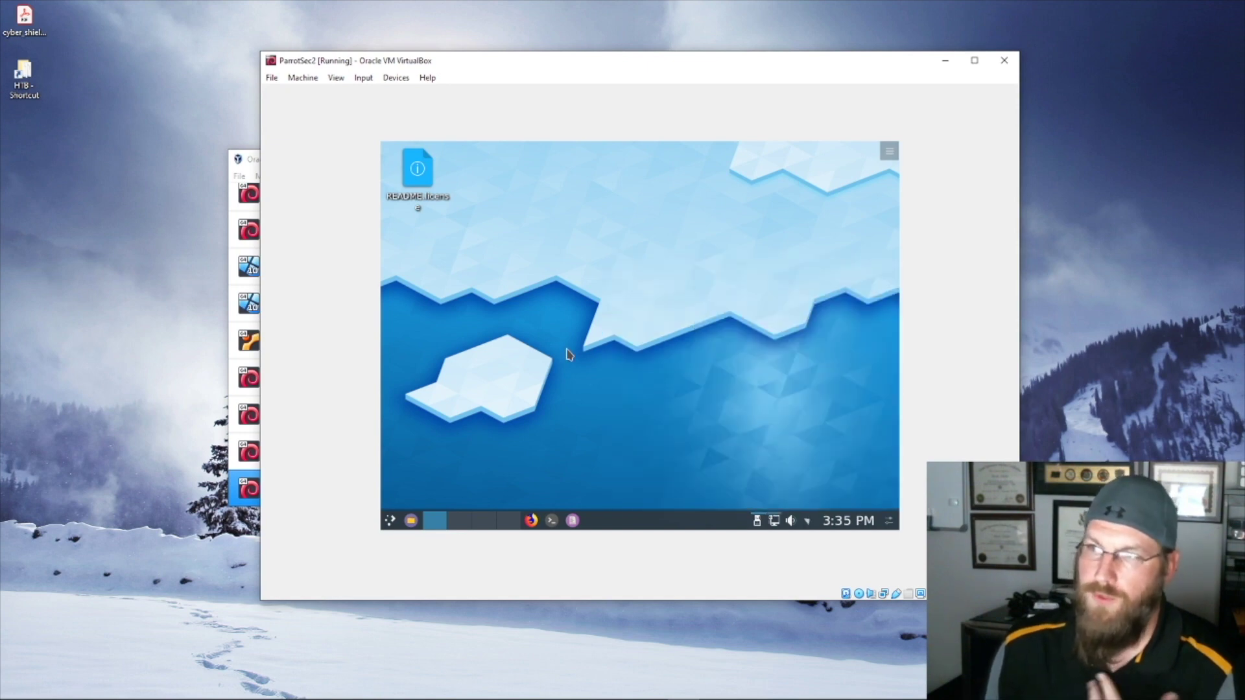
Open a Konsole terminal, print the working directory with pwd, change to the root directory /, and list its contents with ls
{"action": "left_click", "coordinate": [554, 521]}
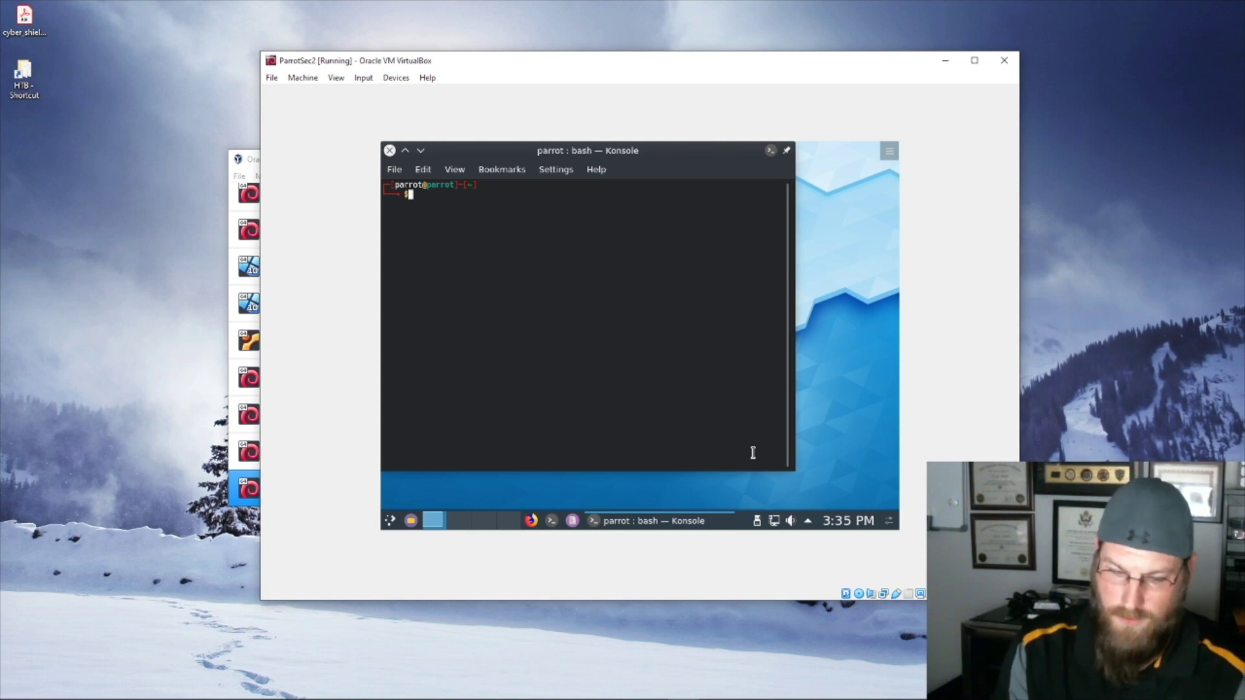
{"action": "type", "text": "pwd"}
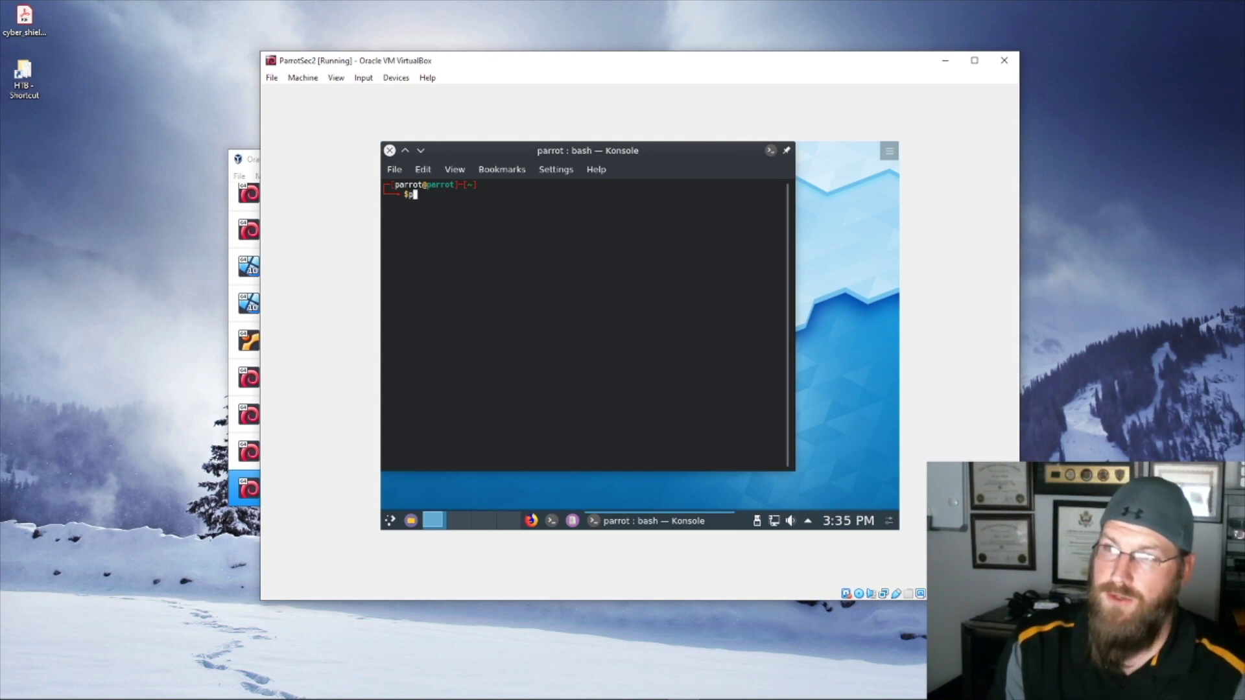
{"action": "key", "text": "Return"}
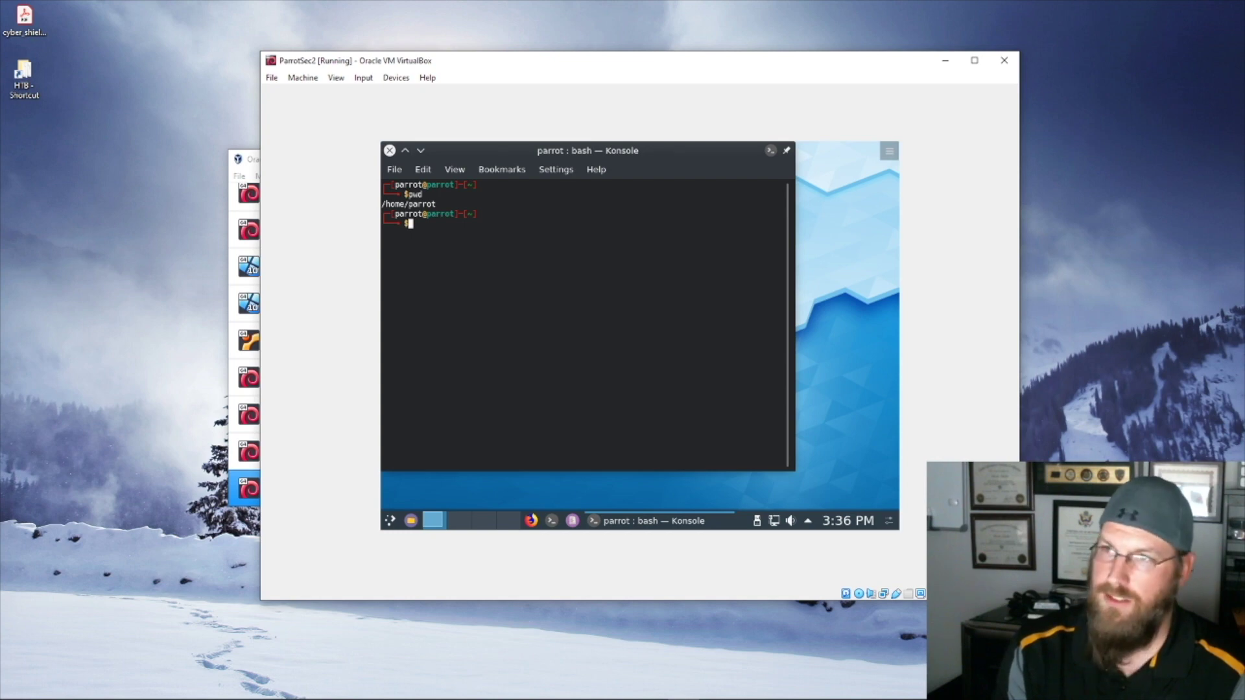
{"action": "type", "text": "cd /"}
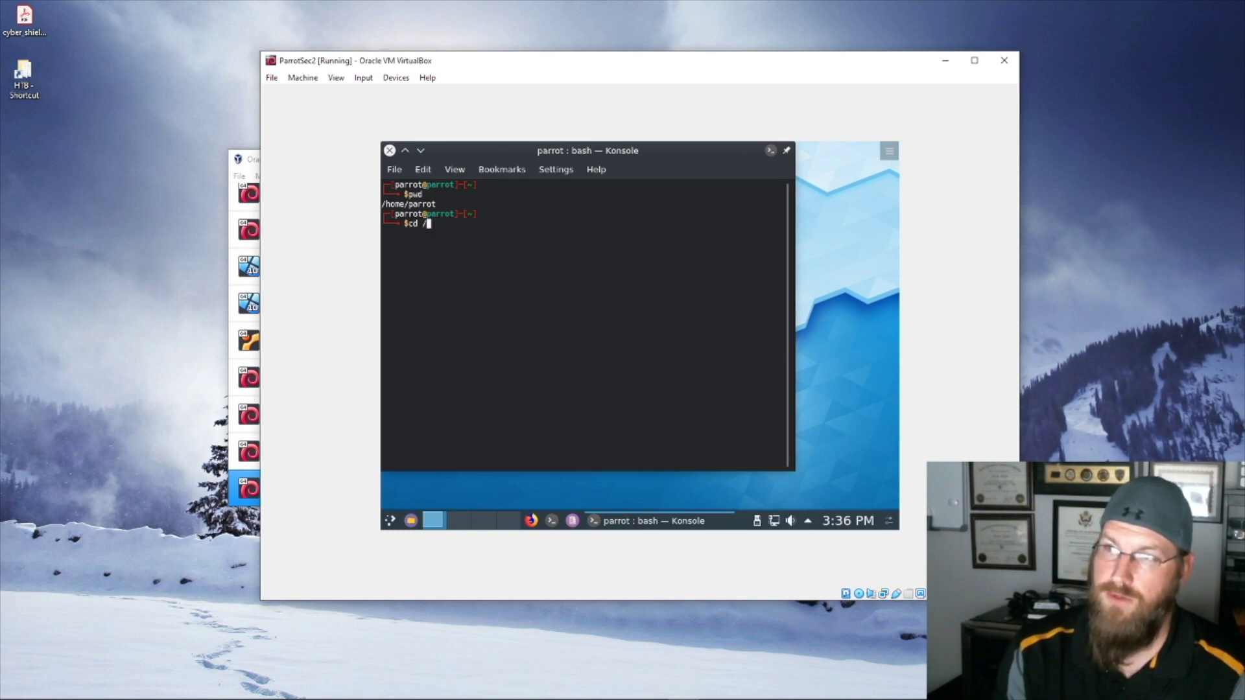
{"action": "key", "text": "Return"}
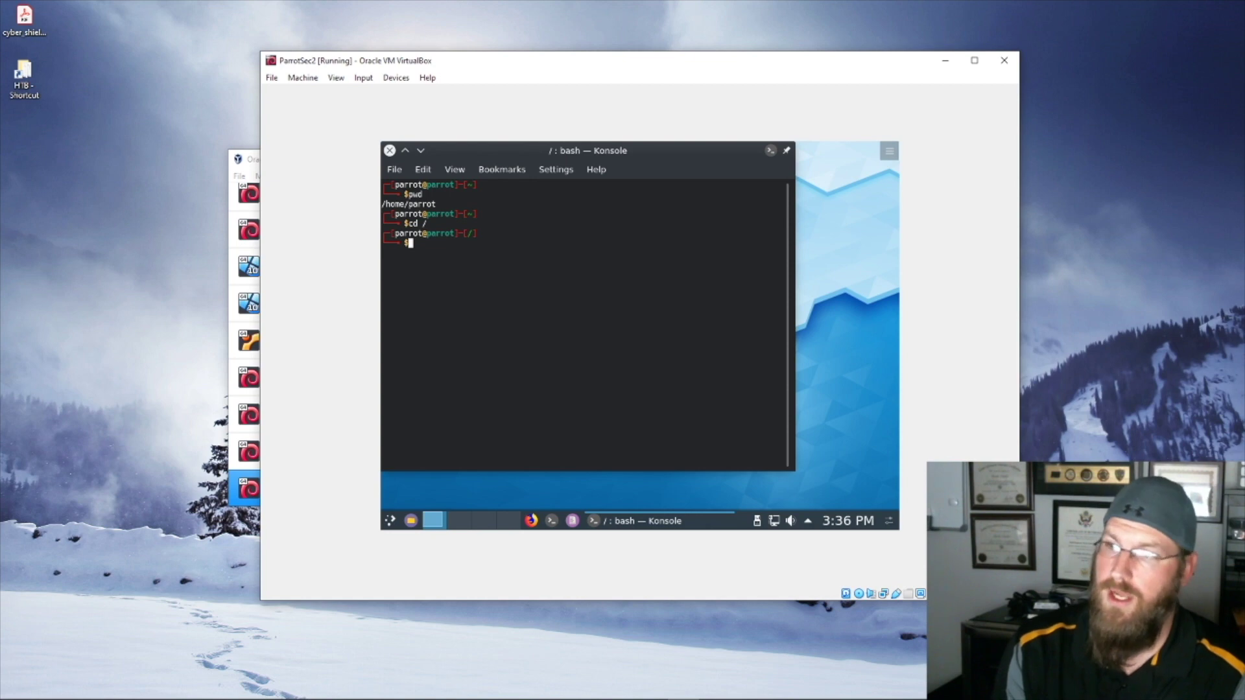
{"action": "type", "text": "ls"}
{"action": "key", "text": "Return"}
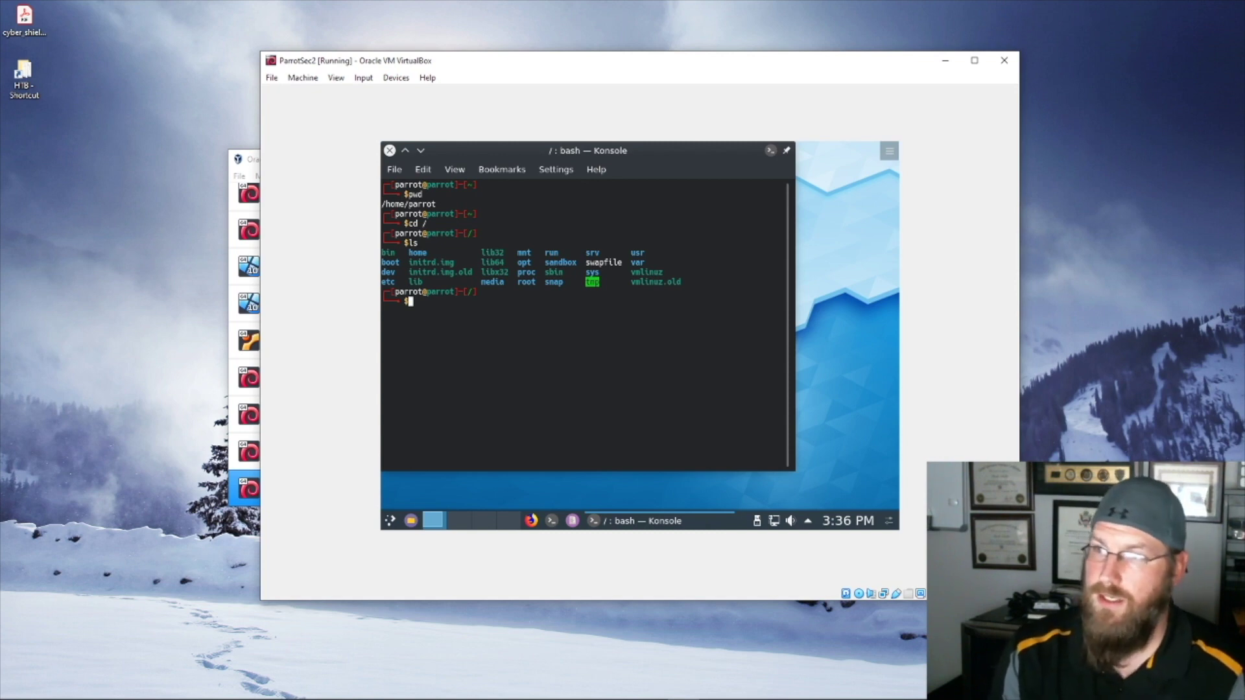
Change to the media directory and into its cdrom0 subdirectory, listing the contents of each with ls
{"action": "type", "text": "cd media"}
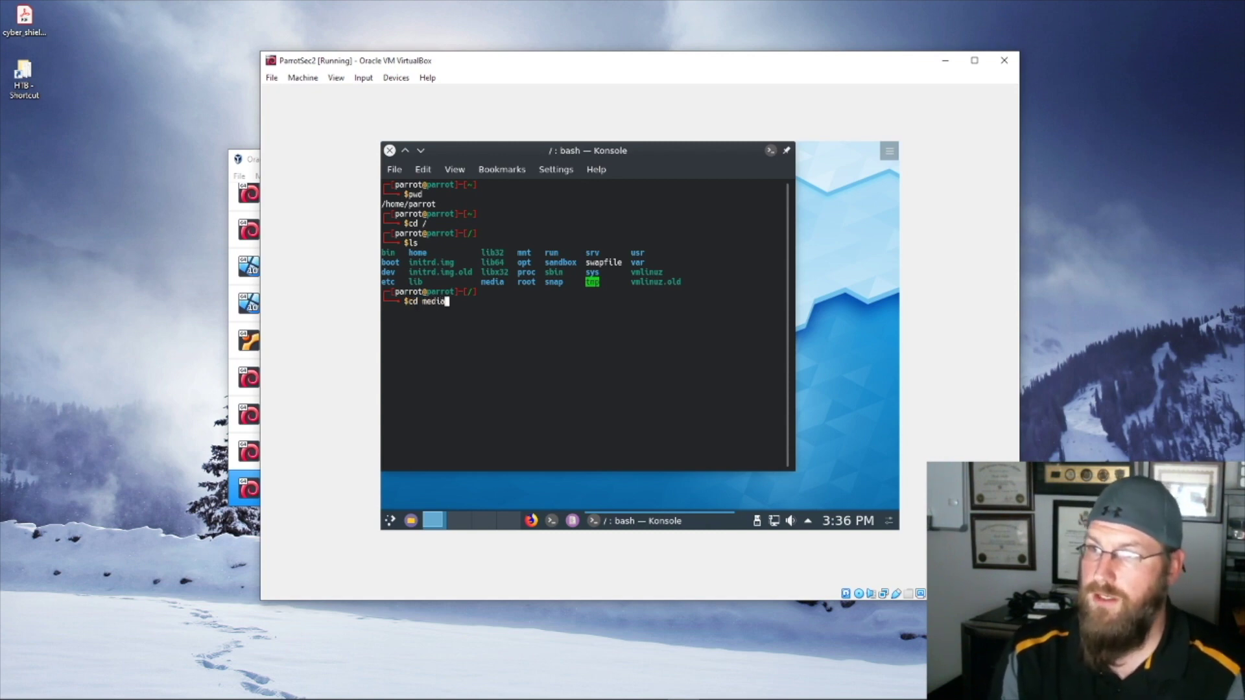
{"action": "key", "text": "Return"}
{"action": "type", "text": "ls"}
{"action": "key", "text": "Return"}
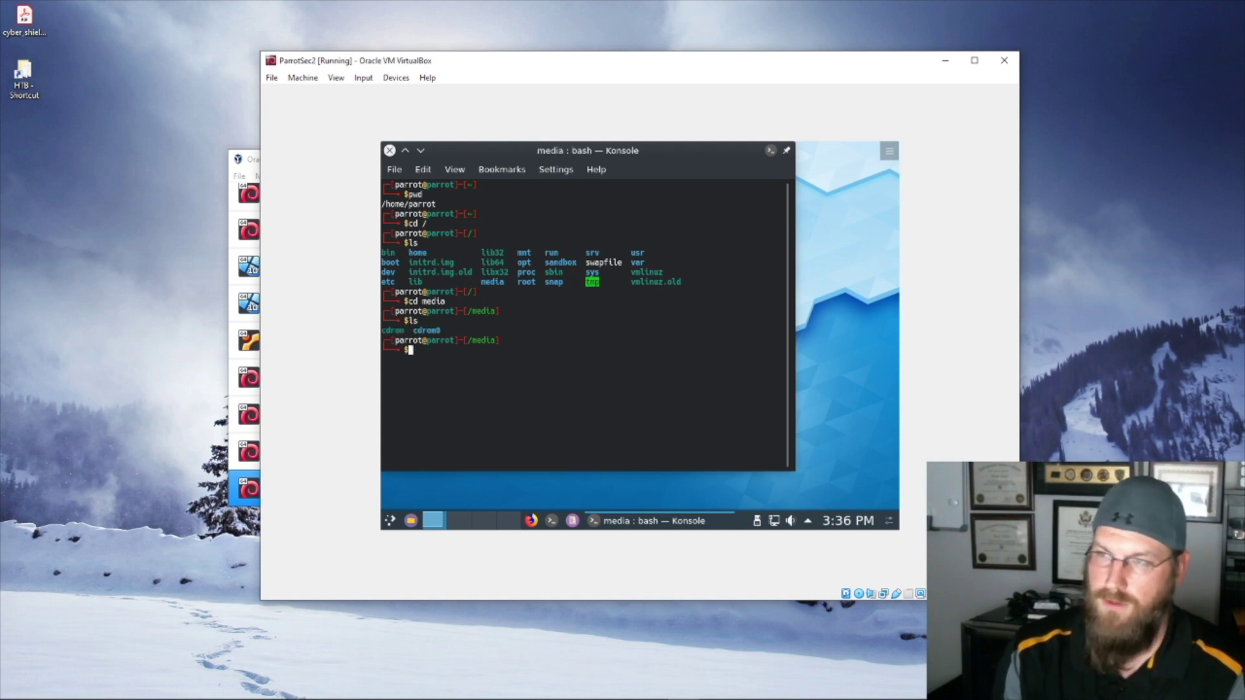
{"action": "type", "text": "cd cdrom0"}
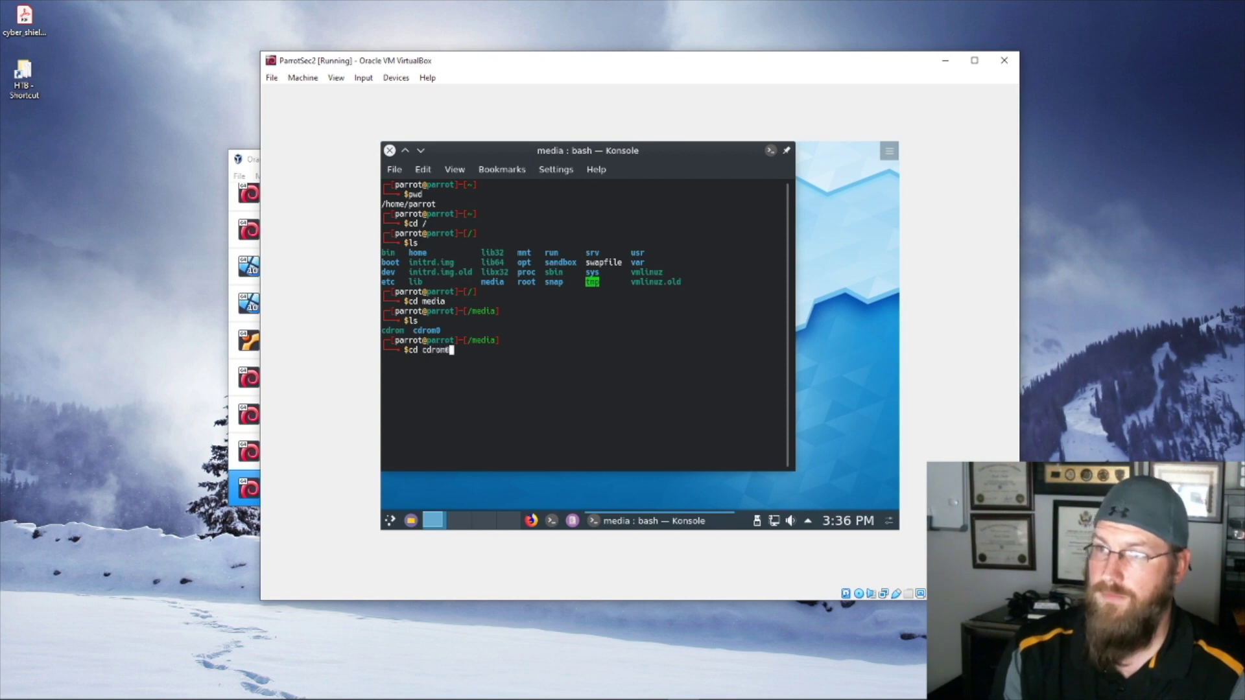
{"action": "key", "text": "Return"}
{"action": "type", "text": "ls"}
{"action": "key", "text": "Return"}
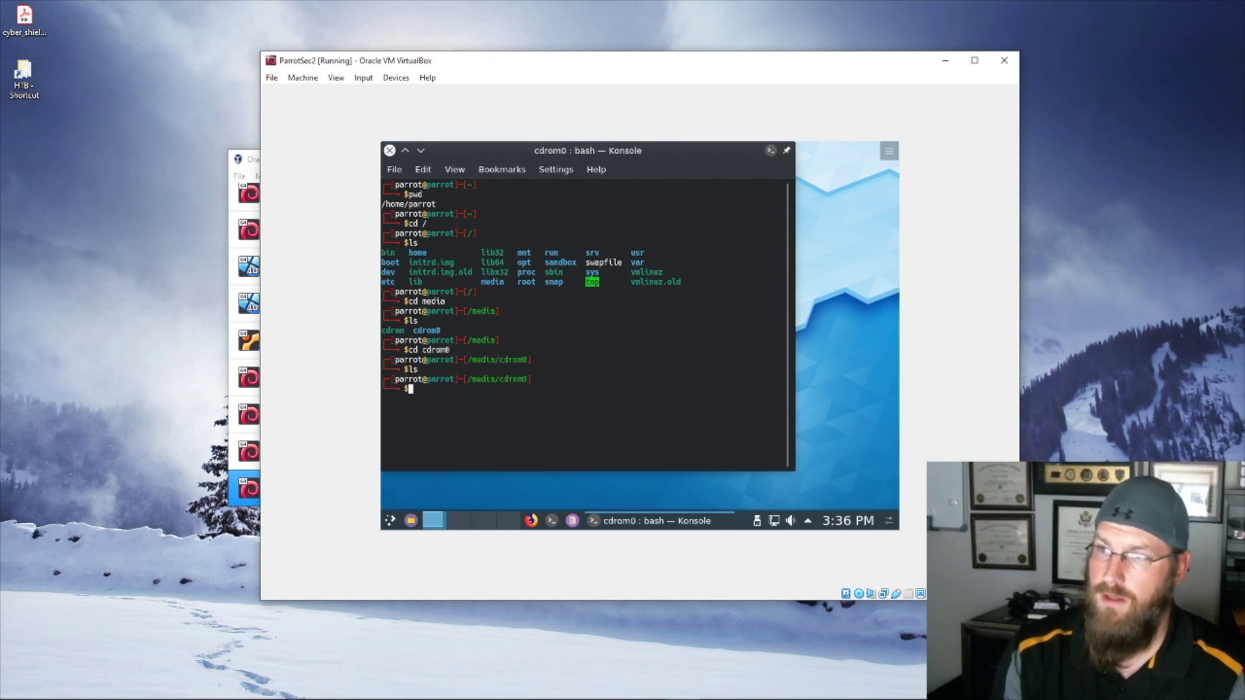
Change to the neighbouring directory ../cdrom and list its contents with ls and ls -la
{"action": "type", "text": "cd ../c"}
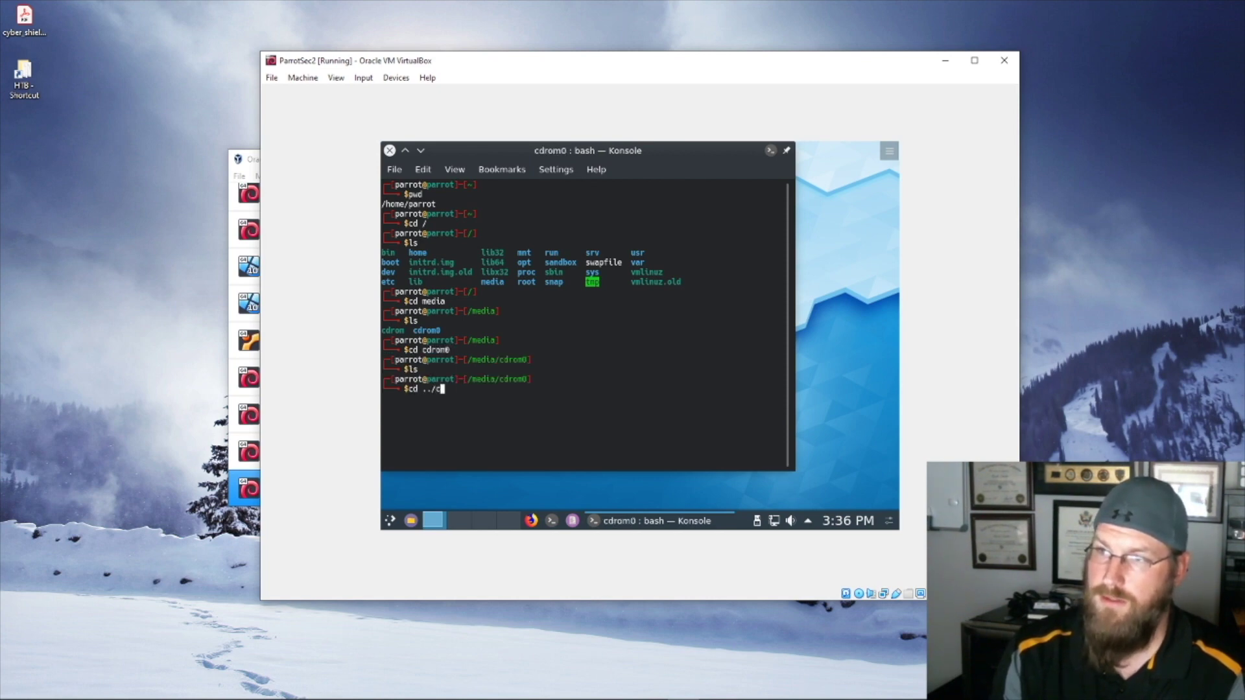
{"action": "type", "text": "drom"}
{"action": "key", "text": "Return"}
{"action": "type", "text": "ls"}
{"action": "key", "text": "Return"}
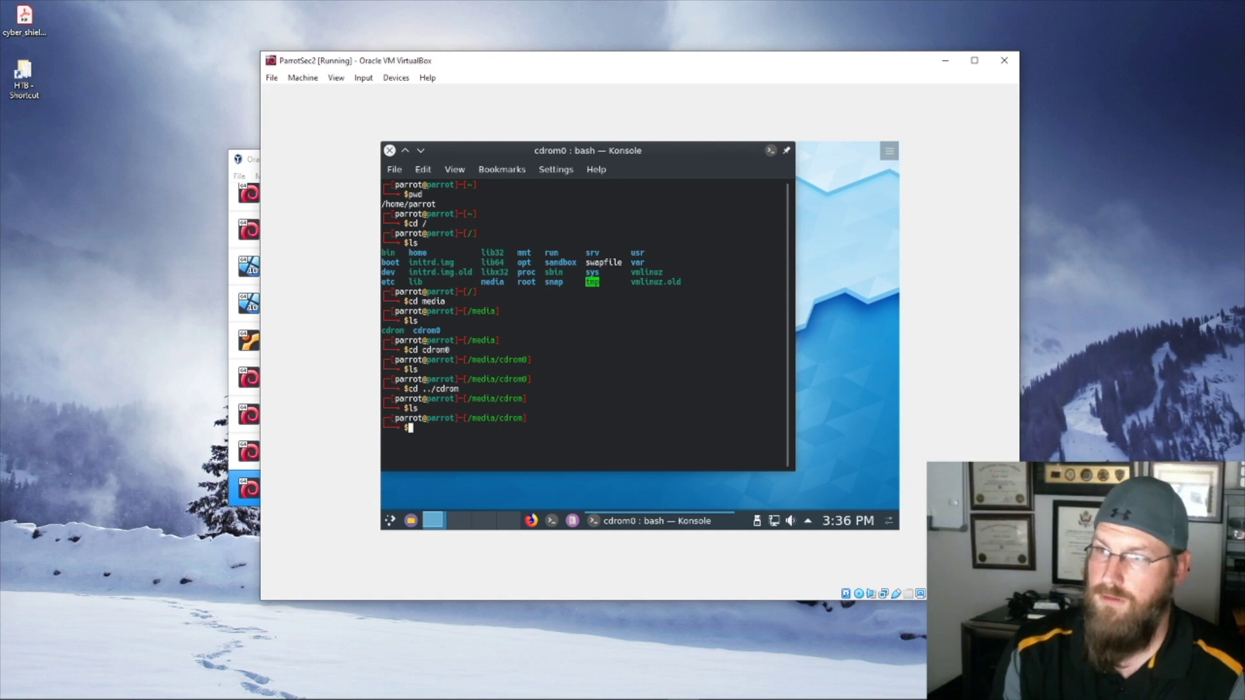
{"action": "type", "text": "ls -la"}
{"action": "key", "text": "Return"}
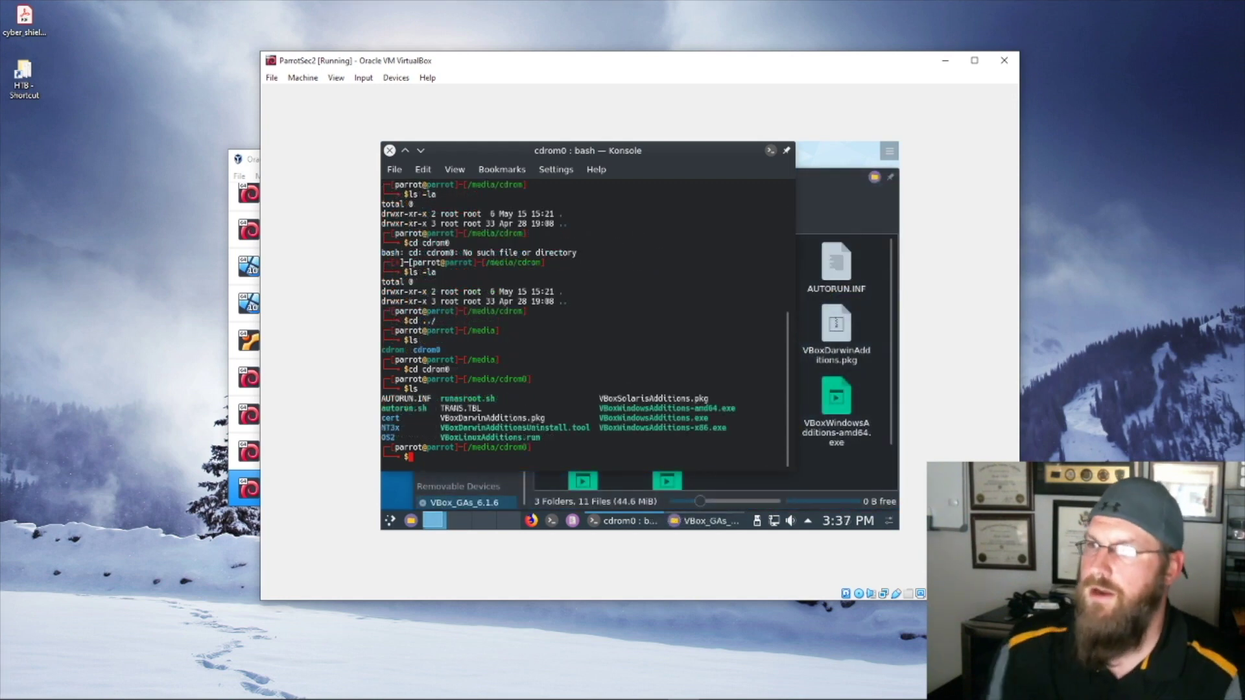
Close the VBox_GAs_6.1.6 file manager window and copy VBoxLinuxAdditions.run from /media/cdrom0 to the home directory ~/
{"action": "left_click", "coordinate": [821, 209]}
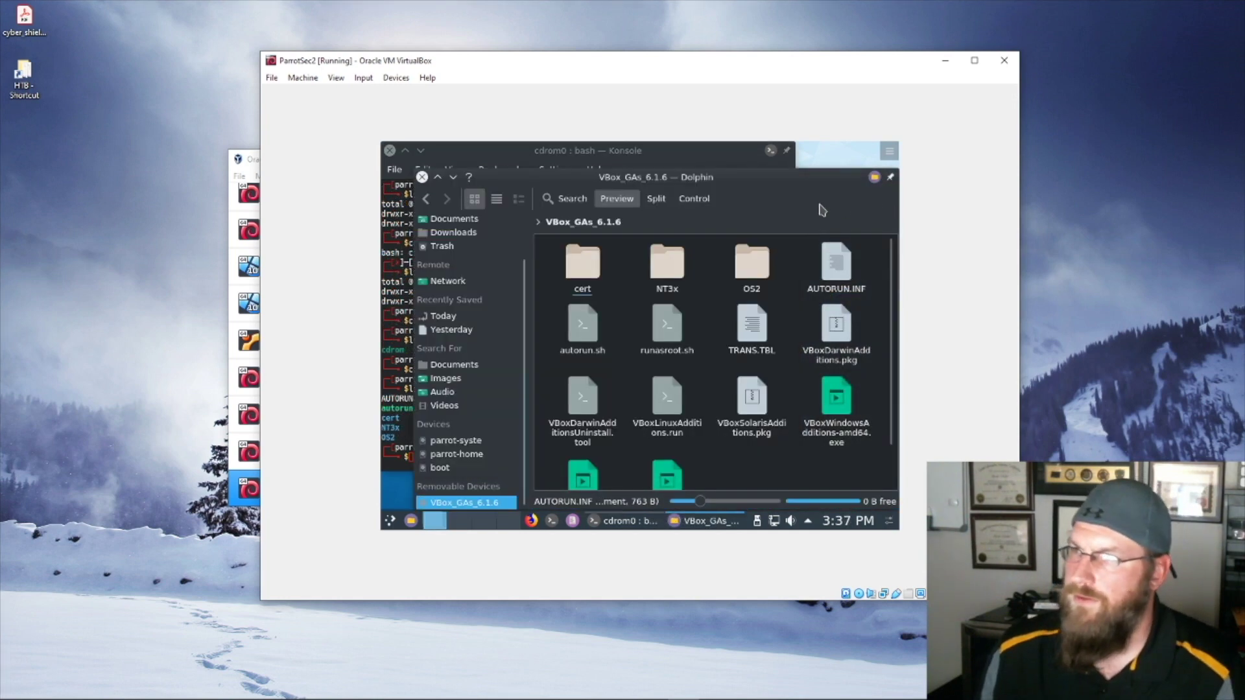
{"action": "left_click", "coordinate": [421, 177]}
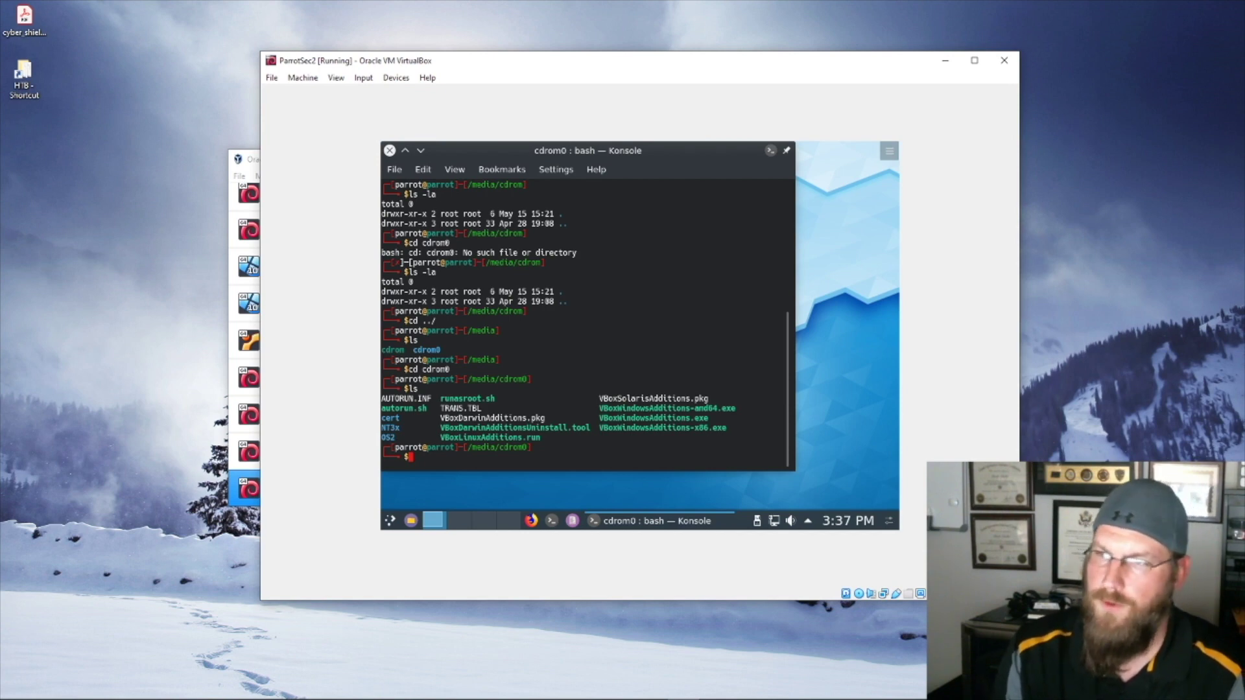
{"action": "type", "text": "cp V"}
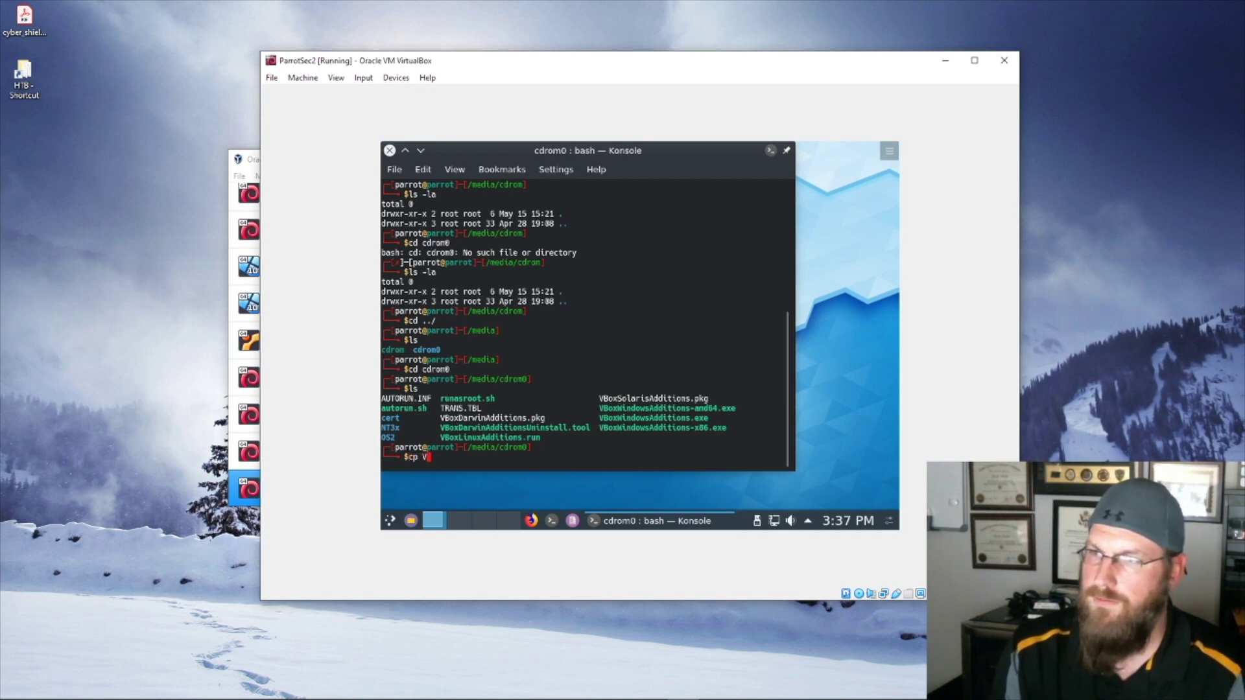
{"action": "type", "text": "BoxLi"}
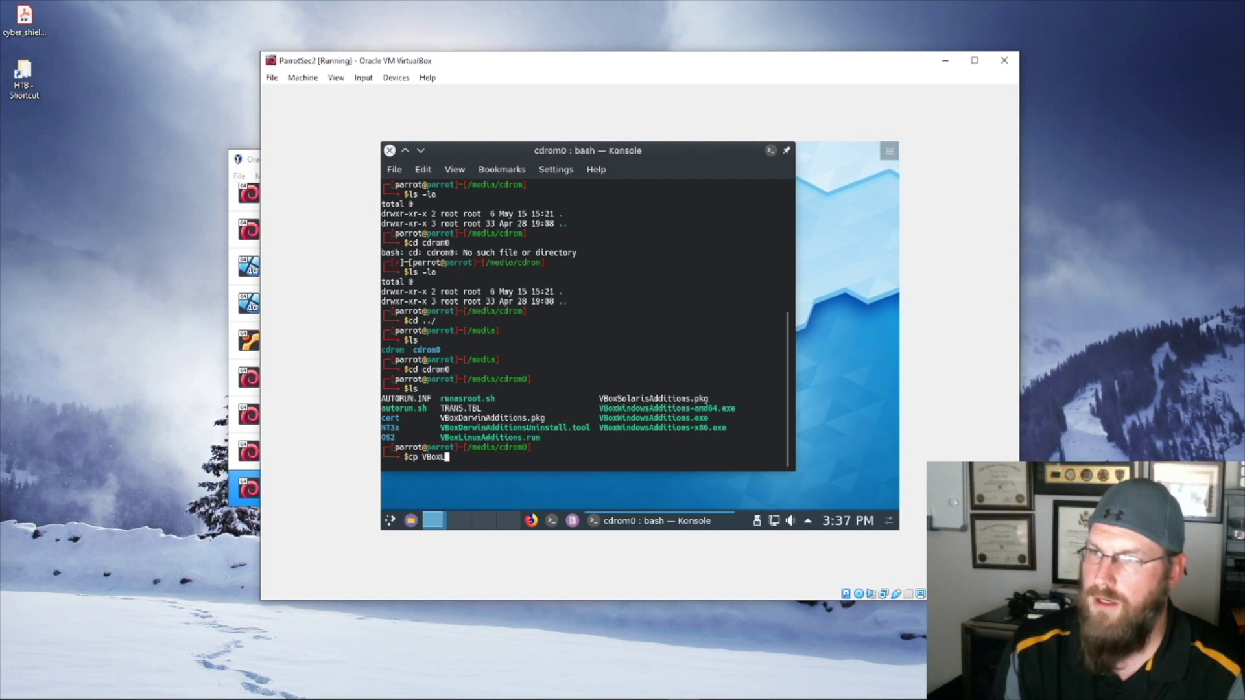
{"action": "key", "text": "Tab"}
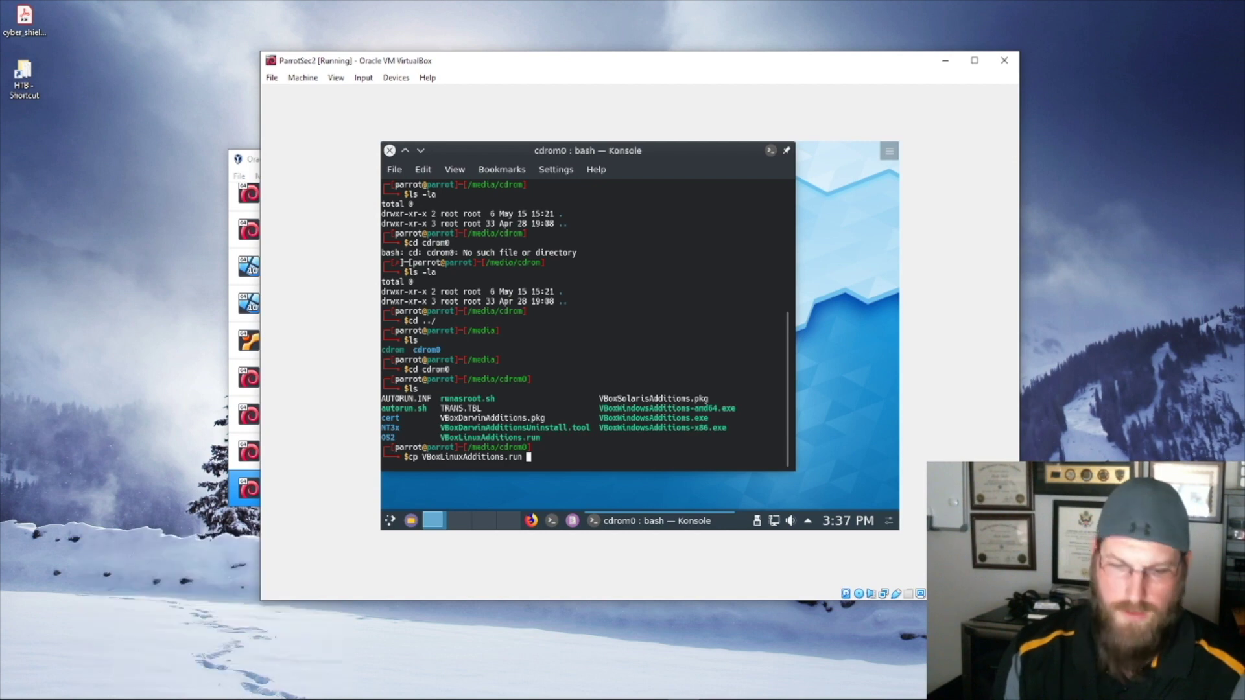
{"action": "type", "text": "~/"}
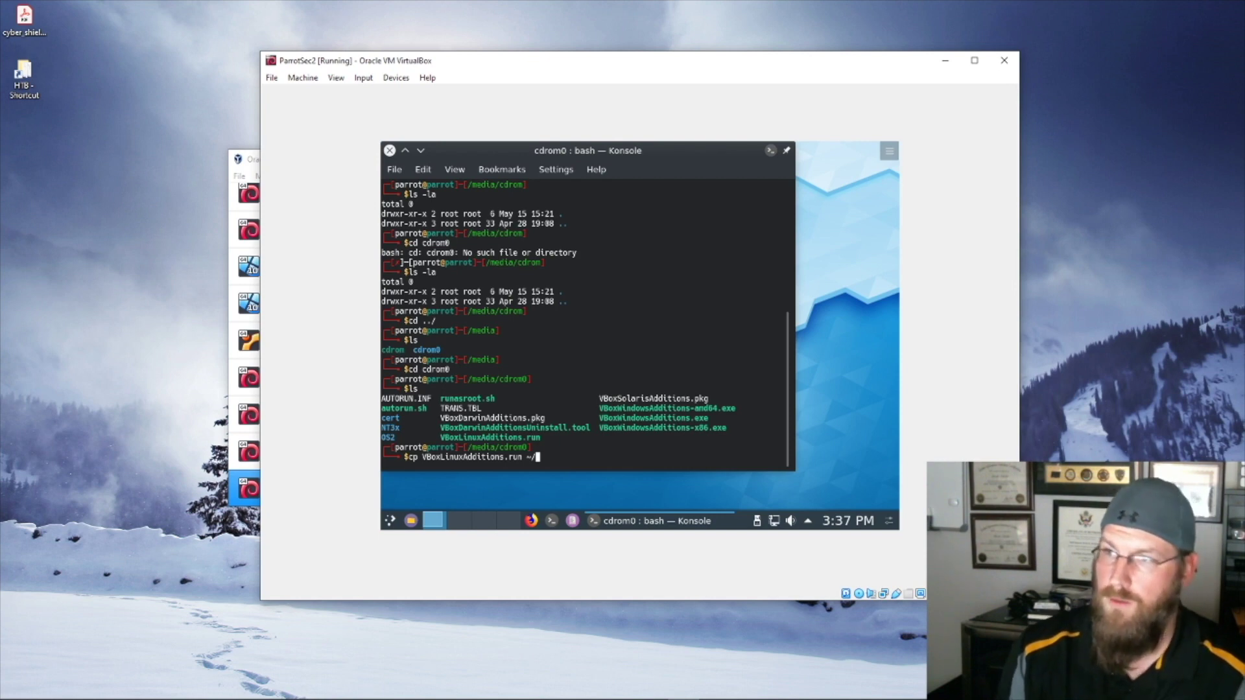
{"action": "key", "text": "Return"}
Change to the home directory ~/, print the working directory with pwd, and list its contents with ls
{"action": "type", "text": "cd ~/"}
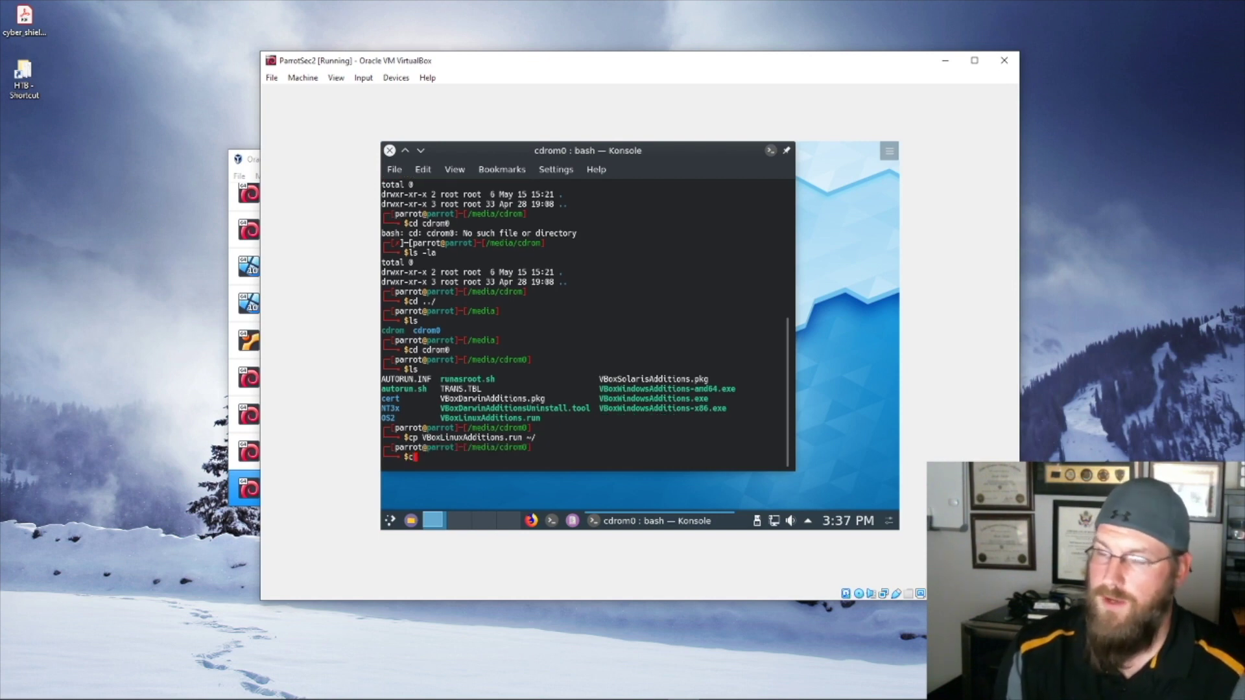
{"action": "key", "text": "Return"}
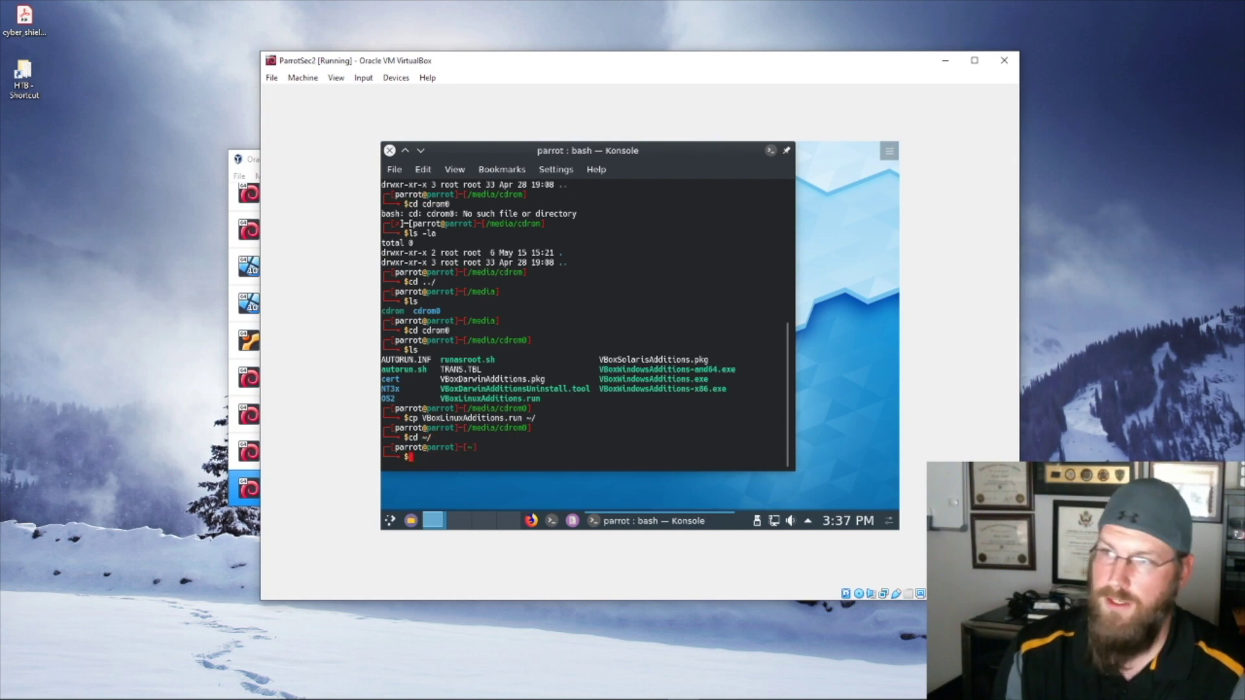
{"action": "type", "text": "pwd"}
{"action": "key", "text": "Return"}
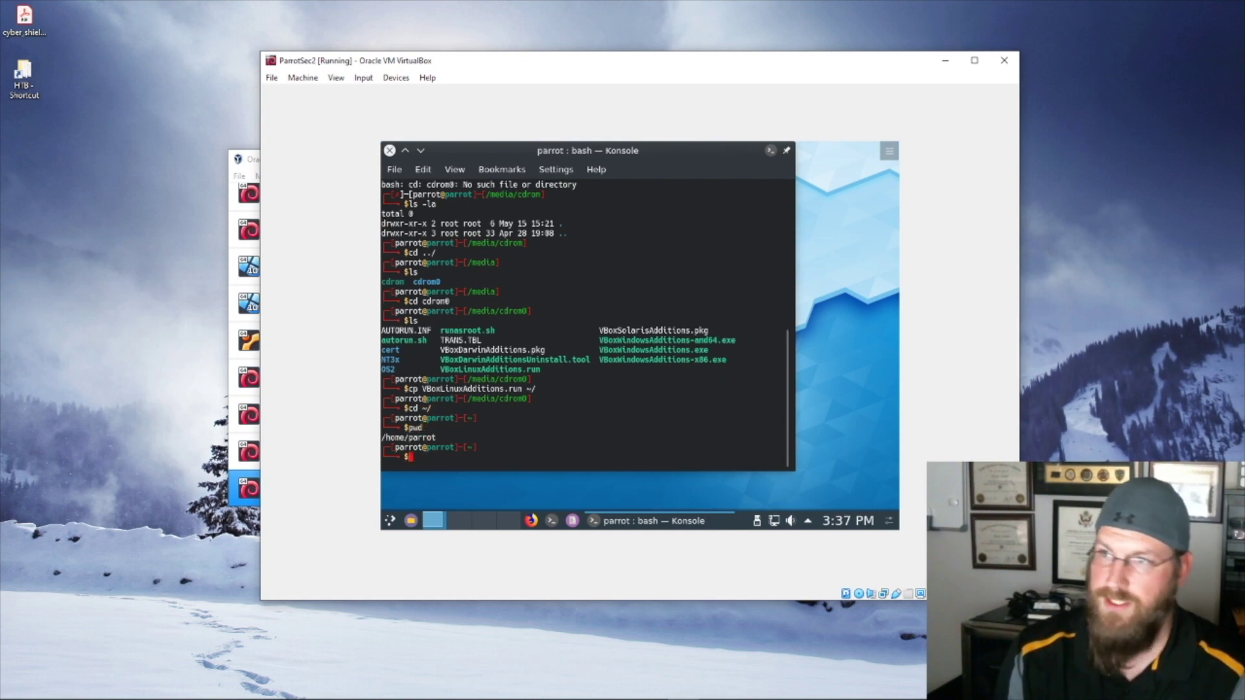
{"action": "type", "text": "ls"}
{"action": "key", "text": "Return"}
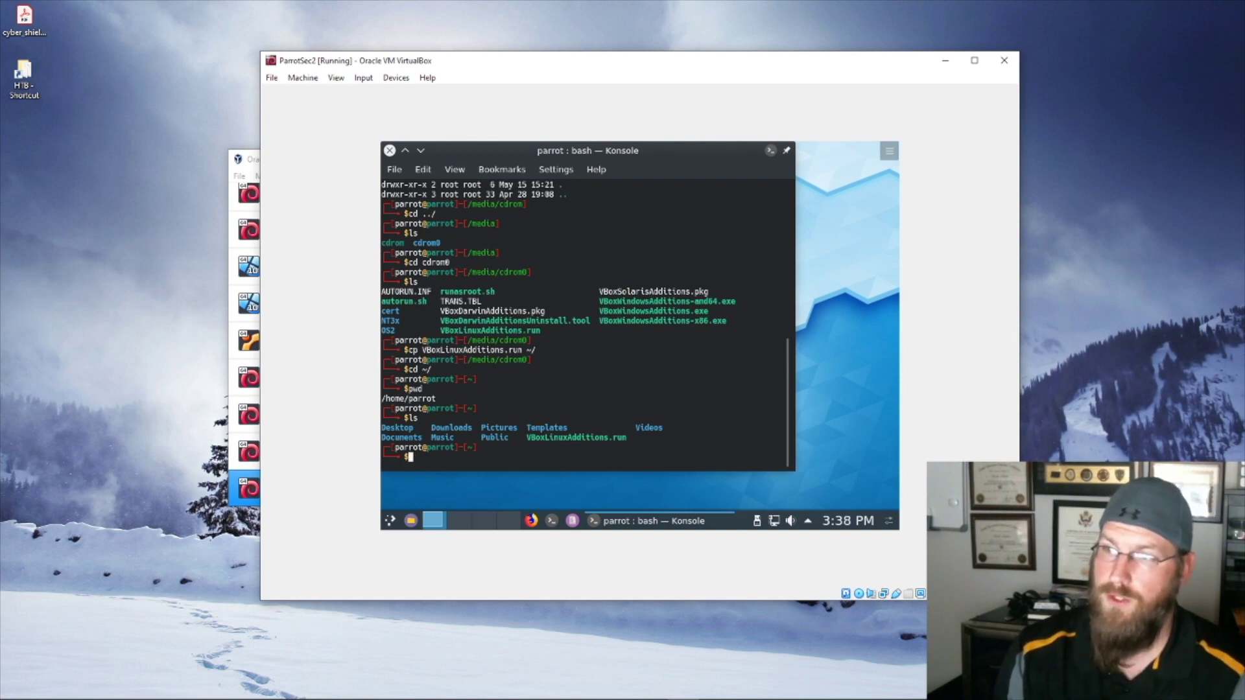
Try to run ./VBoxLinuxAdditions.run from the home directory without sudo
{"action": "type", "text": "./VBox"}
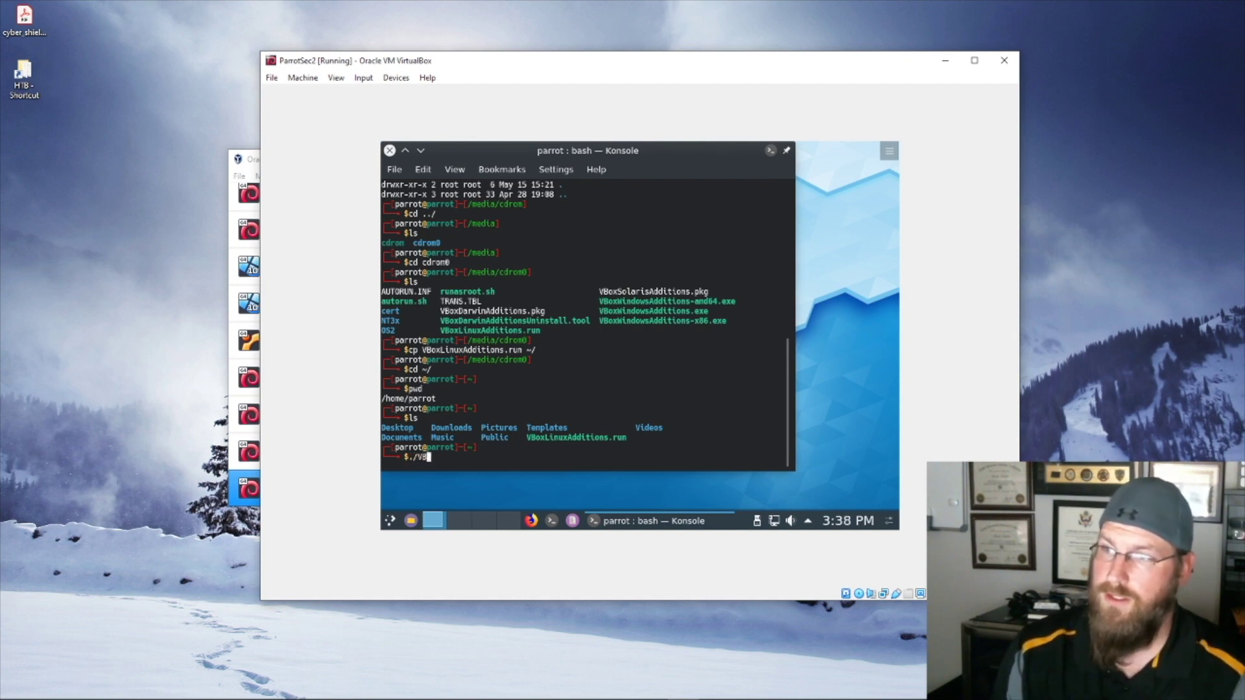
{"action": "key", "text": "Tab"}
{"action": "key", "text": "Return"}
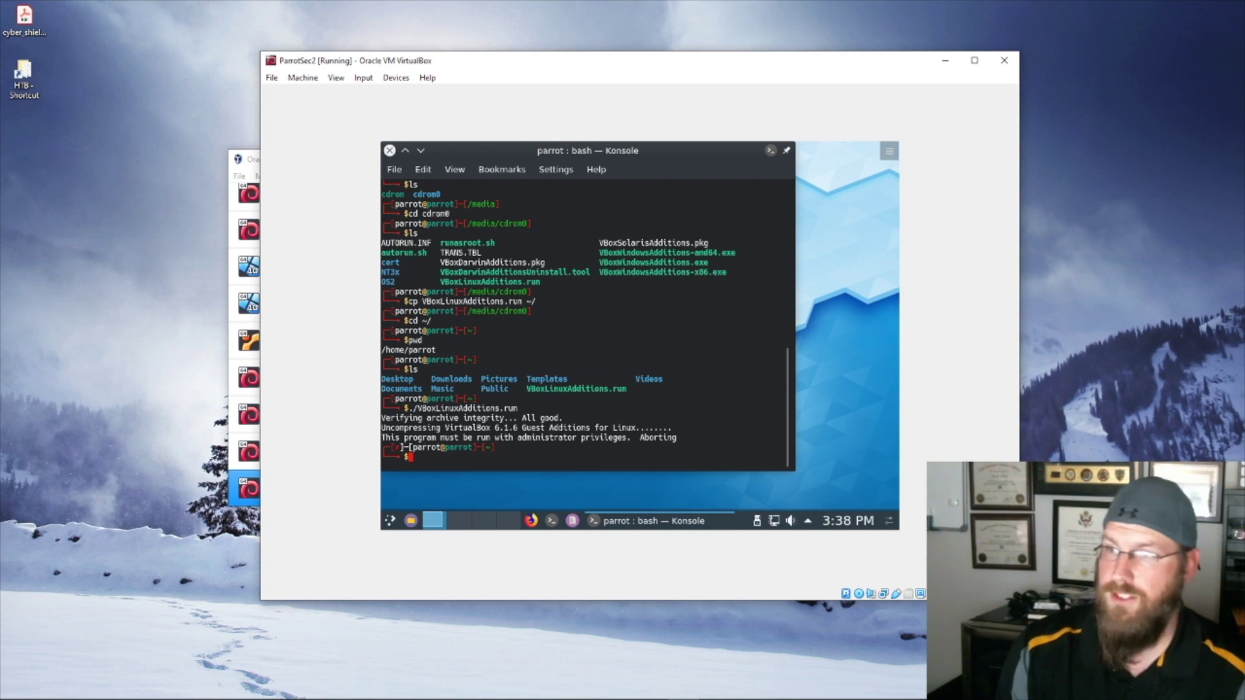
Run the Guest Additions installer with sudo ./VBoxLinuxAdditions.run, authenticating with the account password
{"action": "type", "text": "sudo ."}
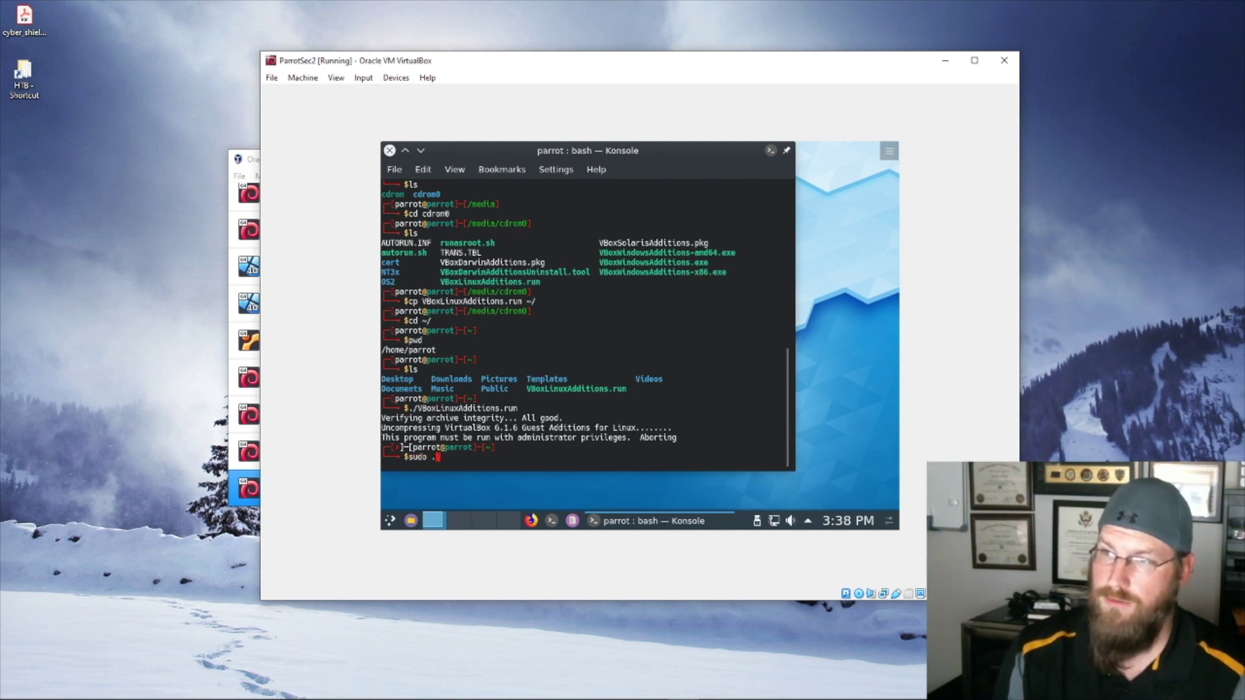
{"action": "type", "text": "/VB"}
{"action": "key", "text": "Tab"}
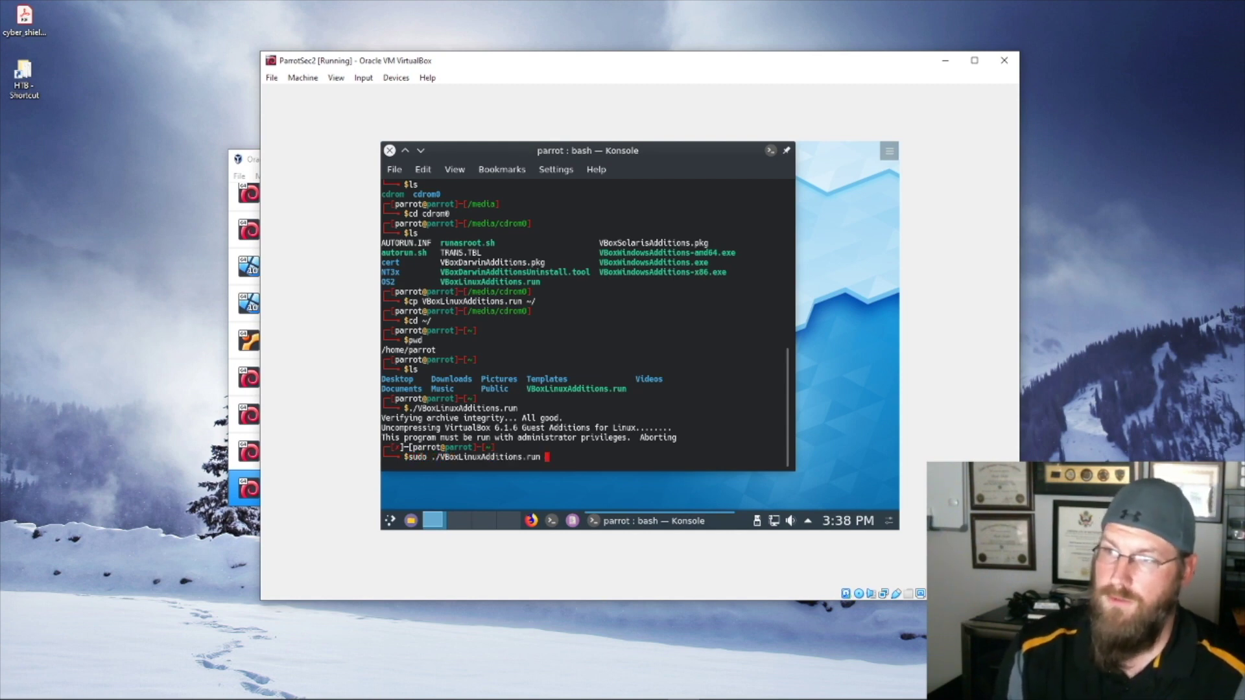
{"action": "key", "text": "Return"}
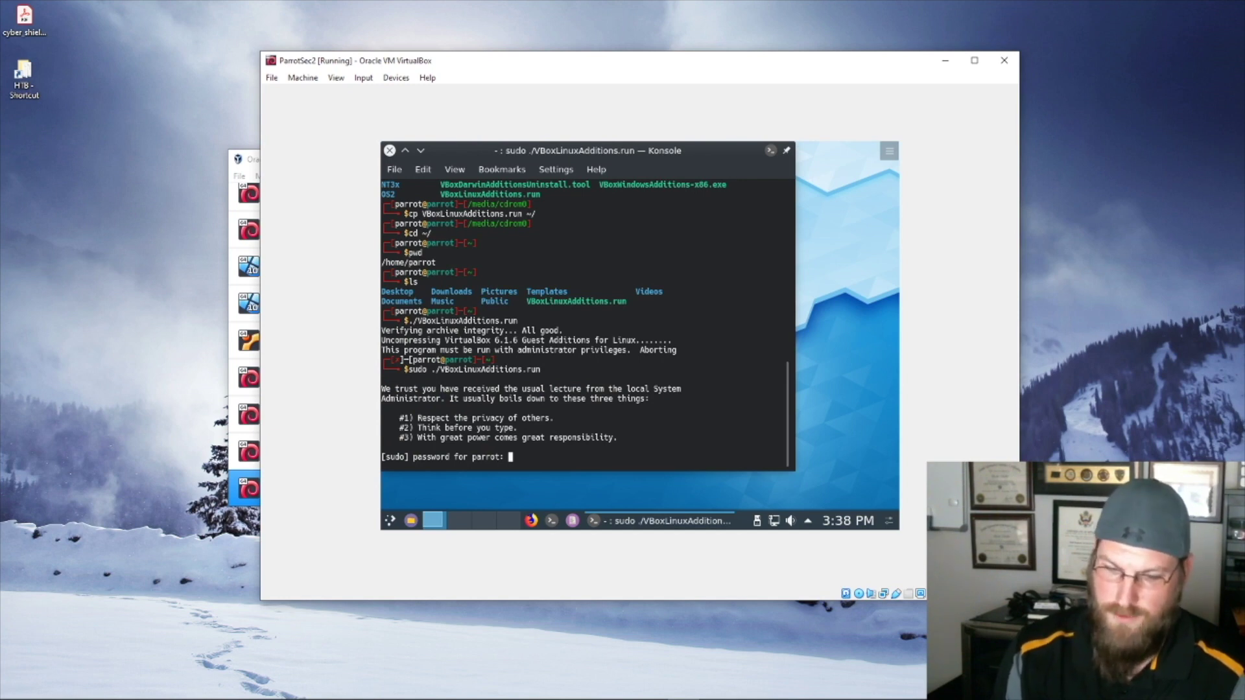
{"action": "key", "text": "Return"}
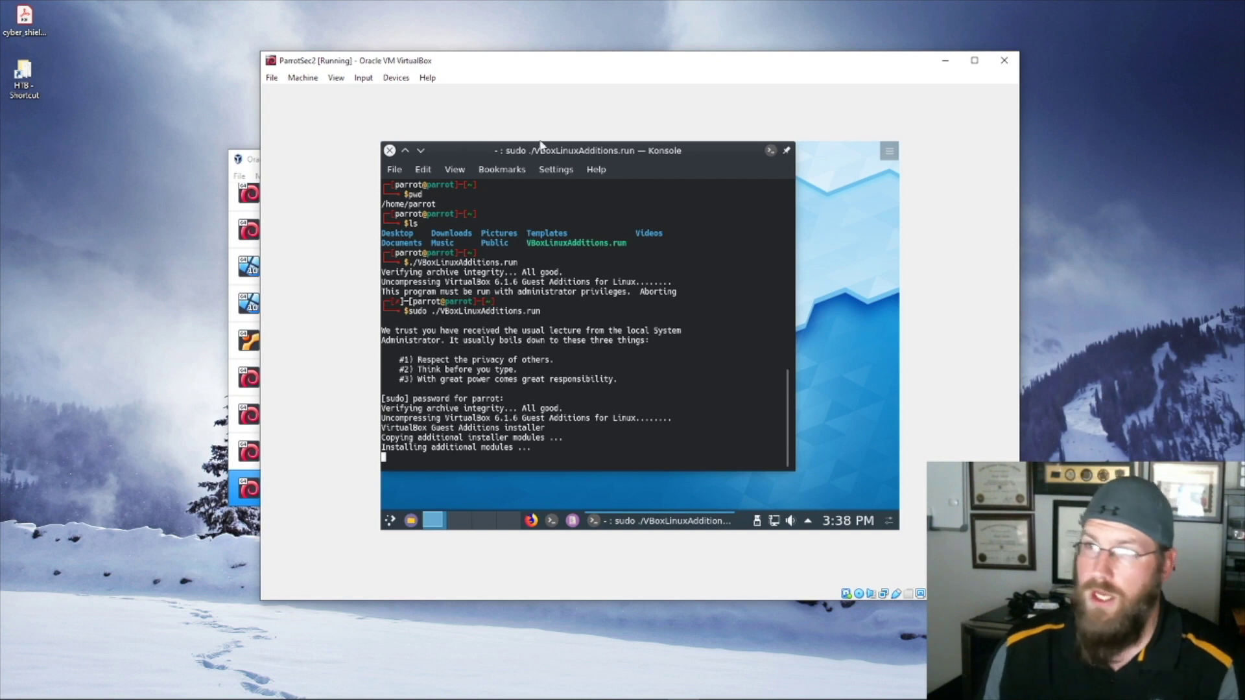
Examine the virtual machine's Shared Clipboard, Drag and Drop, and Shared Folders device options without changing them
{"action": "left_click", "coordinate": [365, 78]}
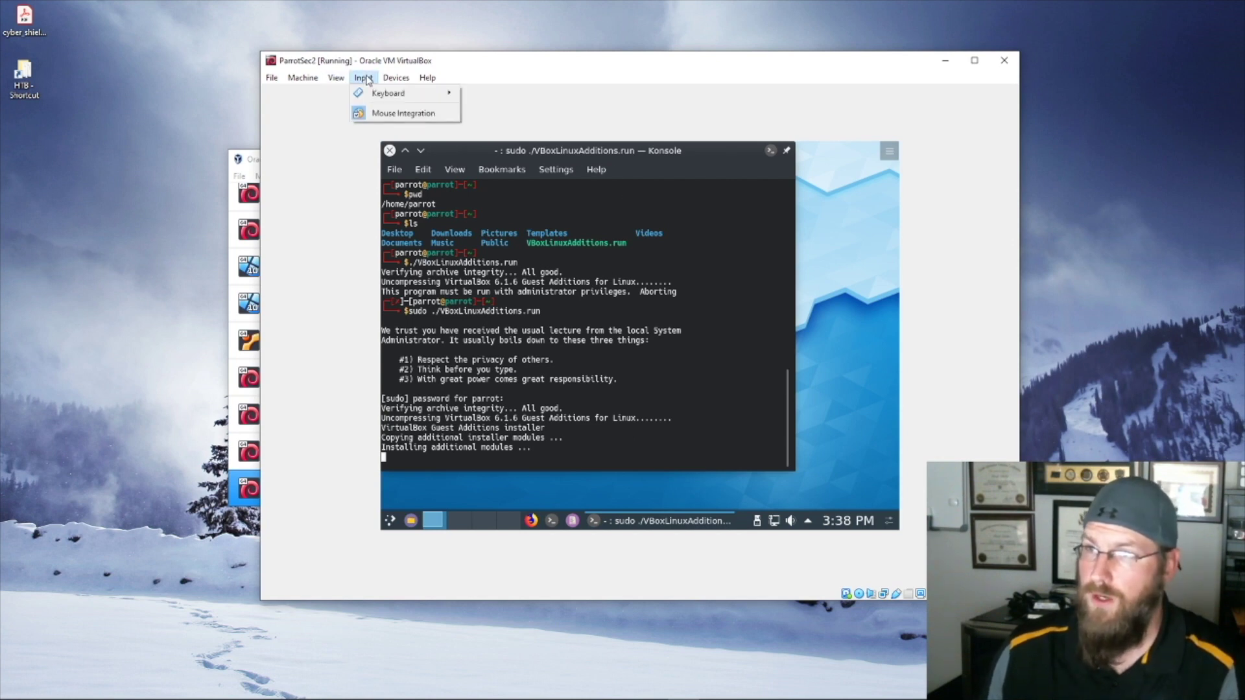
{"action": "mouse_move", "coordinate": [398, 79]}
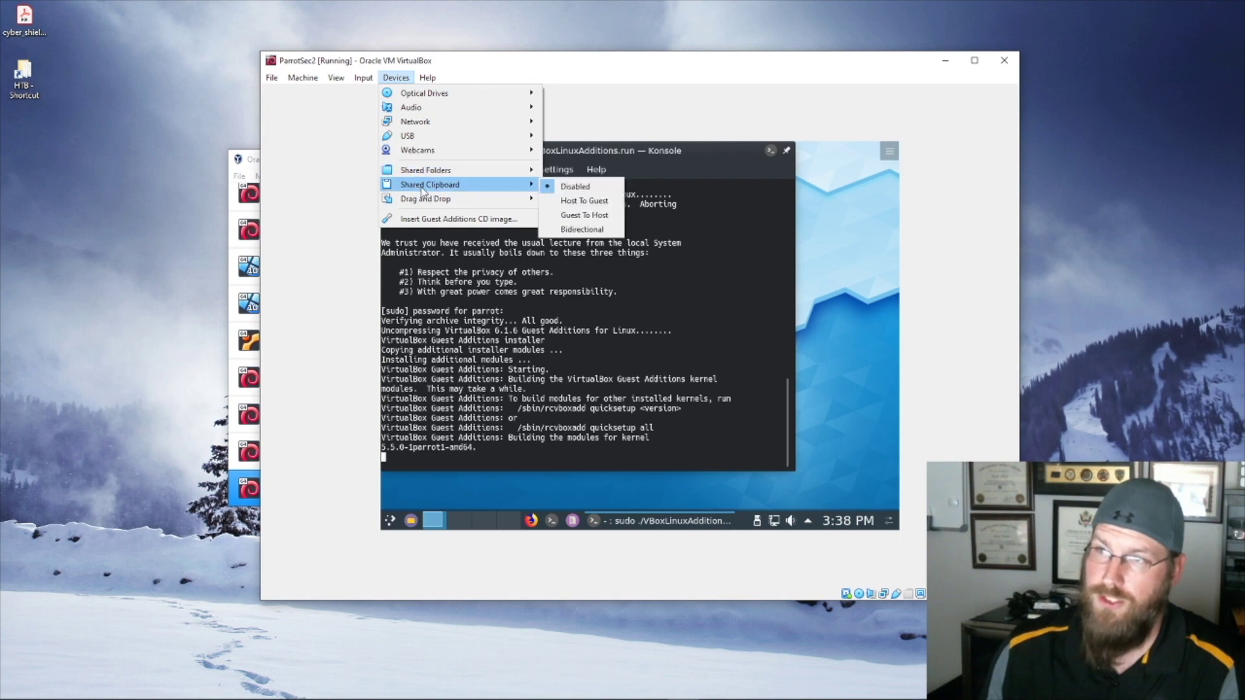
{"action": "mouse_move", "coordinate": [424, 200]}
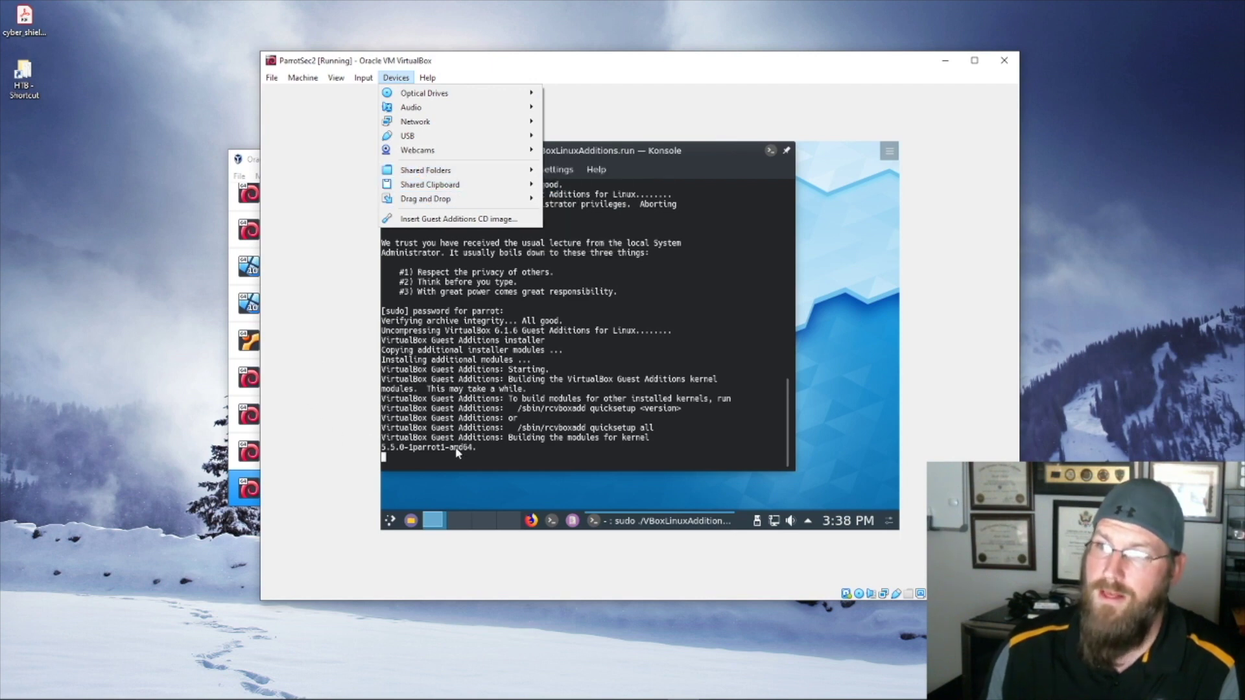
{"action": "mouse_move", "coordinate": [426, 176]}
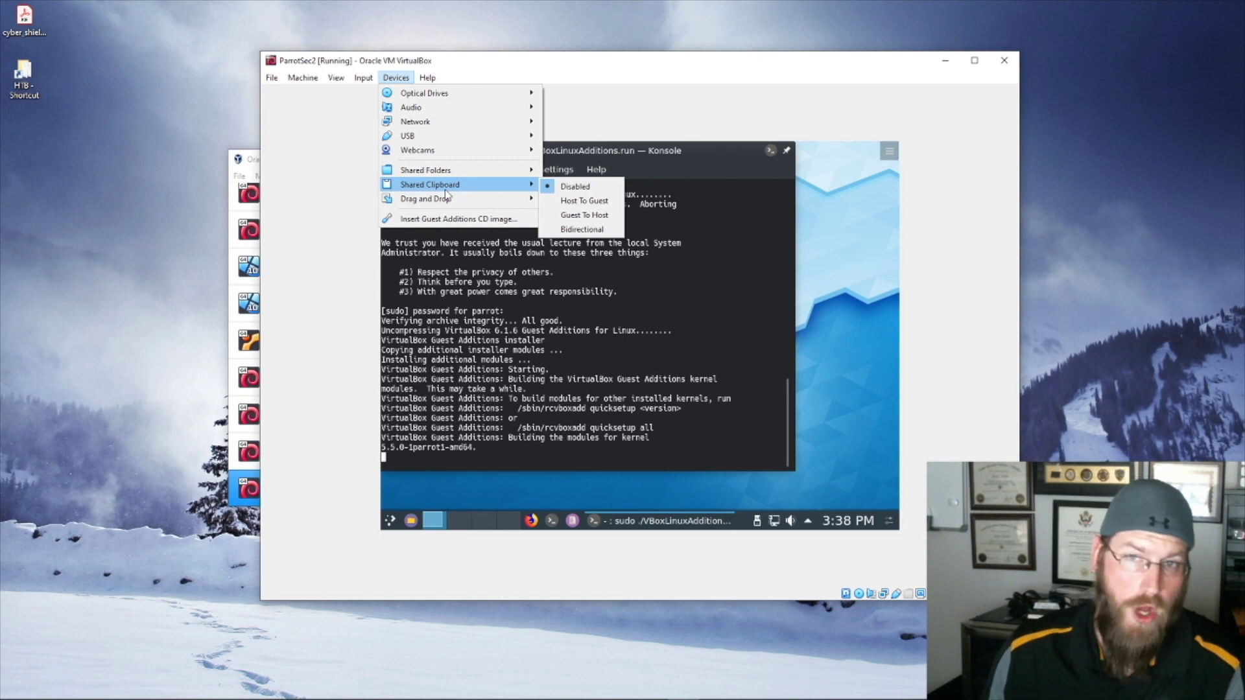
{"action": "left_click", "coordinate": [519, 457]}
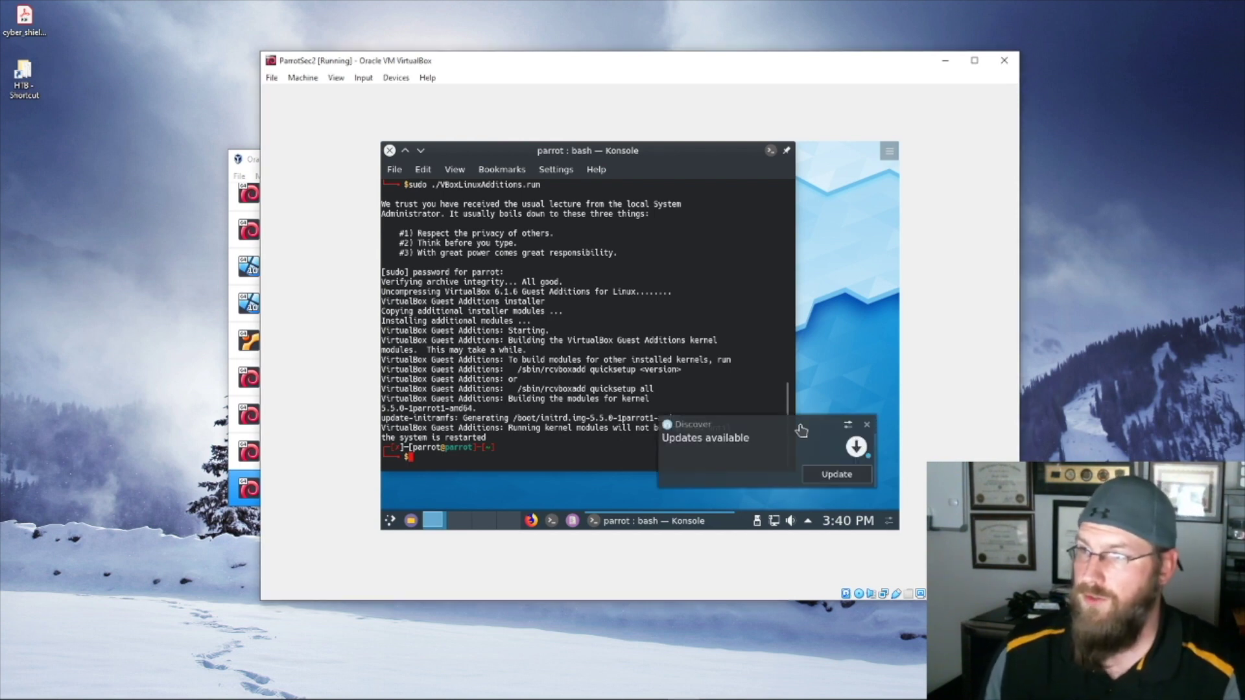
Dismiss the available updates notification and restart the virtual machine with shutdown -r now
{"action": "left_click", "coordinate": [866, 427]}
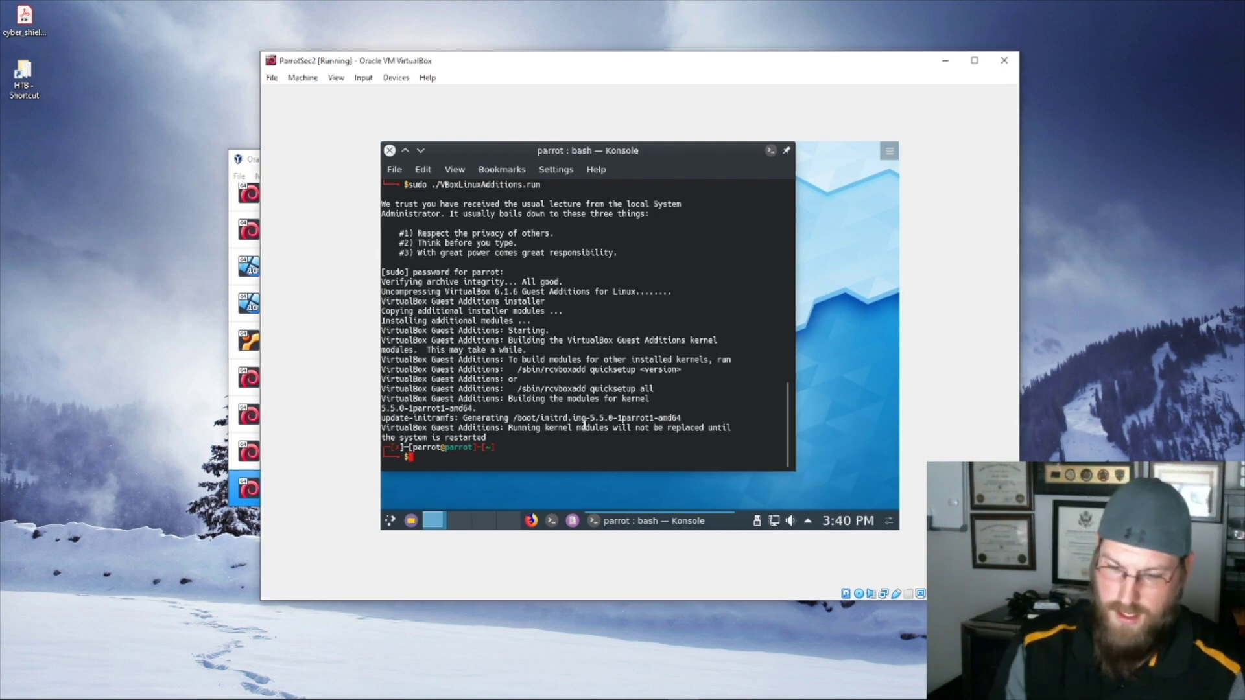
{"action": "type", "text": "shutdown -r now"}
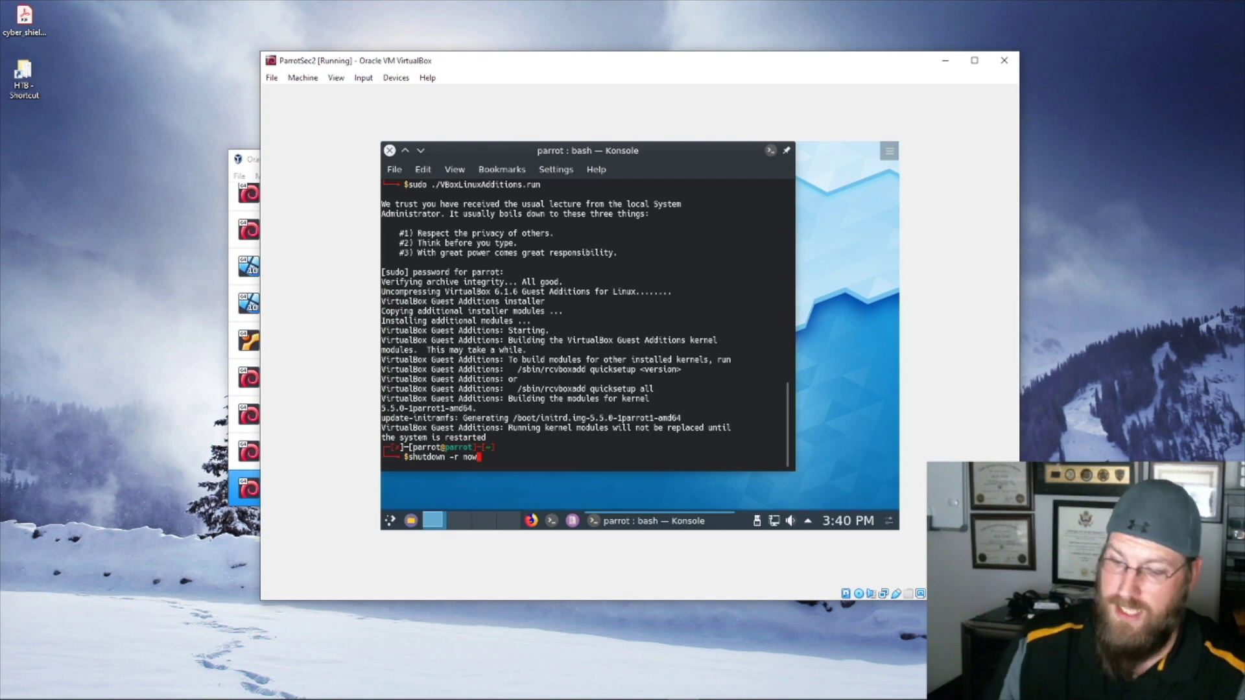
{"action": "key", "text": "Return"}
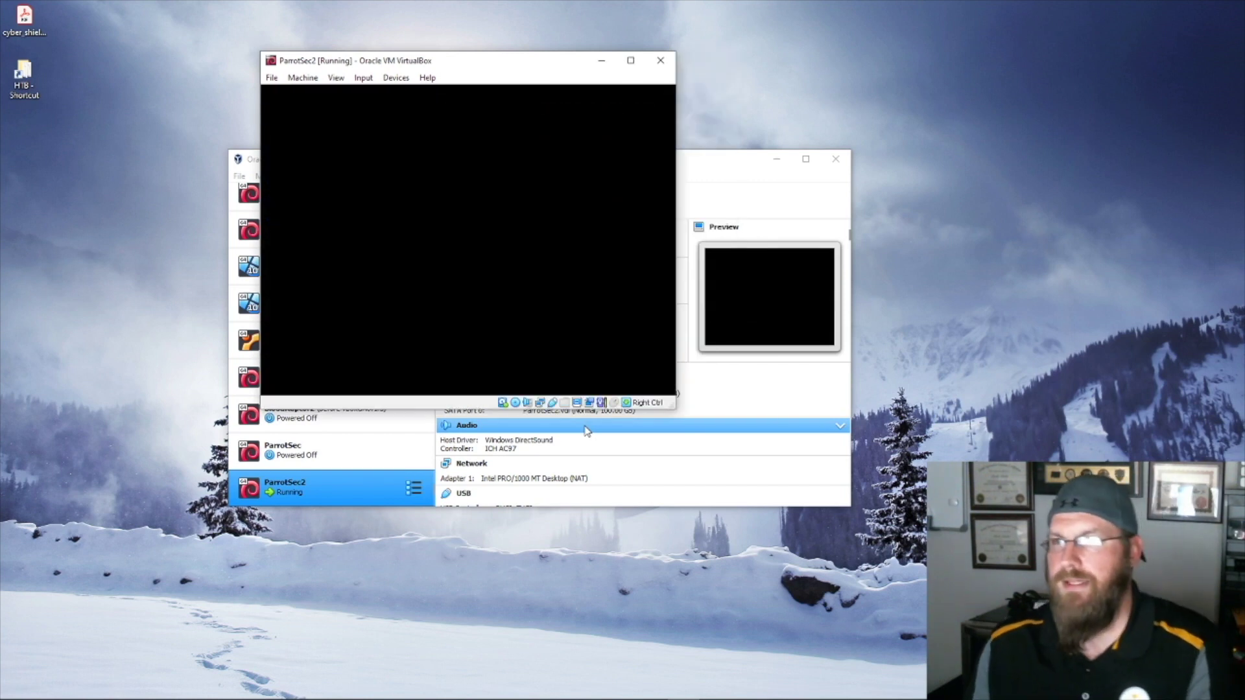
Log back in to the desktop with the account password and dismiss the network connection and available updates notifications
{"action": "key", "text": "Return"}
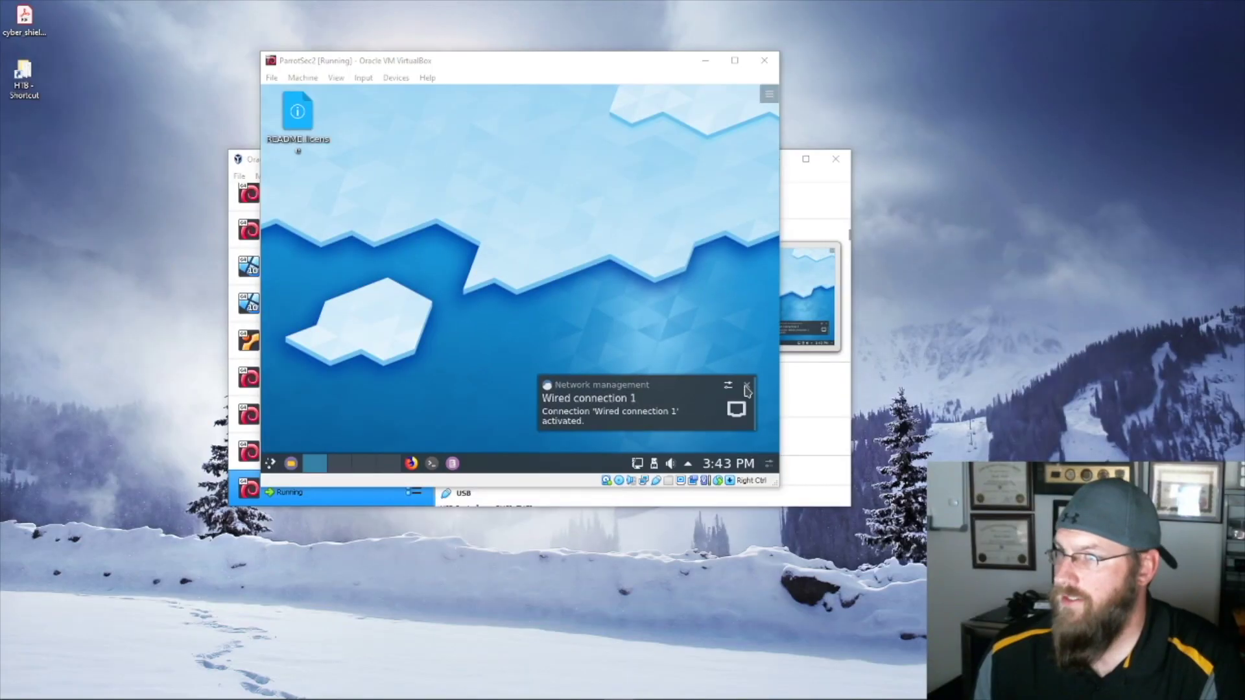
{"action": "left_click", "coordinate": [746, 387]}
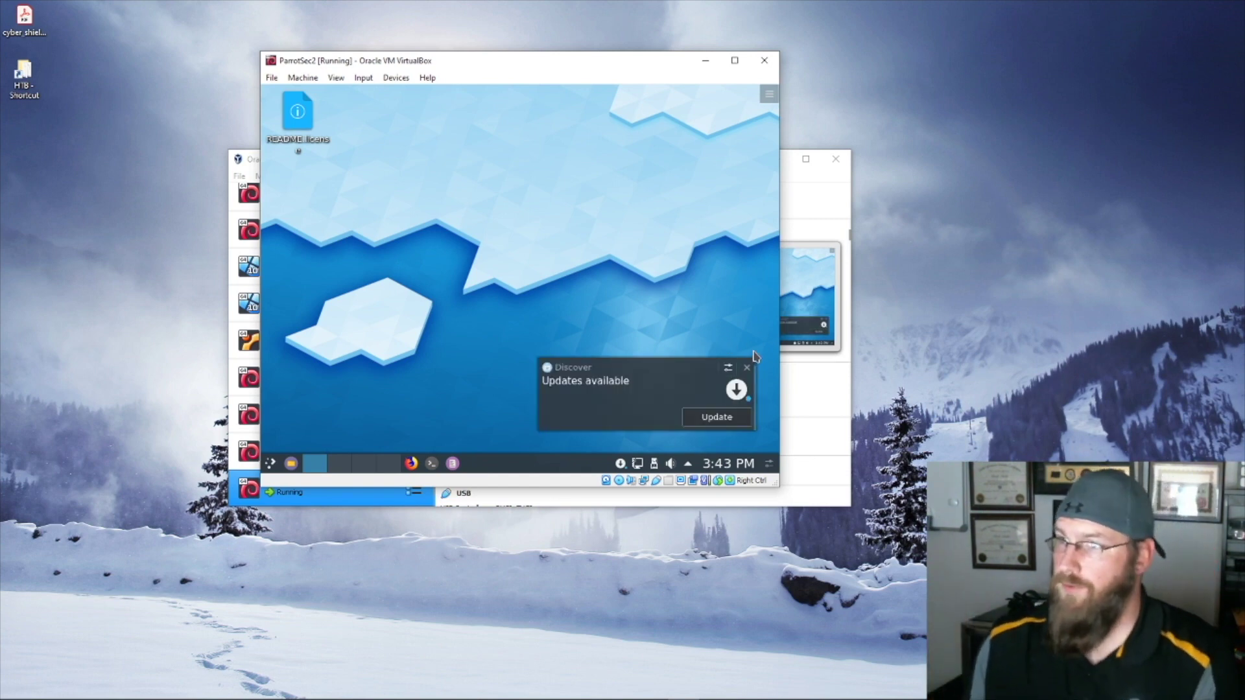
{"action": "left_click", "coordinate": [747, 367]}
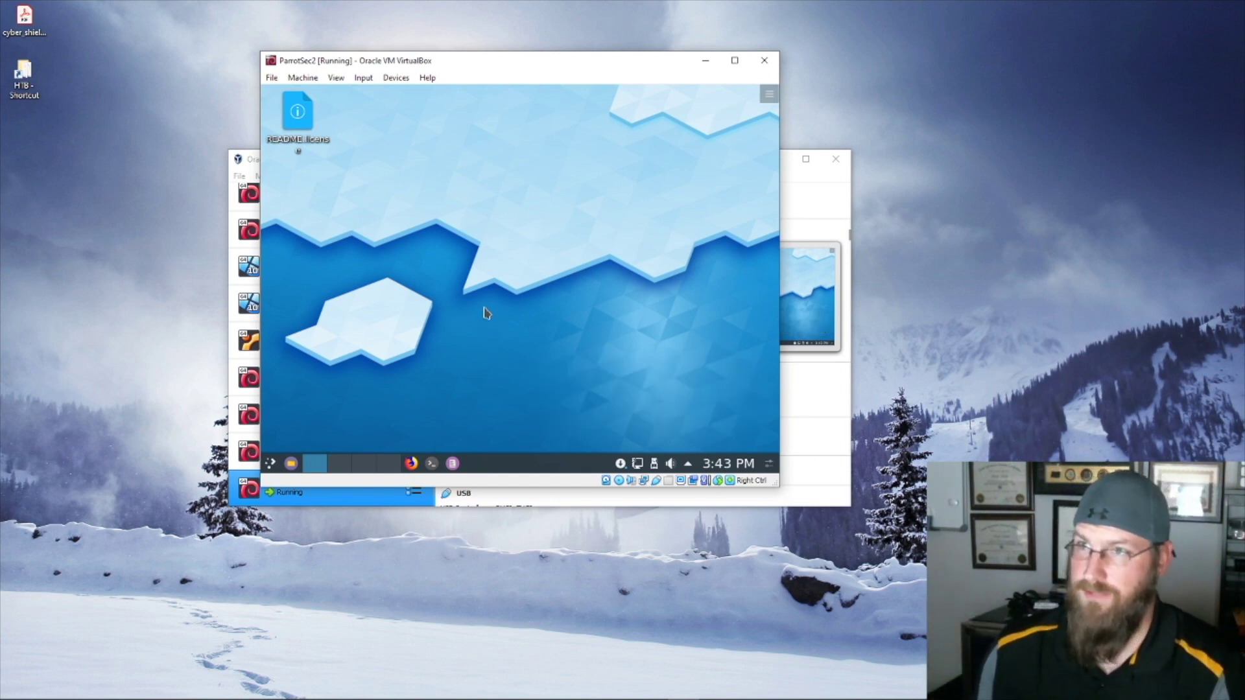
Switch the ParrotSec2 virtual machine to full-screen mode and dismiss the guest desktop's context menu
{"action": "left_click", "coordinate": [333, 79]}
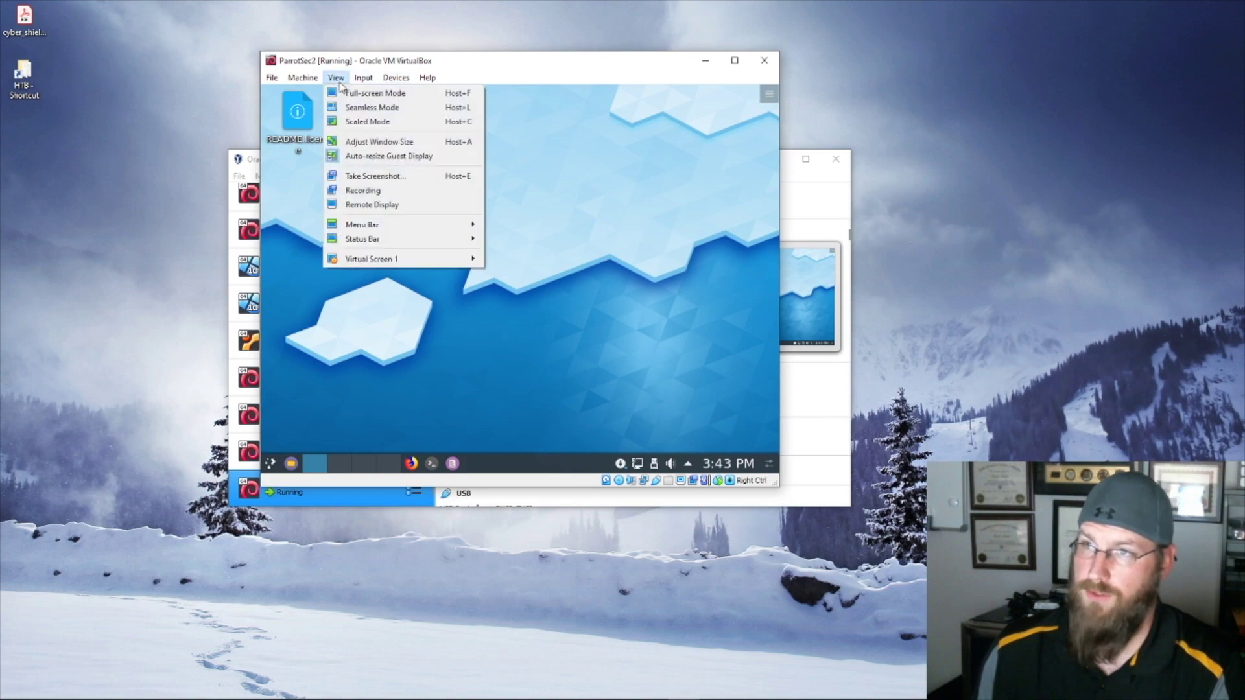
{"action": "left_click", "coordinate": [347, 92]}
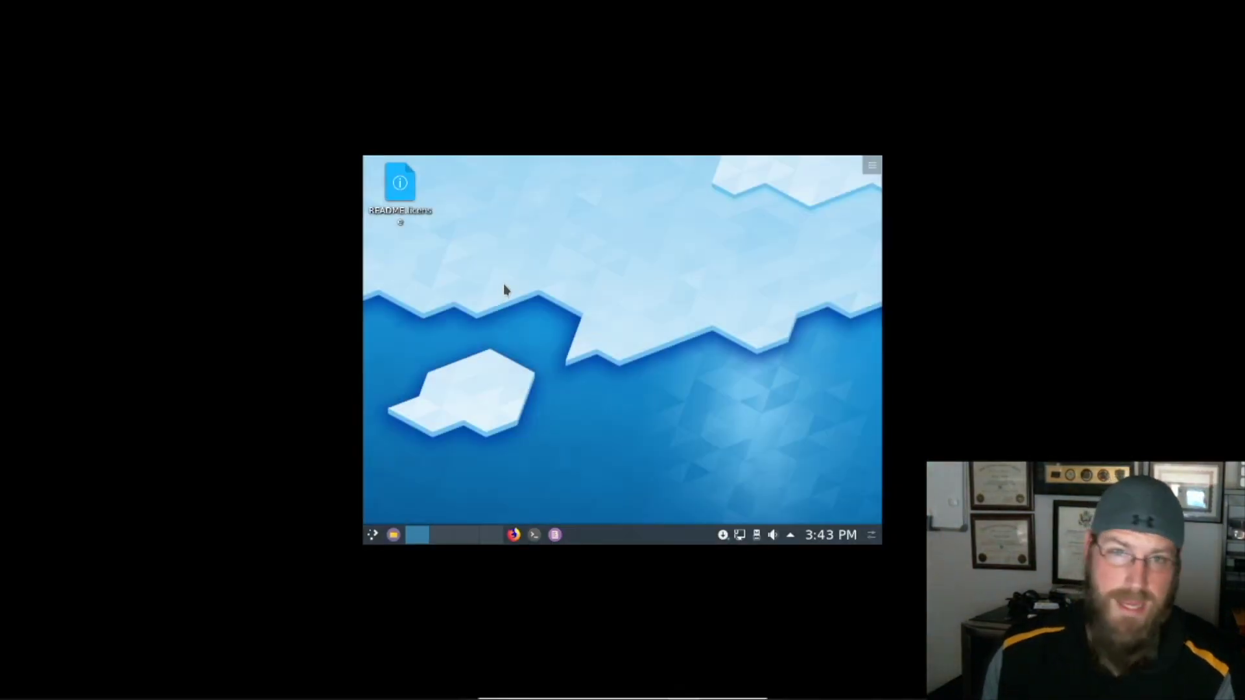
{"action": "right_click", "coordinate": [536, 299]}
{"action": "left_click", "coordinate": [466, 339]}
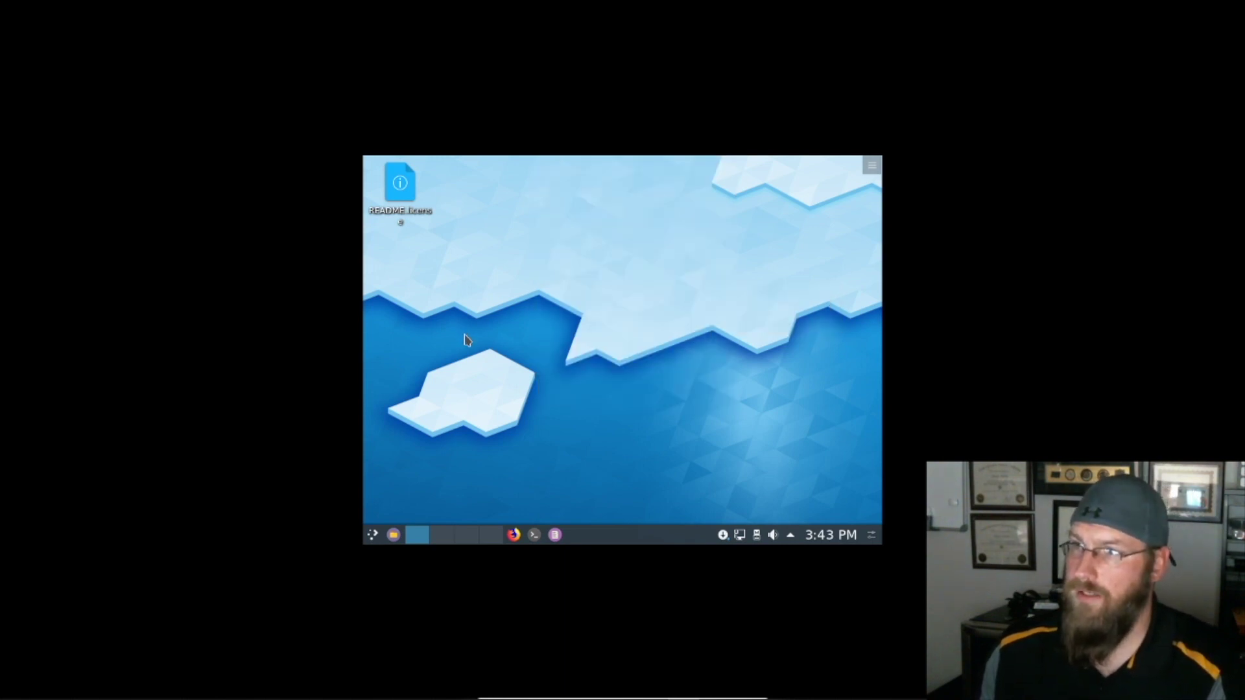
Search the guest's application launcher for settings and open the Display and Monitor configuration in System Settings
{"action": "left_click", "coordinate": [373, 534]}
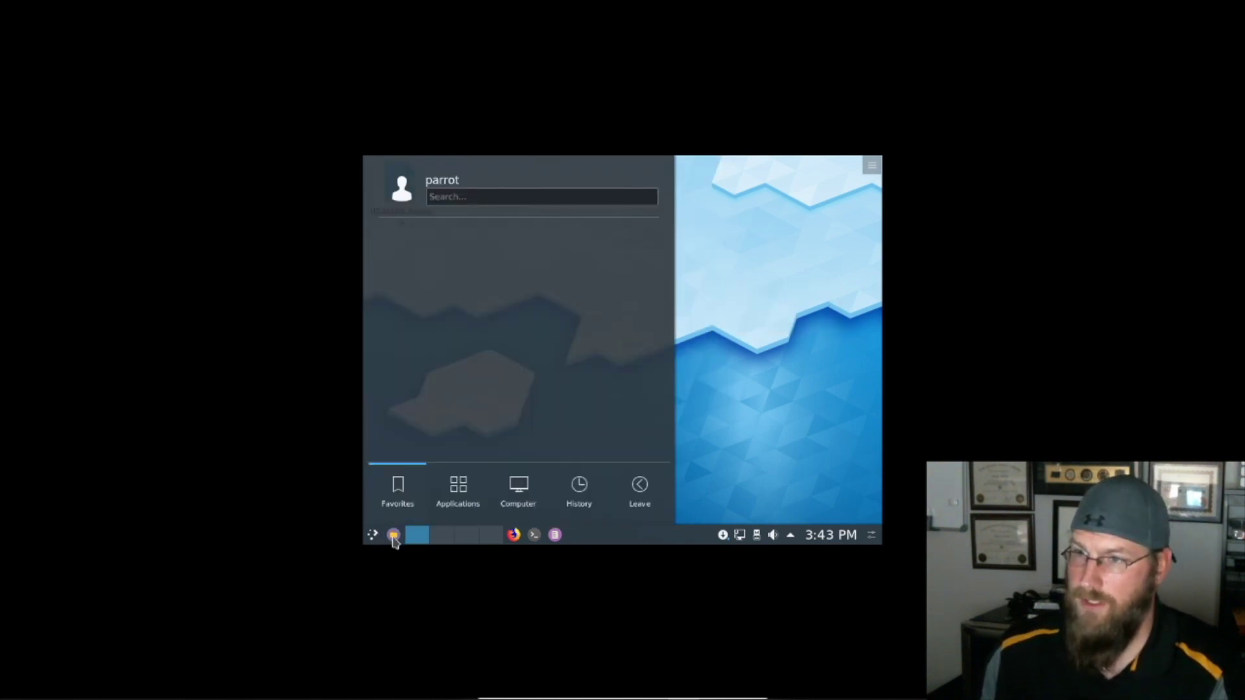
{"action": "type", "text": "settings"}
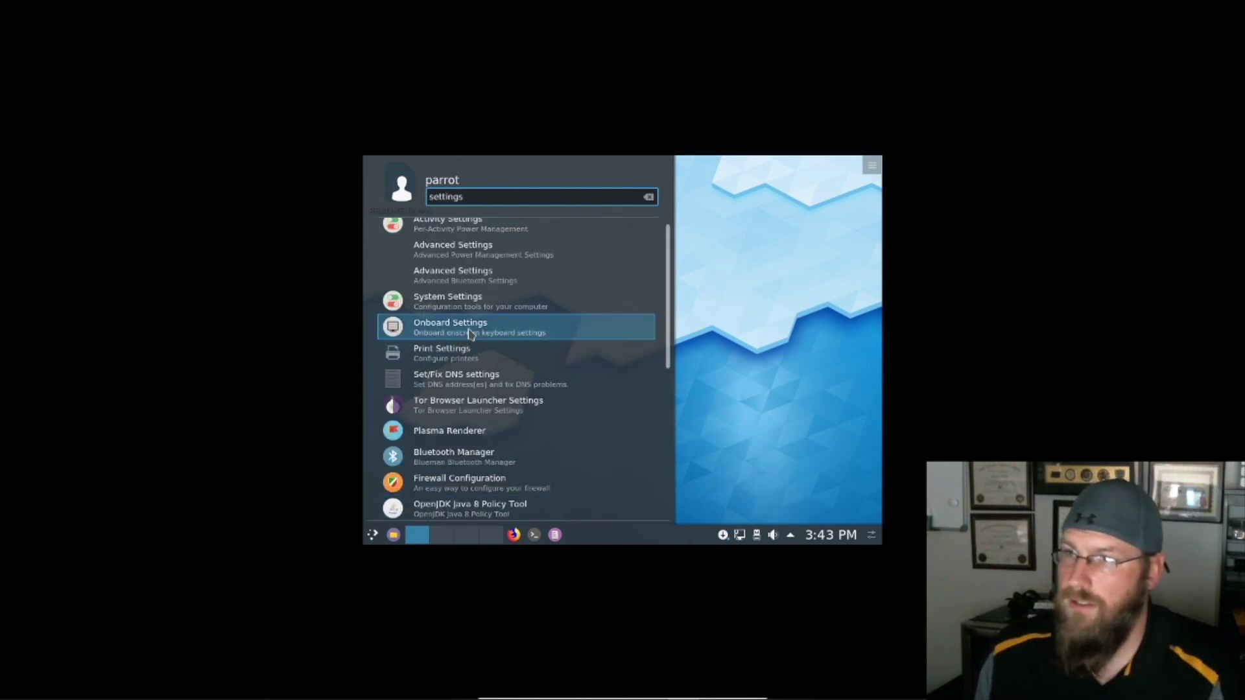
{"action": "left_click", "coordinate": [493, 317]}
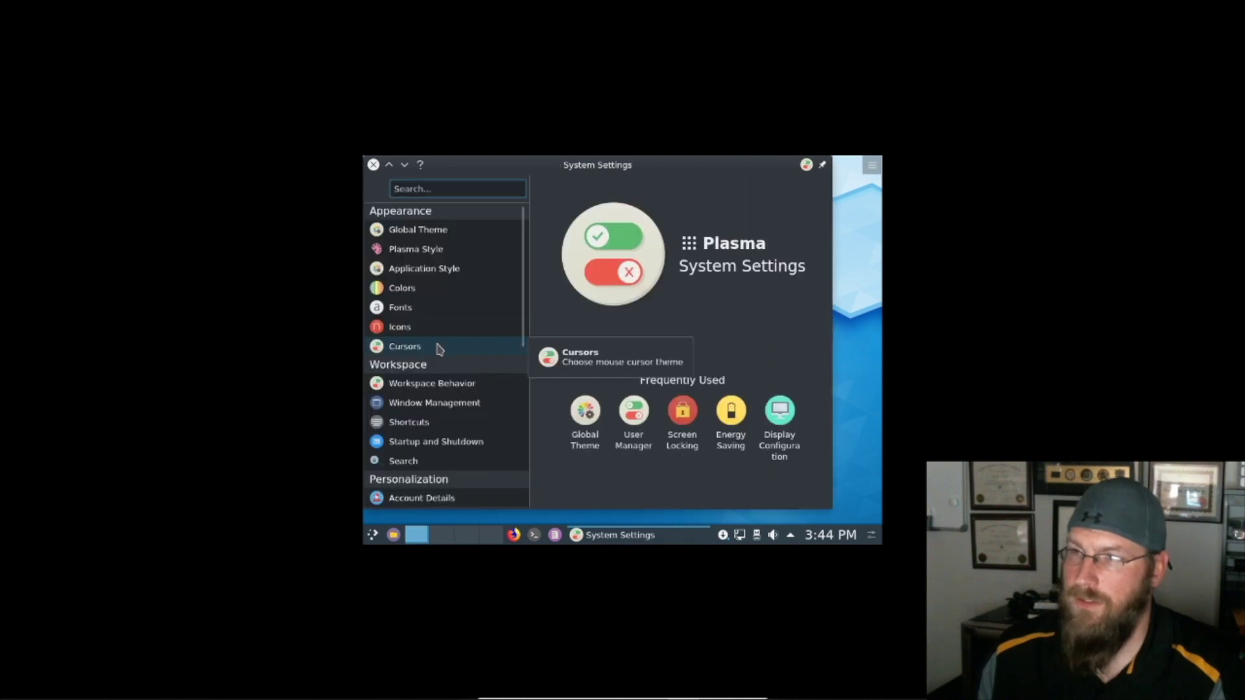
{"action": "scroll", "coordinate": [438, 446], "scroll_direction": "down", "scroll_amount": 5}
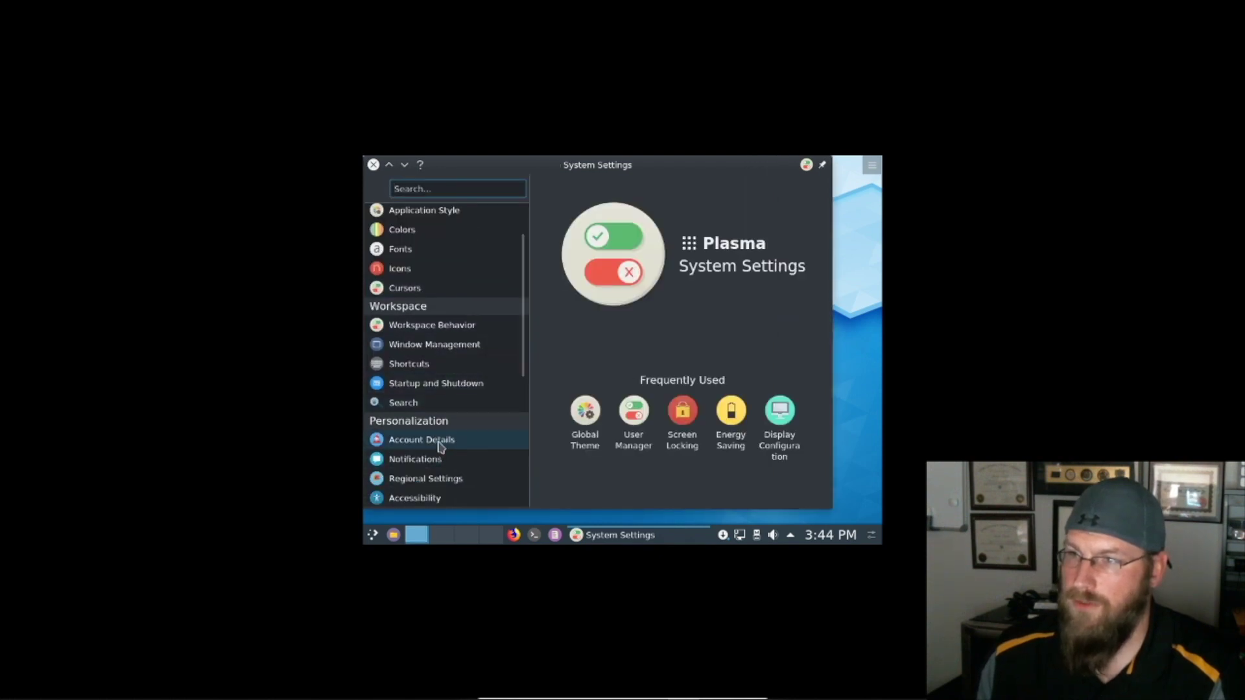
{"action": "left_click", "coordinate": [440, 418]}
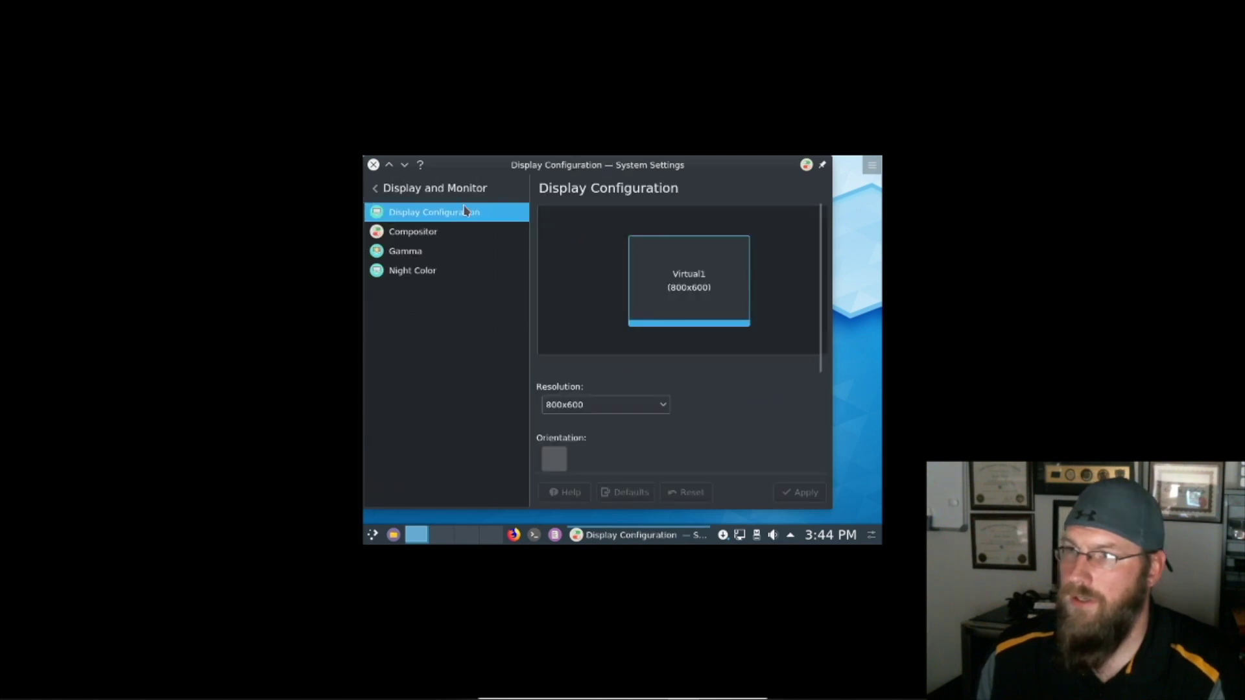
Try to apply a 1920x1080 resolution to the Virtual1 display, and close System Settings
{"action": "left_click", "coordinate": [641, 406]}
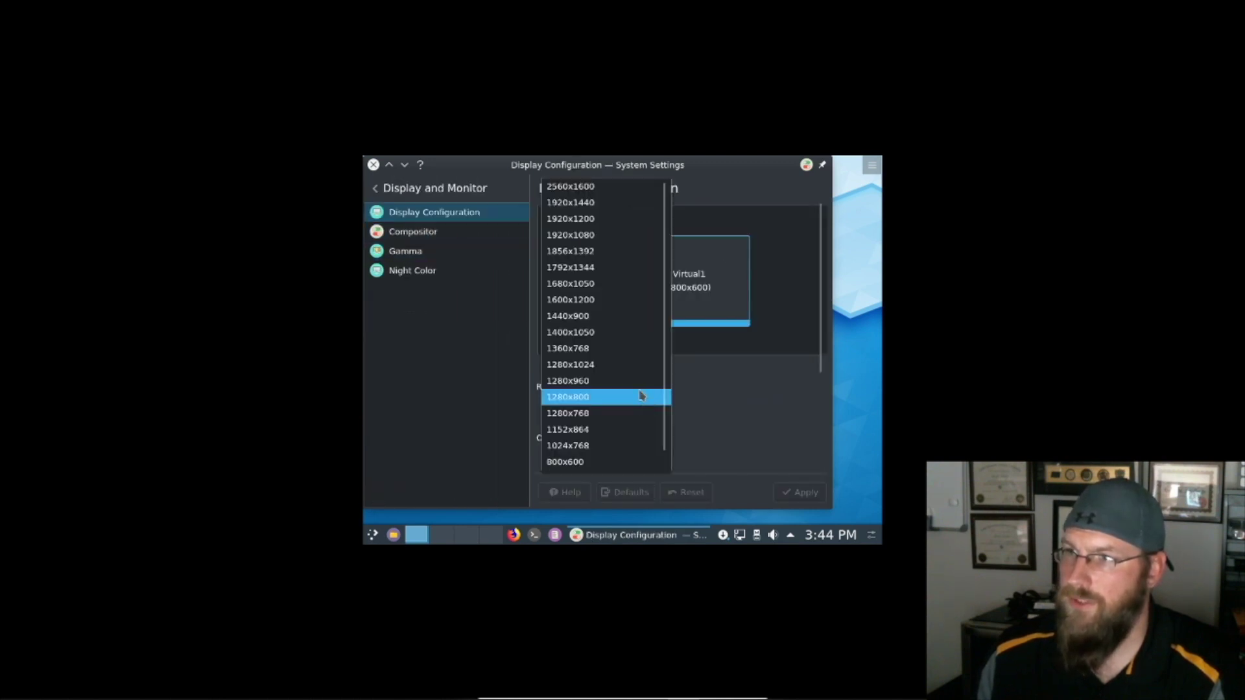
{"action": "left_click", "coordinate": [607, 235]}
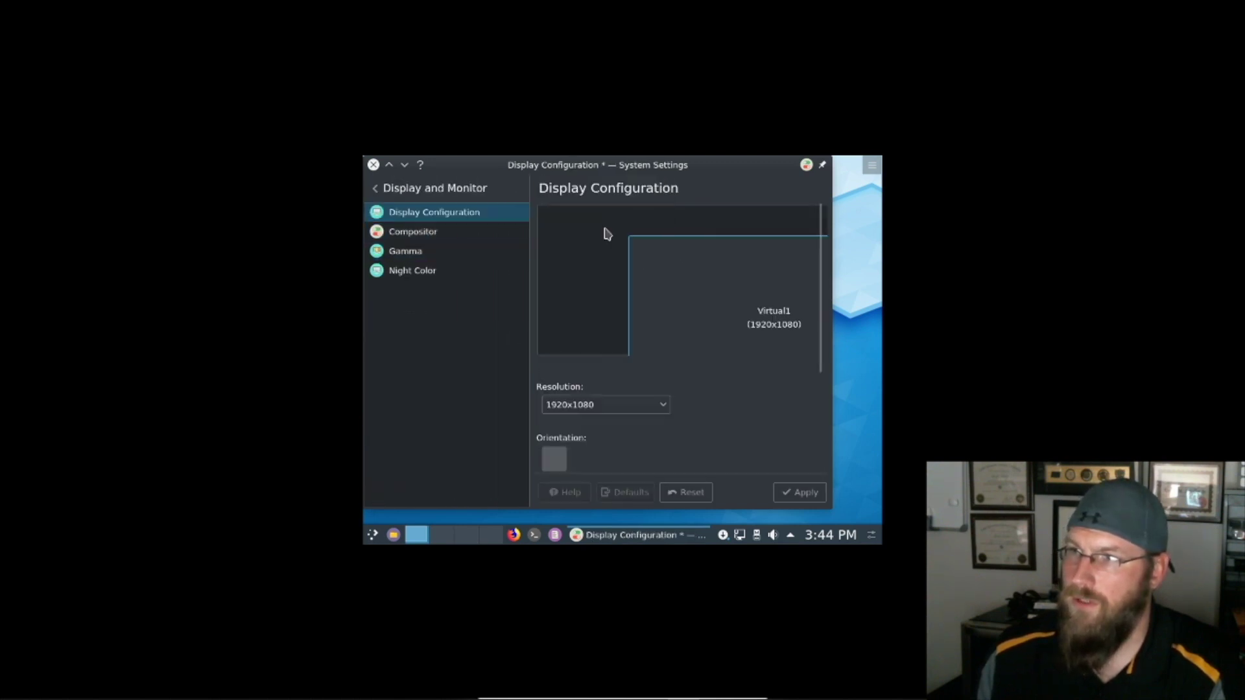
{"action": "left_click", "coordinate": [801, 492]}
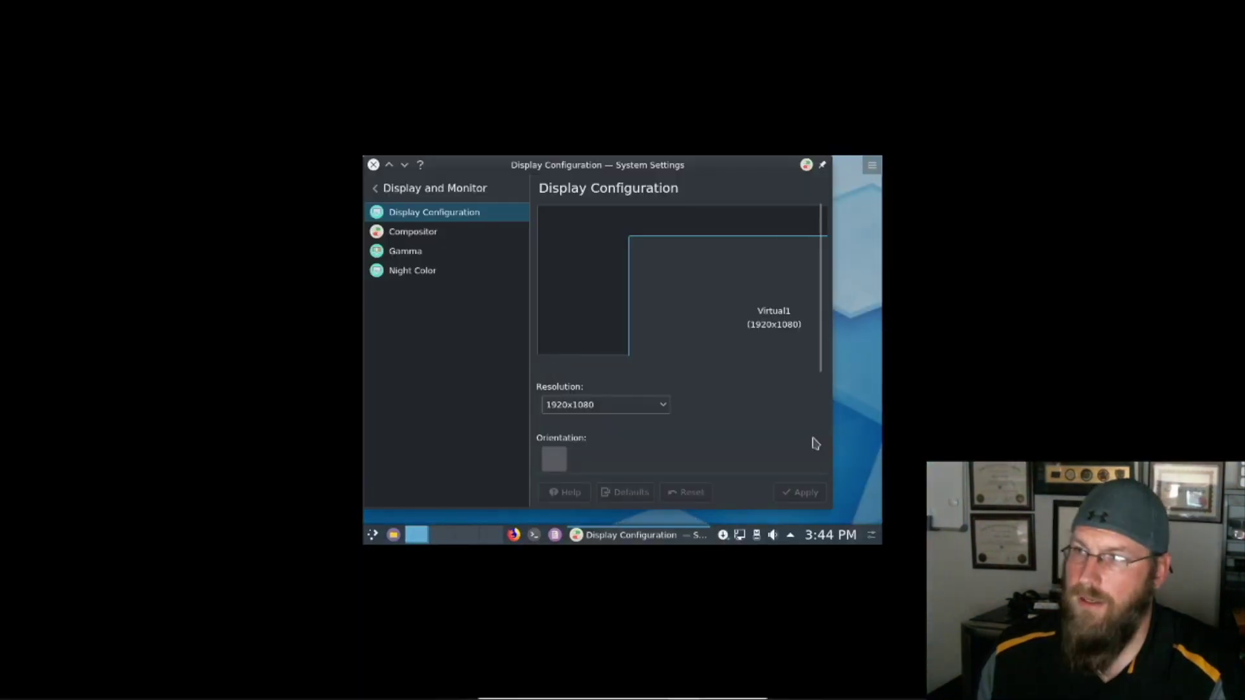
{"action": "left_click", "coordinate": [374, 165]}
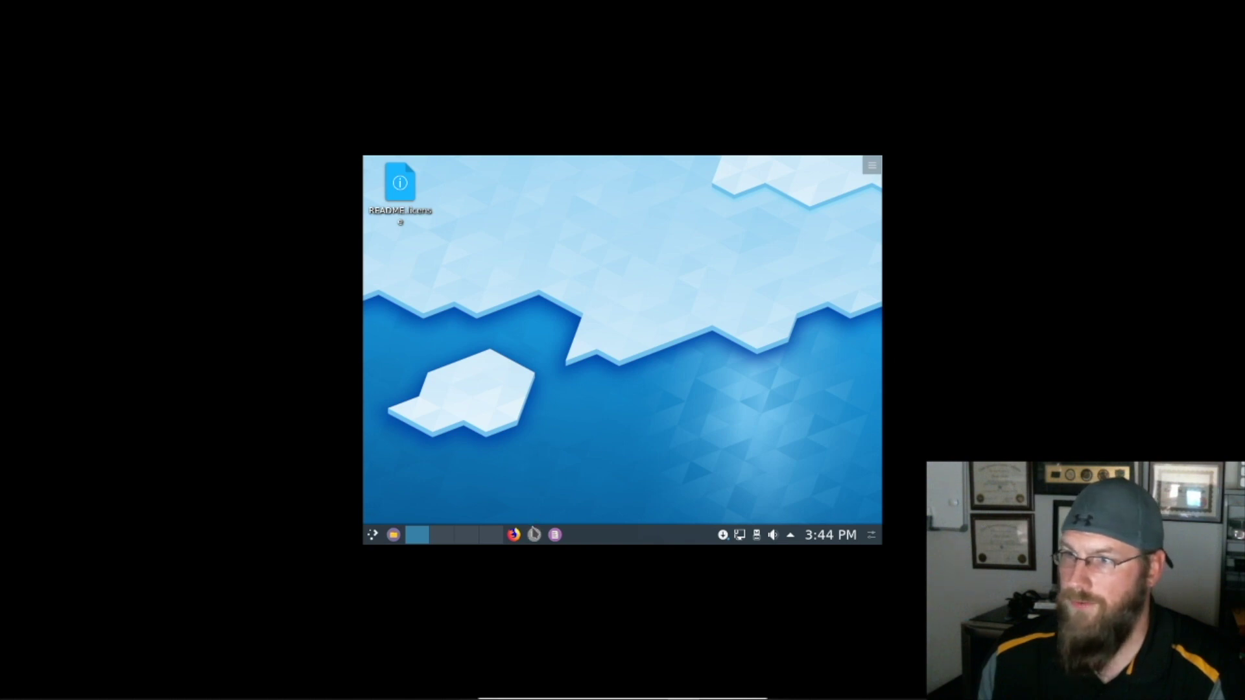
Shut down the virtual machine from a terminal and change ParrotSec2's graphics controller to VBoxSVGA in its display settings
{"action": "left_click", "coordinate": [534, 535]}
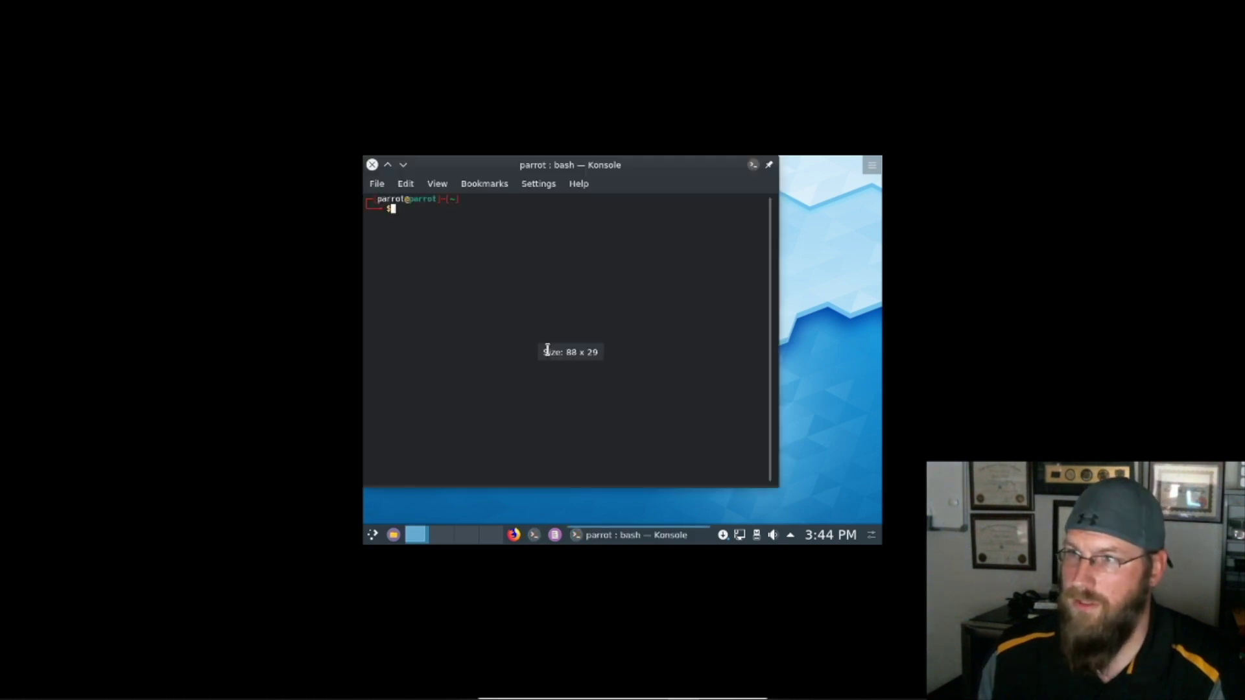
{"action": "type", "text": "shut"}
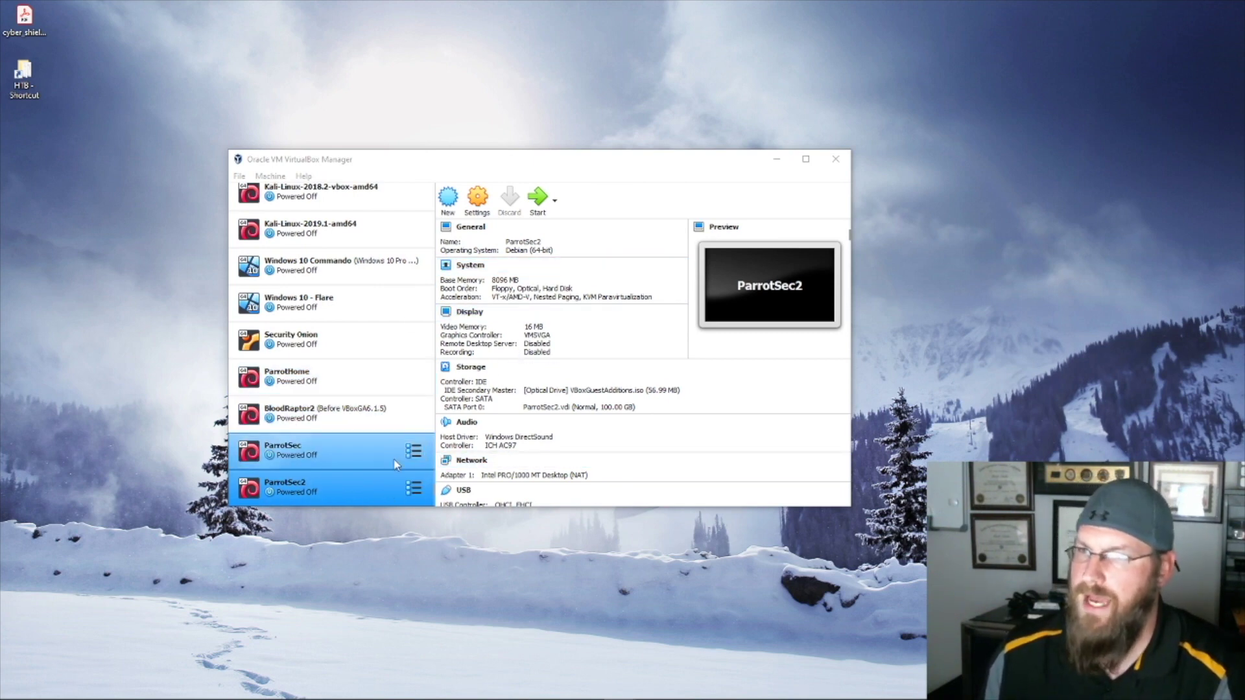
{"action": "left_click", "coordinate": [478, 200]}
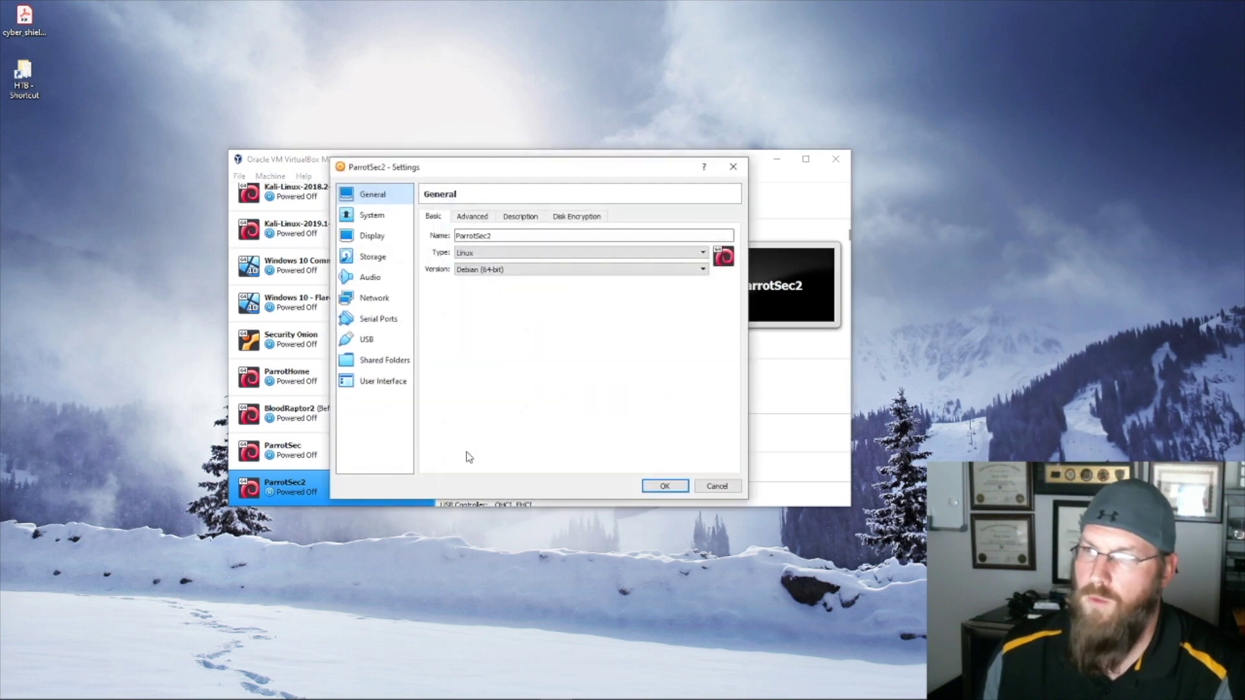
{"action": "left_click", "coordinate": [374, 236]}
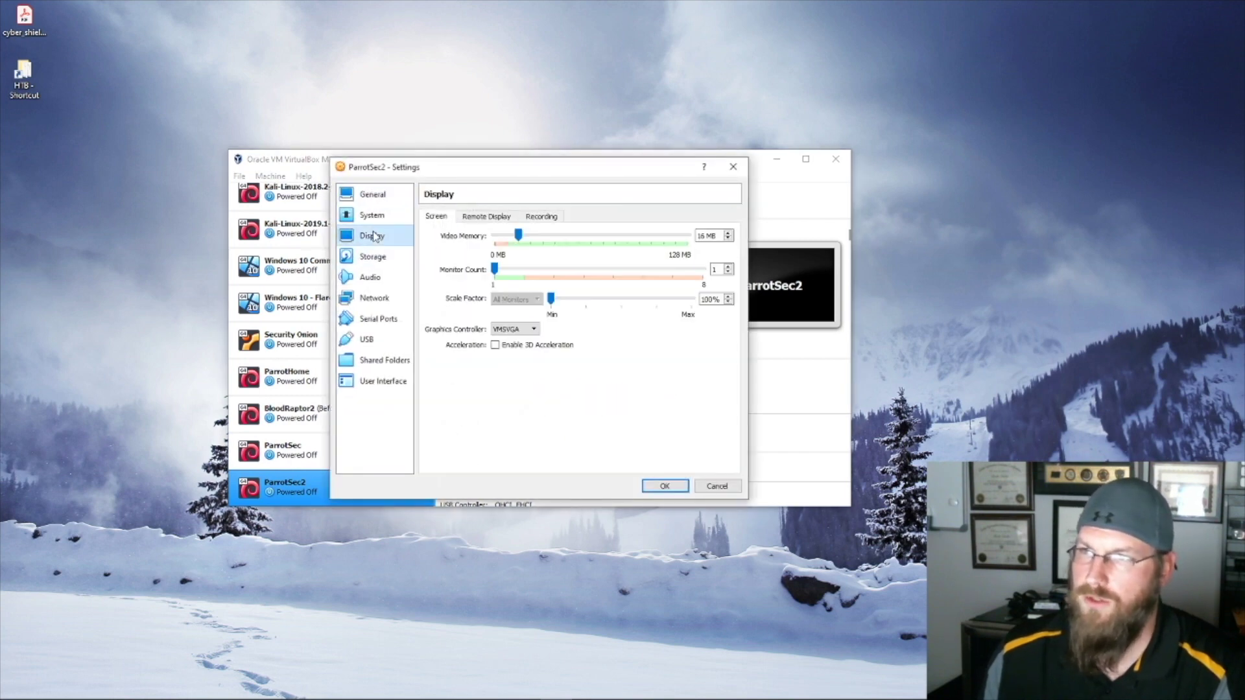
{"action": "left_click", "coordinate": [529, 330]}
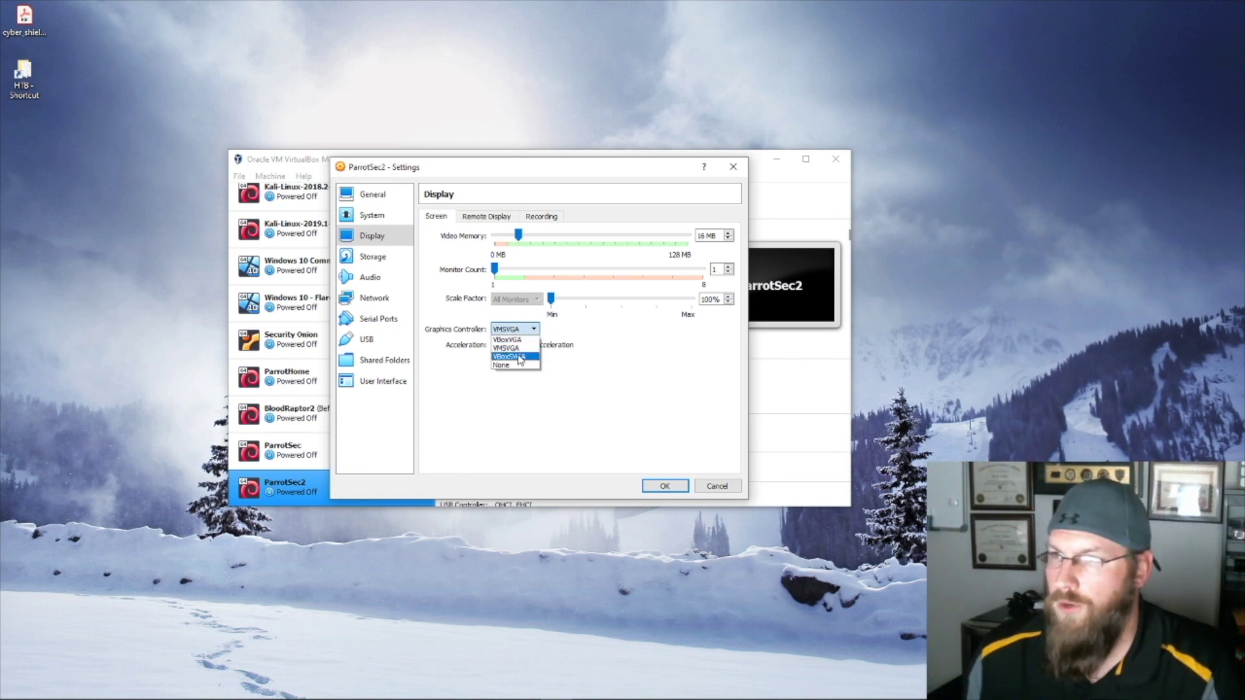
{"action": "left_click", "coordinate": [512, 357]}
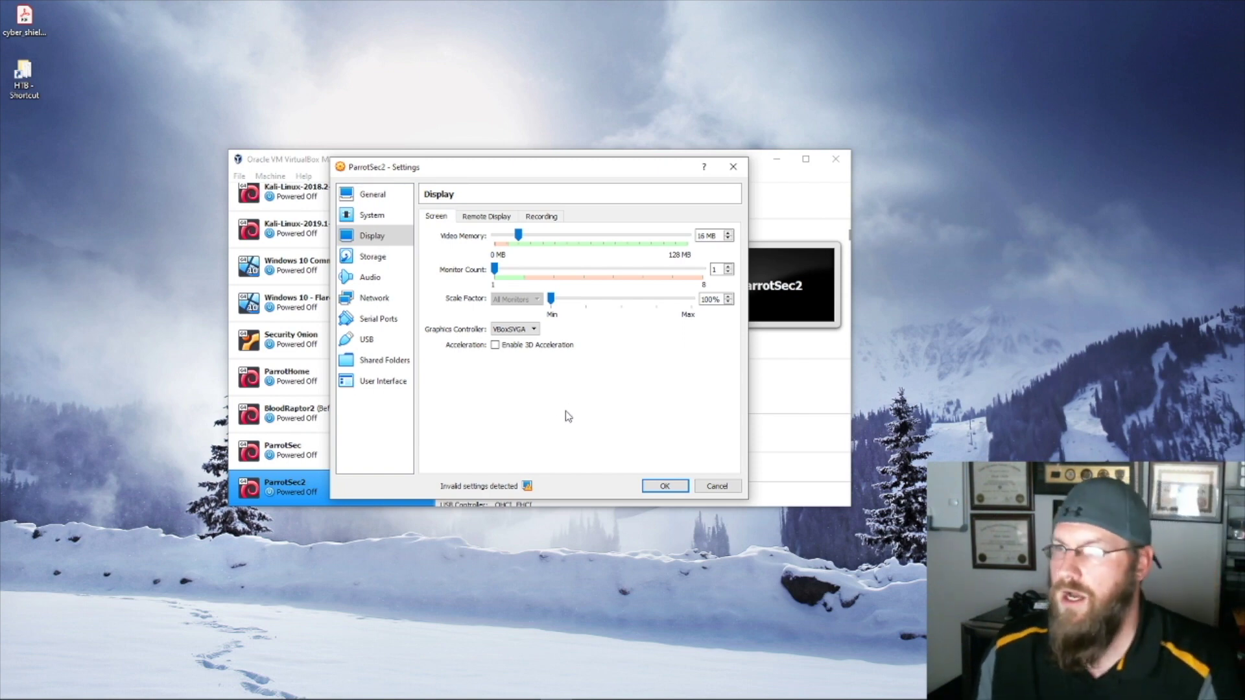
{"action": "left_click", "coordinate": [666, 490]}
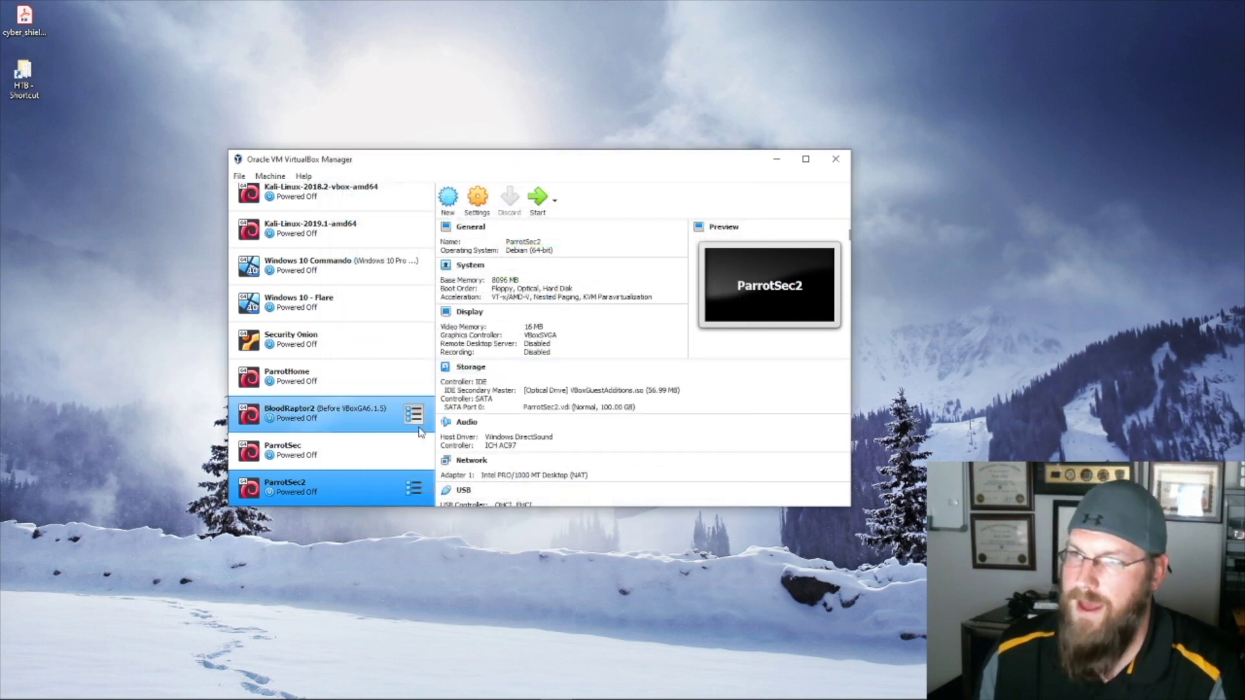
Start the ParrotSec2 virtual machine, dismiss the keyboard capture notice, and boot the Parrot GNU/Linux entry
{"action": "left_click", "coordinate": [535, 198]}
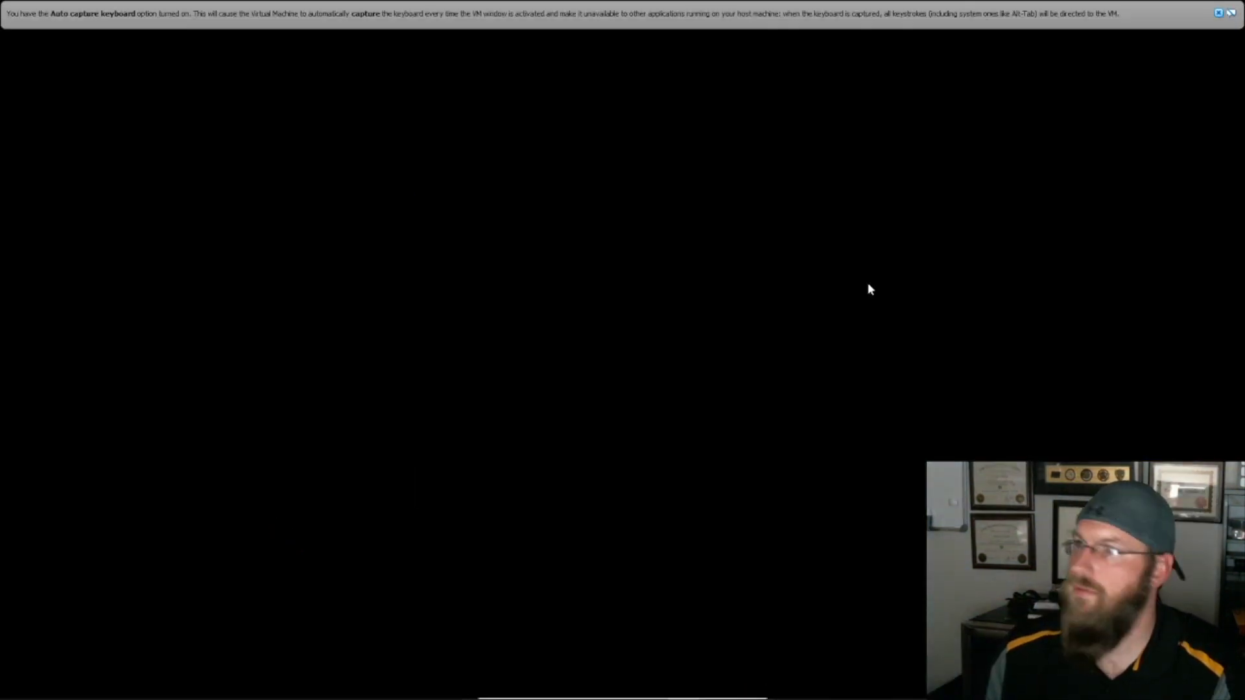
{"action": "left_click", "coordinate": [1218, 13]}
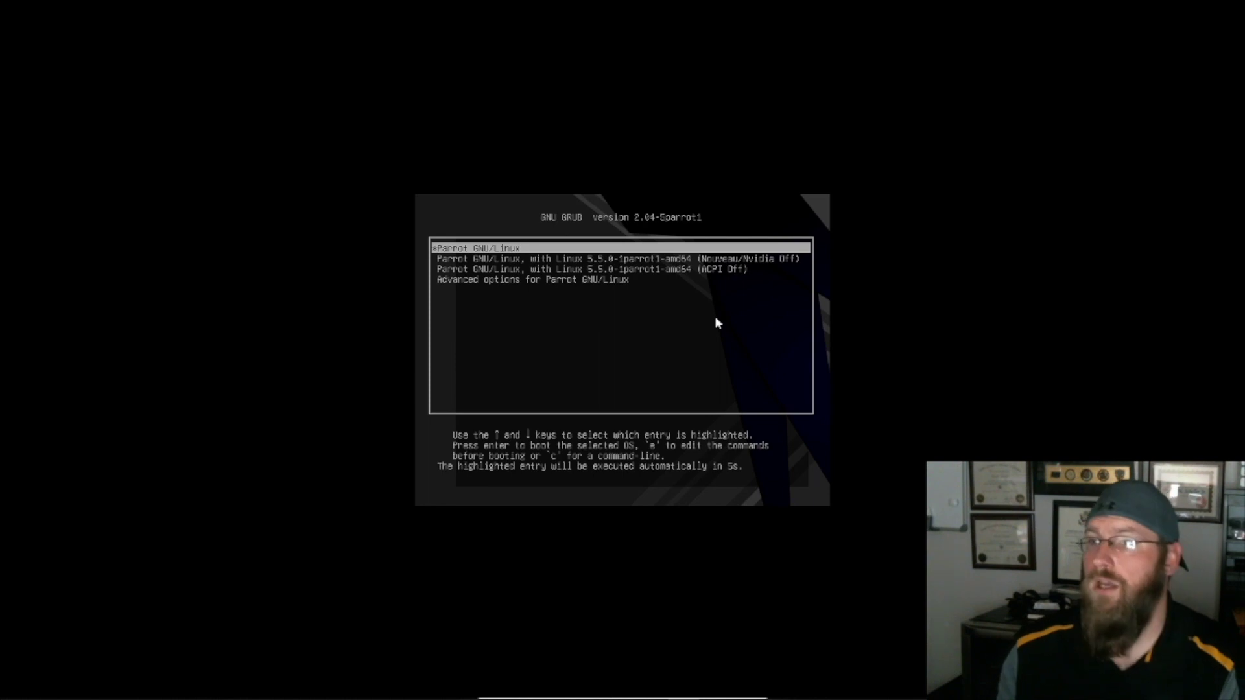
{"action": "key", "text": "Return"}
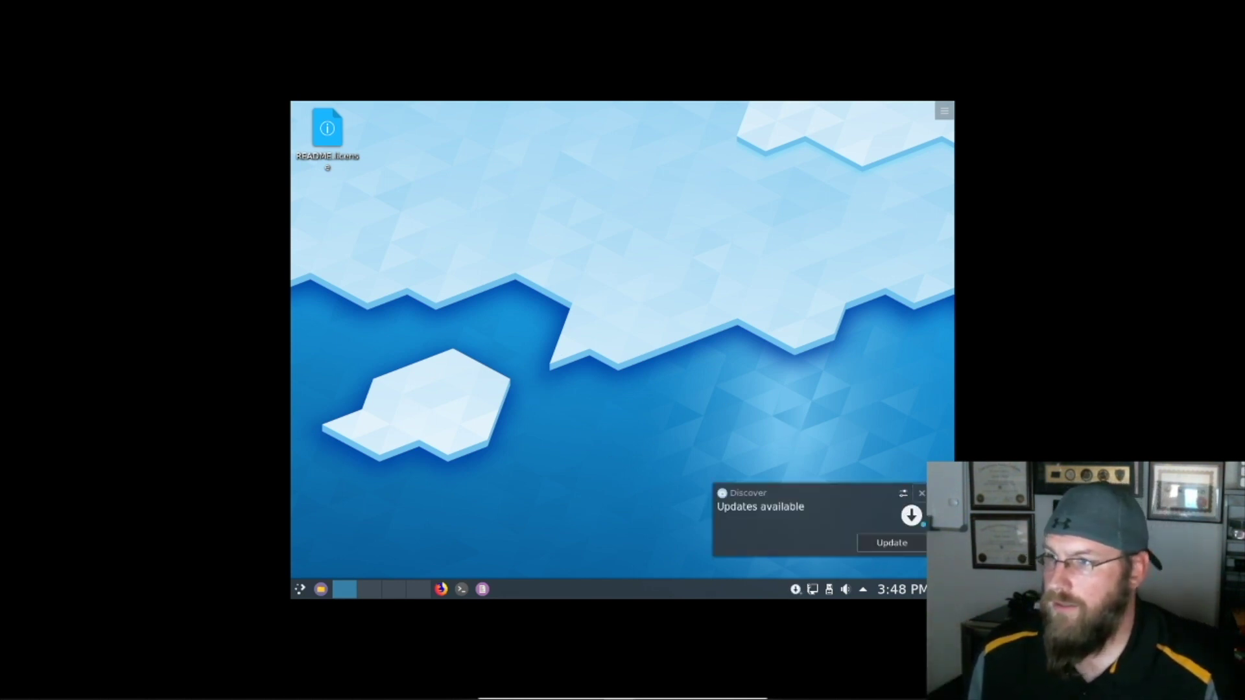
Dismiss the desktop's context menu and open System Settings at the Display and Monitor configuration page
{"action": "right_click", "coordinate": [571, 392]}
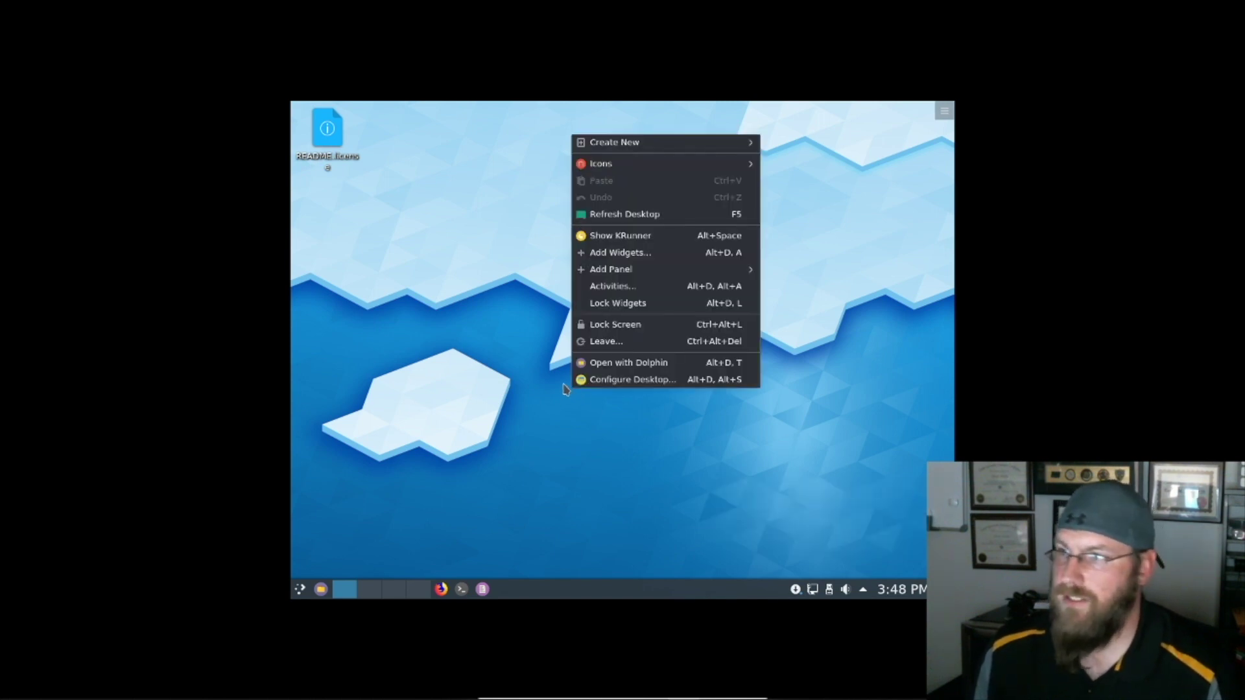
{"action": "left_click", "coordinate": [513, 365]}
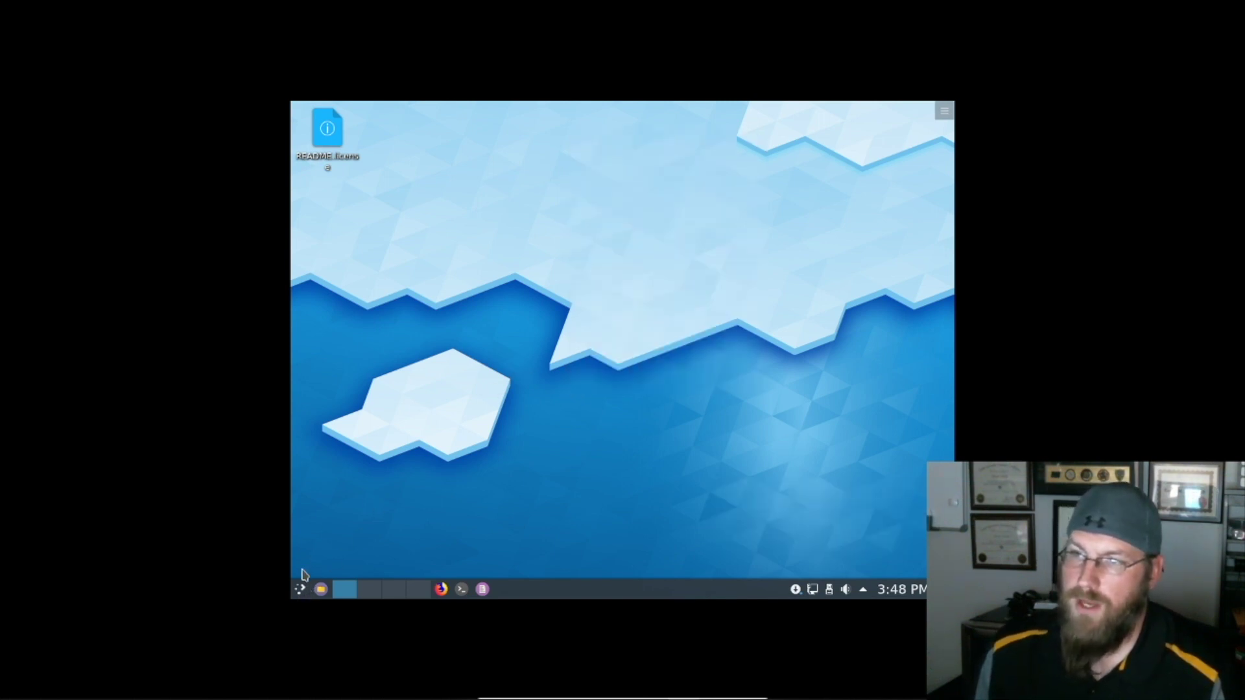
{"action": "left_click", "coordinate": [301, 588]}
{"action": "type", "text": "settings"}
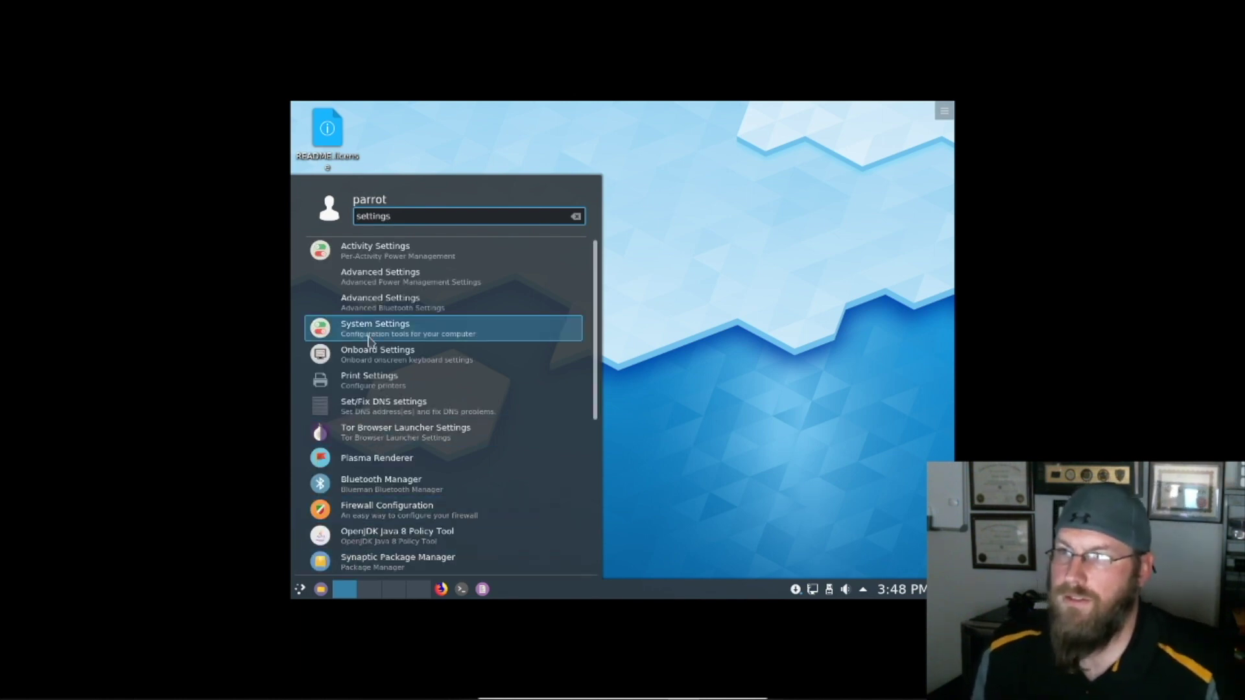
{"action": "left_click", "coordinate": [372, 328]}
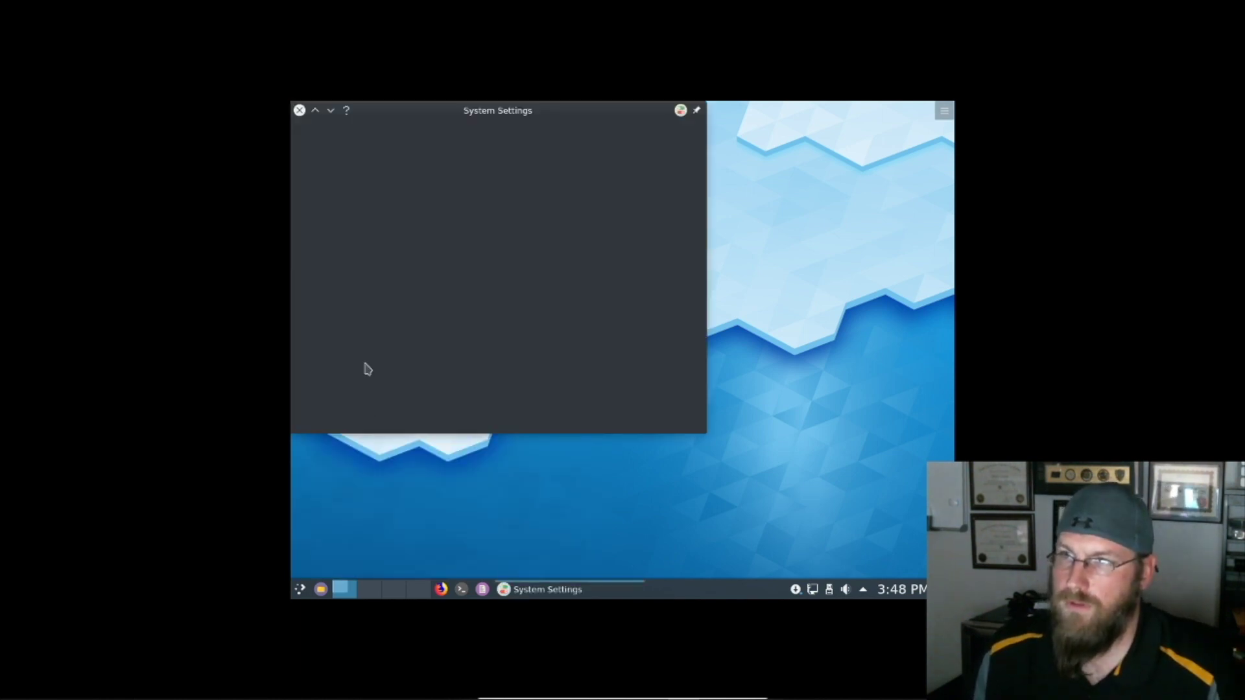
{"action": "scroll", "coordinate": [392, 402], "scroll_direction": "down", "scroll_amount": 5}
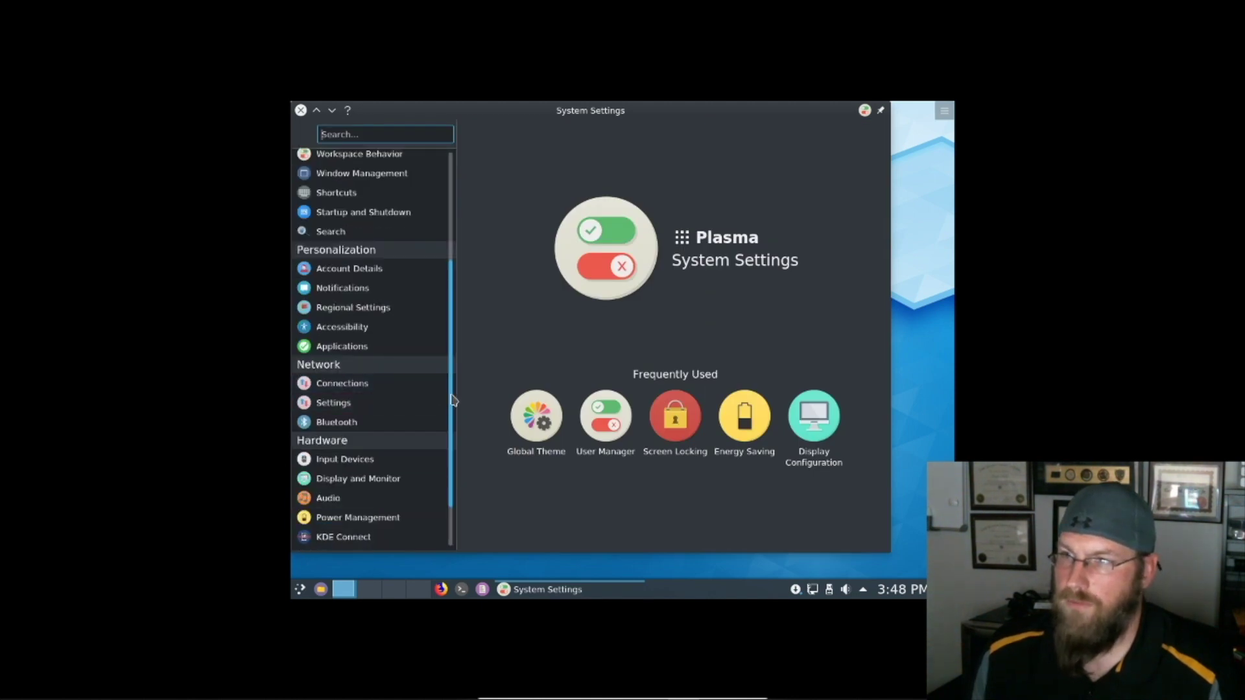
{"action": "left_click_drag", "start_coordinate": [453, 398], "coordinate": [453, 514]}
{"action": "left_click", "coordinate": [397, 415]}
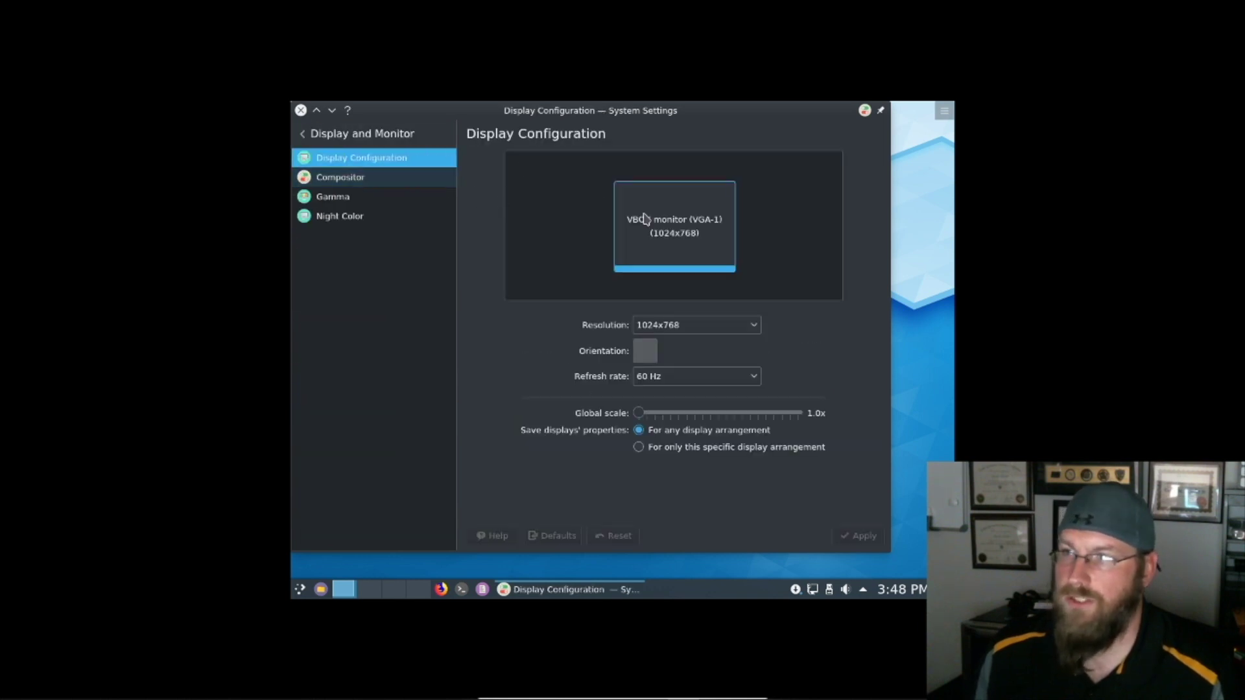
Set the VBOX monitor's resolution to 1920x1080, apply the change, and close System Settings
{"action": "left_click", "coordinate": [719, 326]}
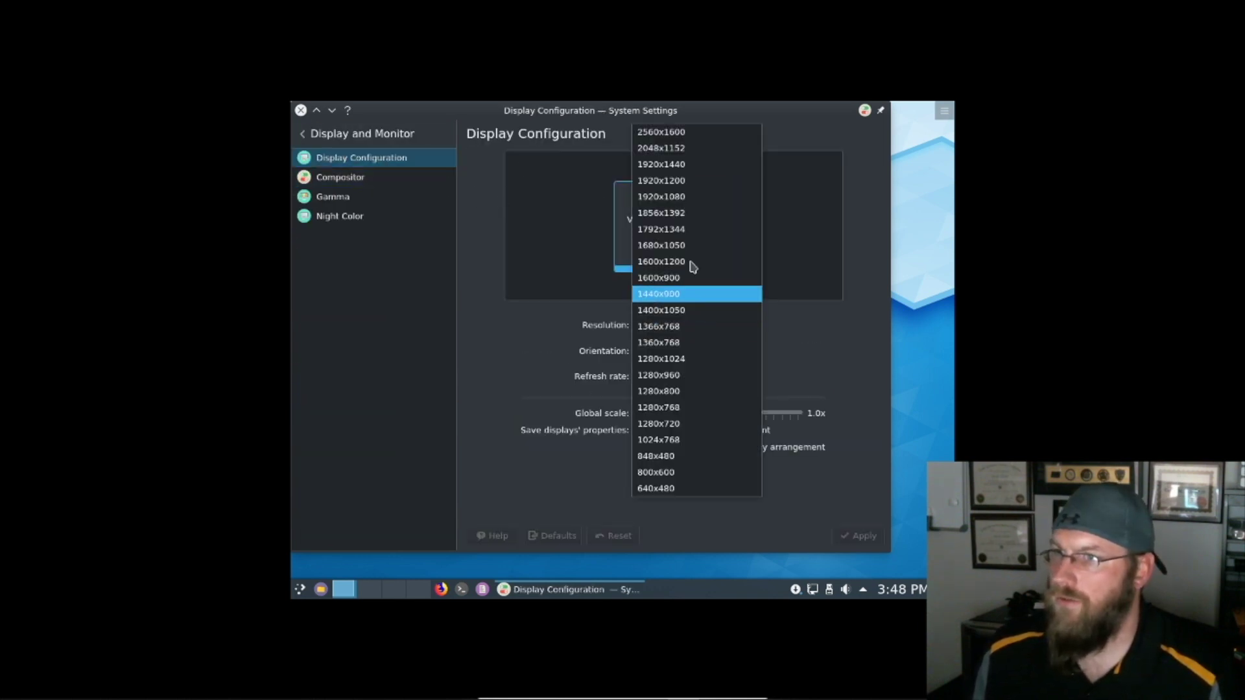
{"action": "left_click", "coordinate": [689, 196]}
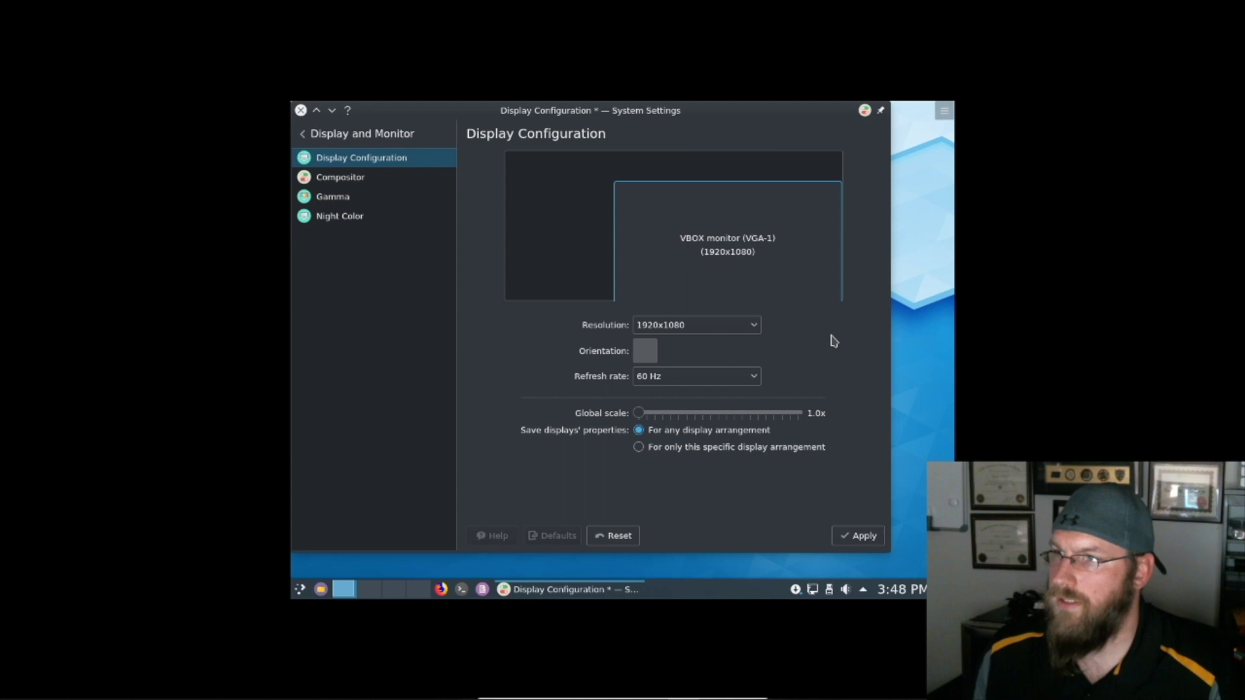
{"action": "left_click", "coordinate": [858, 536]}
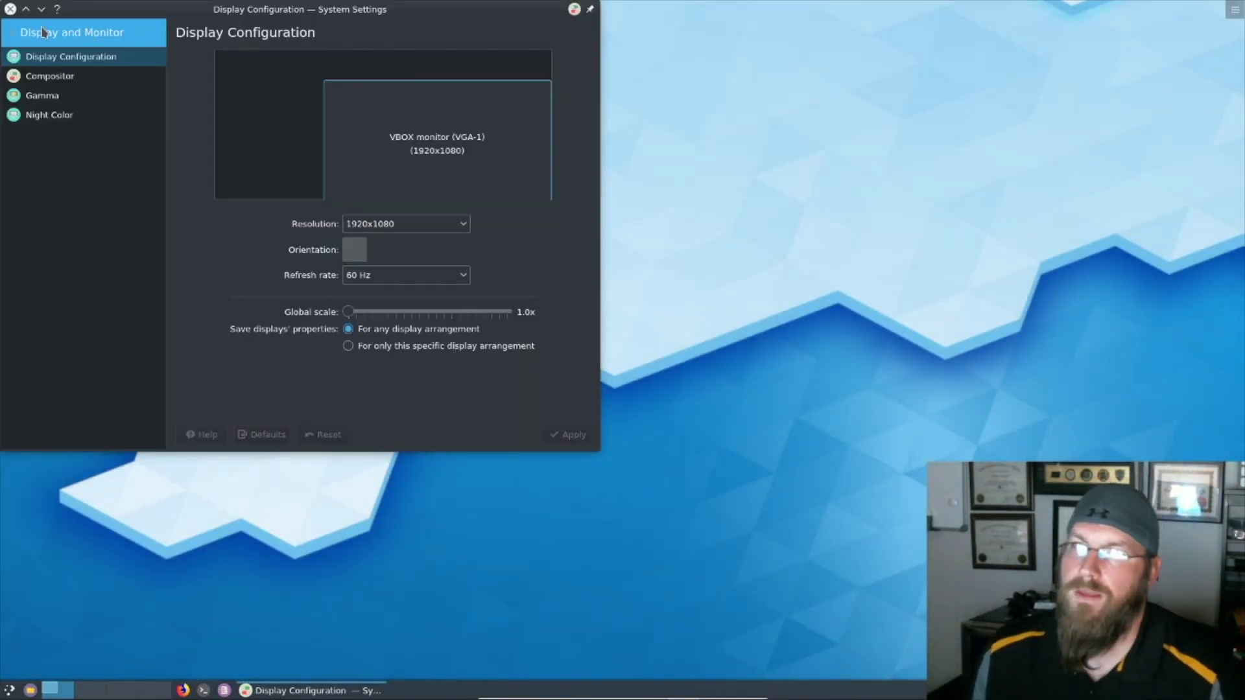
{"action": "left_click", "coordinate": [10, 9]}
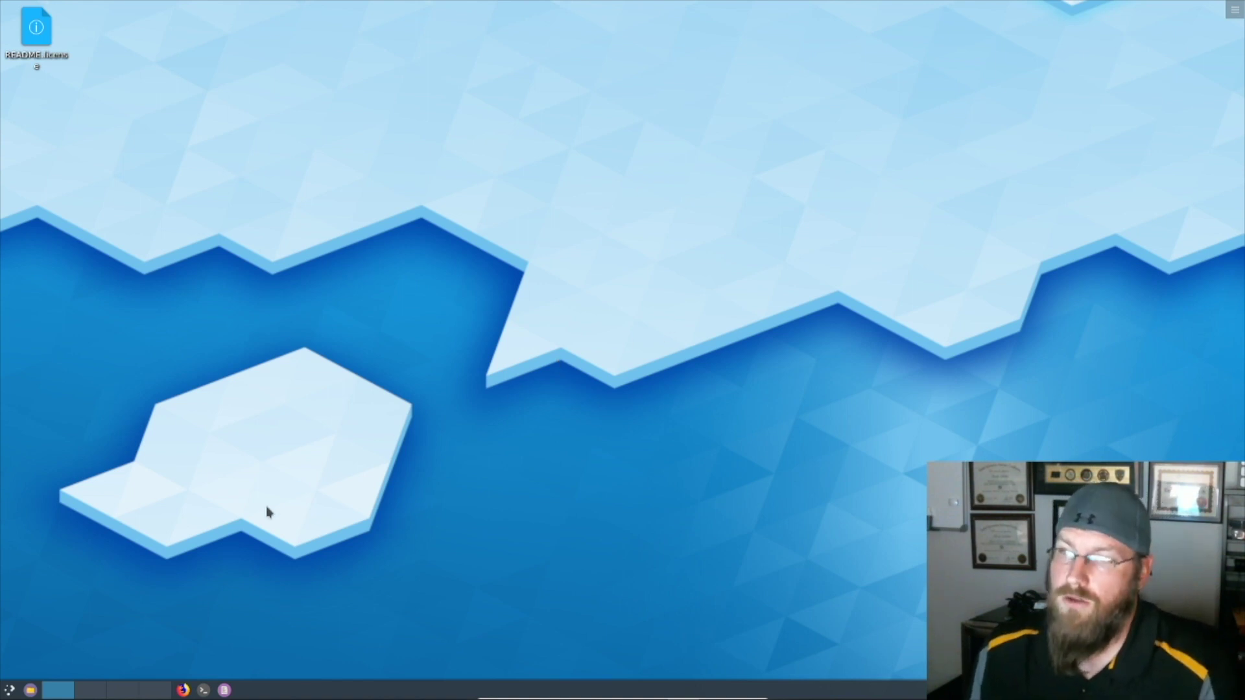
Open a Konsole terminal and enlarge its window to about 202 columns by 50 rows
{"action": "left_click", "coordinate": [203, 691]}
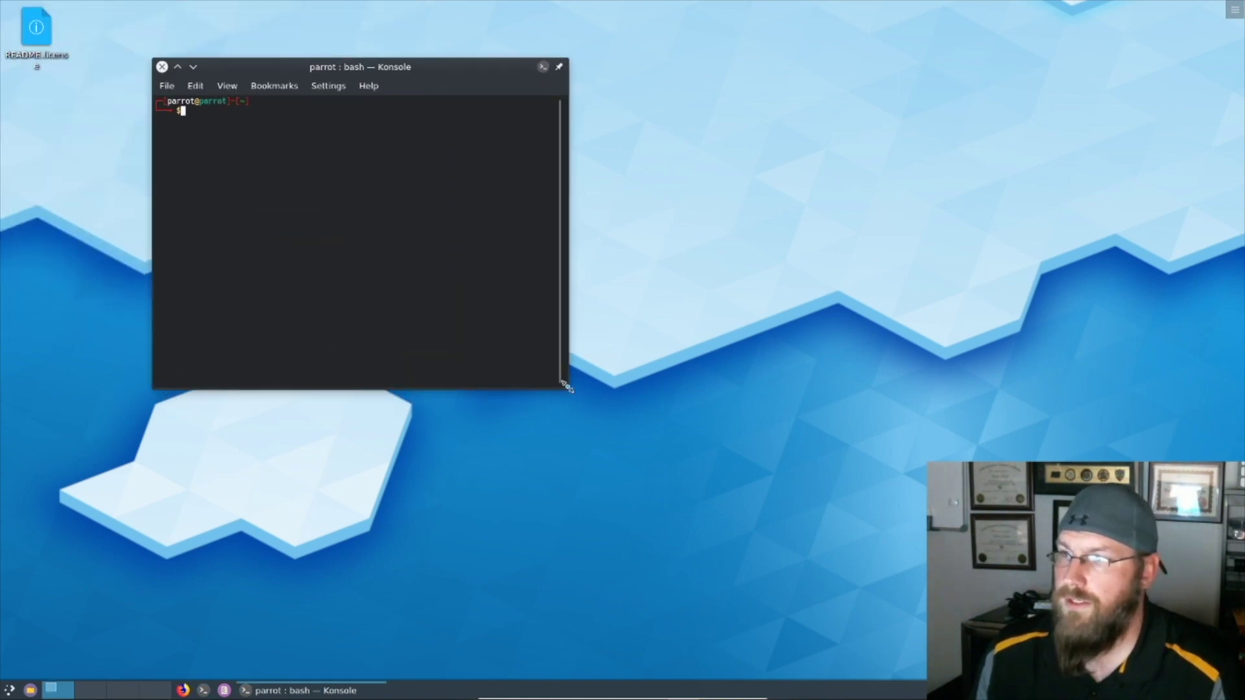
{"action": "left_click_drag", "start_coordinate": [568, 399], "coordinate": [1086, 587]}
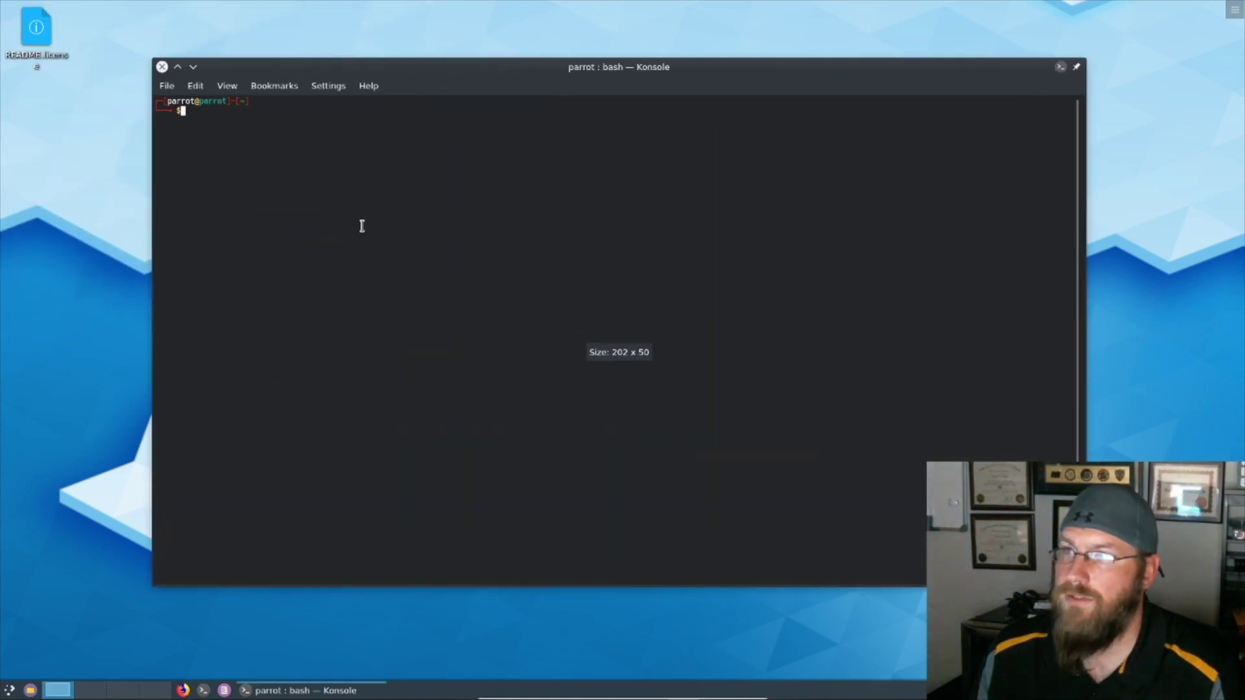
Enlarge the terminal font repeatedly until the window fits about 94 columns by 25 rows
{"action": "left_click", "coordinate": [228, 86]}
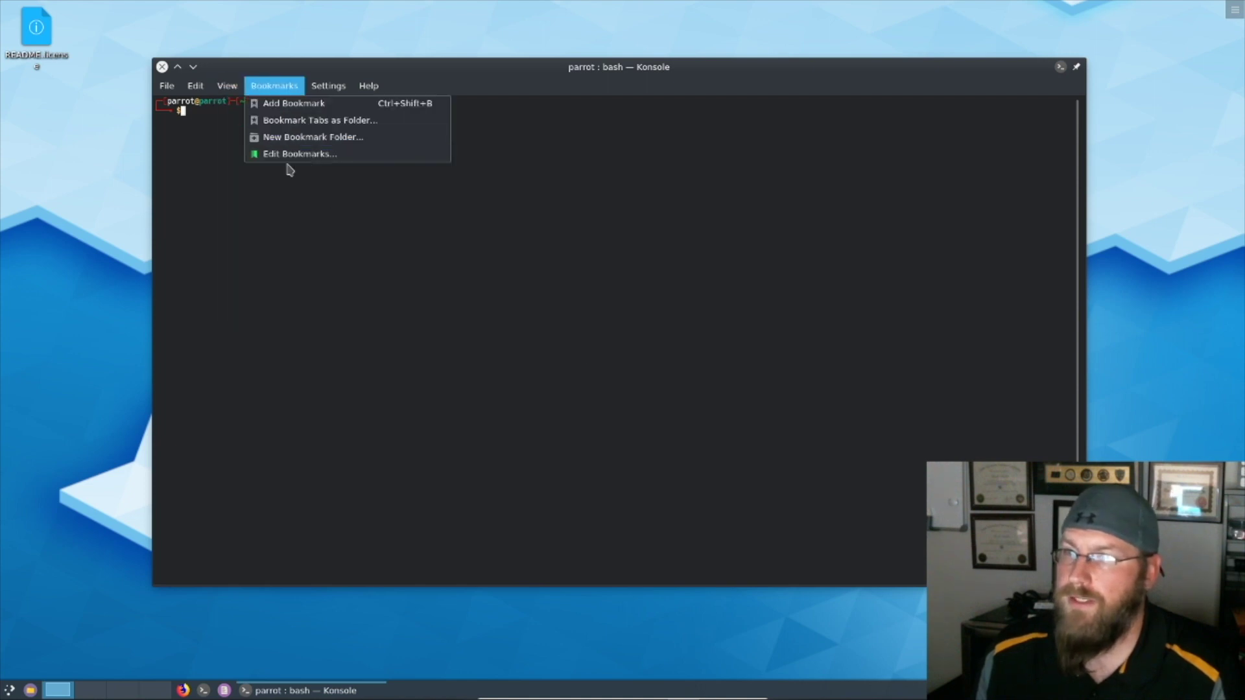
{"action": "left_click", "coordinate": [257, 224]}
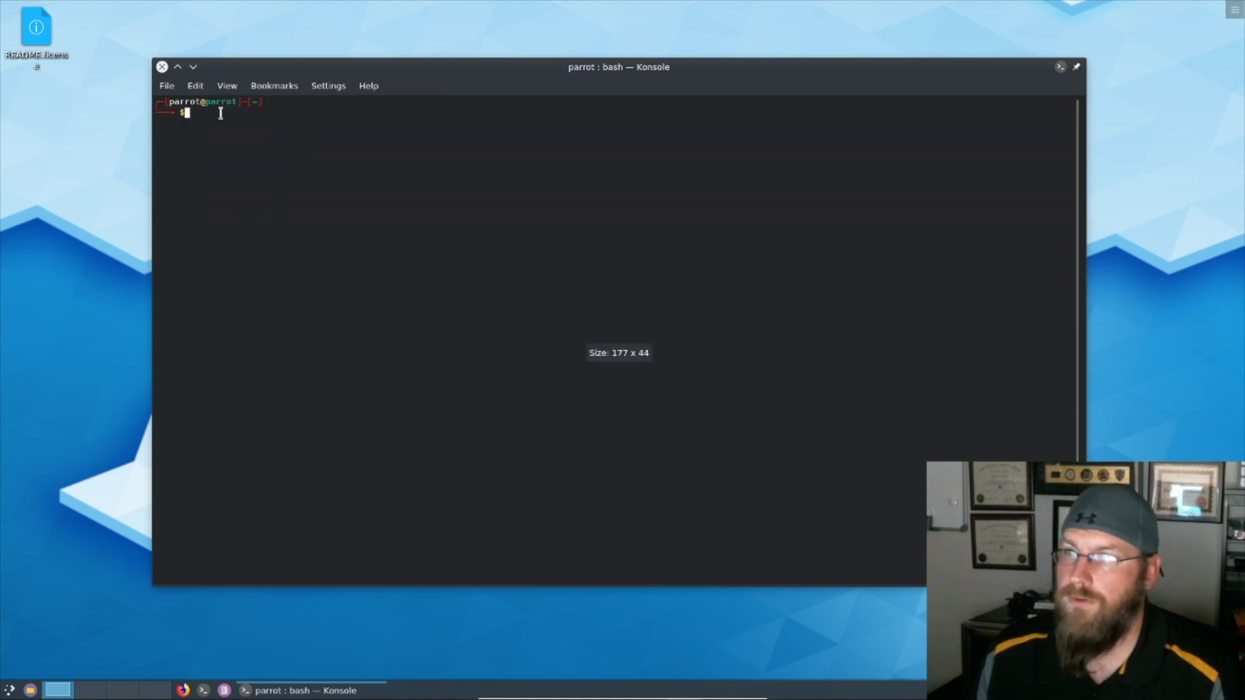
{"action": "left_click", "coordinate": [223, 87]}
{"action": "left_click", "coordinate": [218, 91]}
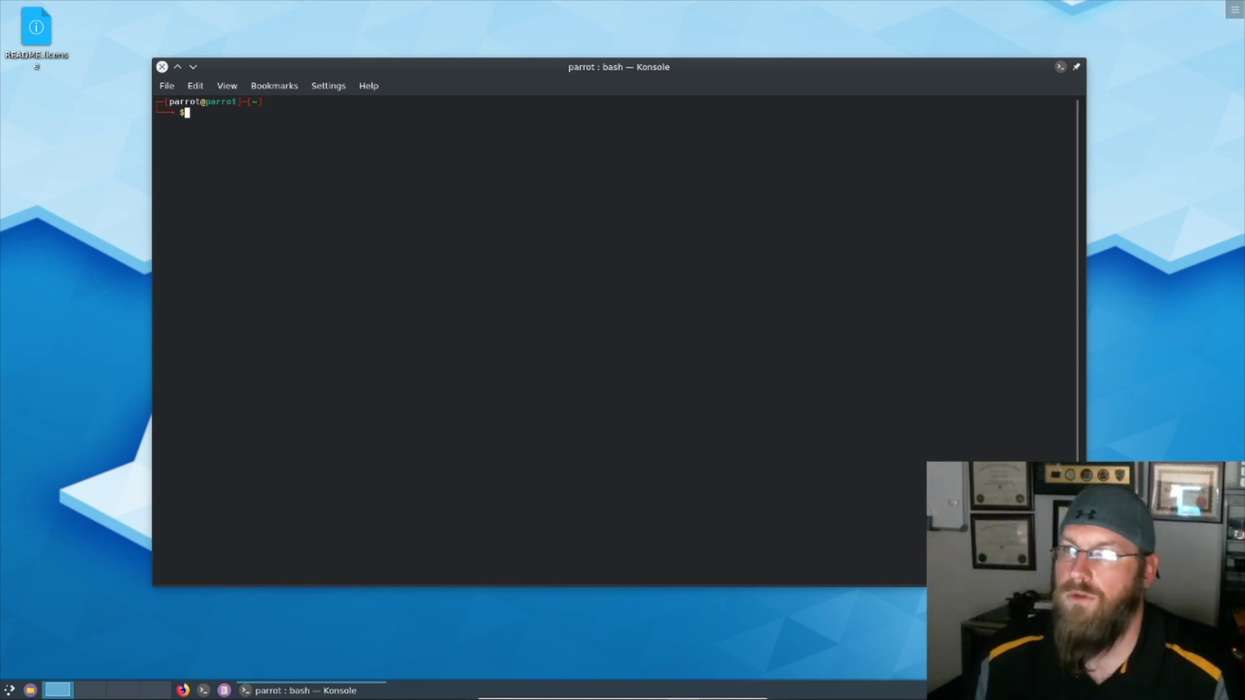
{"action": "key", "text": "ctrl+plus"}
{"action": "key", "text": "ctrl+plus"}
{"action": "key", "text": "ctrl+plus"}
{"action": "key", "text": "ctrl+plus"}
{"action": "key", "text": "ctrl+plus"}
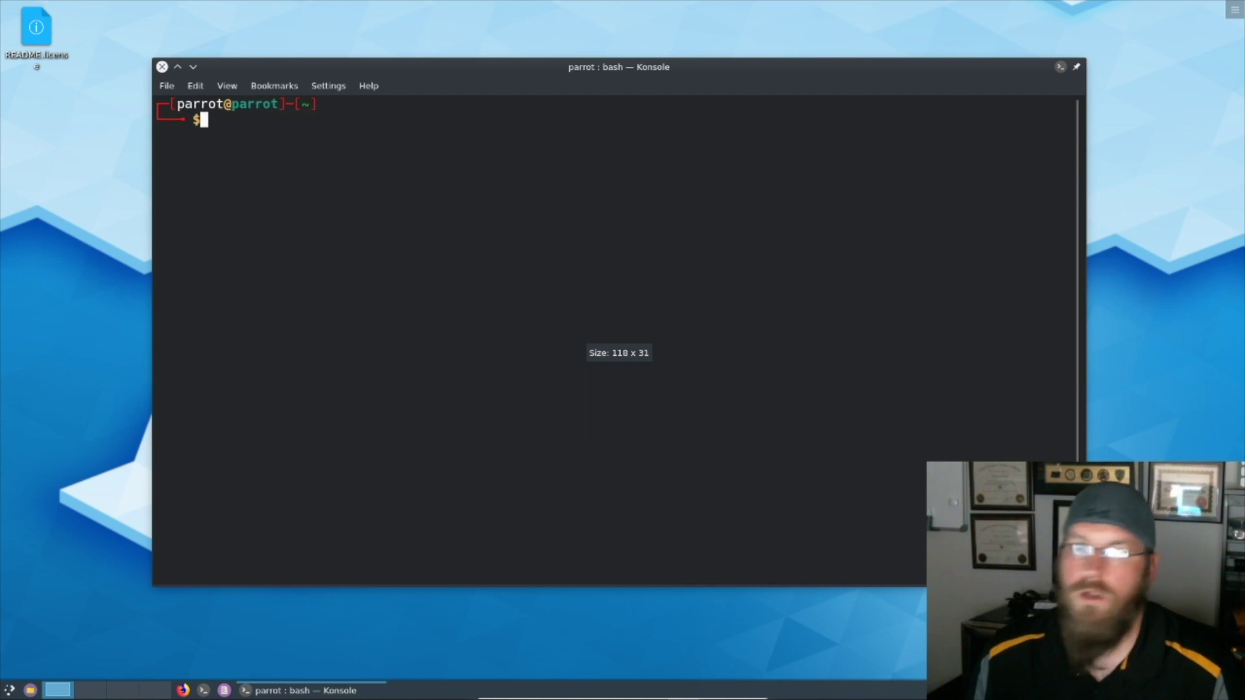
{"action": "key", "text": "ctrl+plus"}
{"action": "key", "text": "ctrl+plus"}
{"action": "key", "text": "ctrl+plus"}
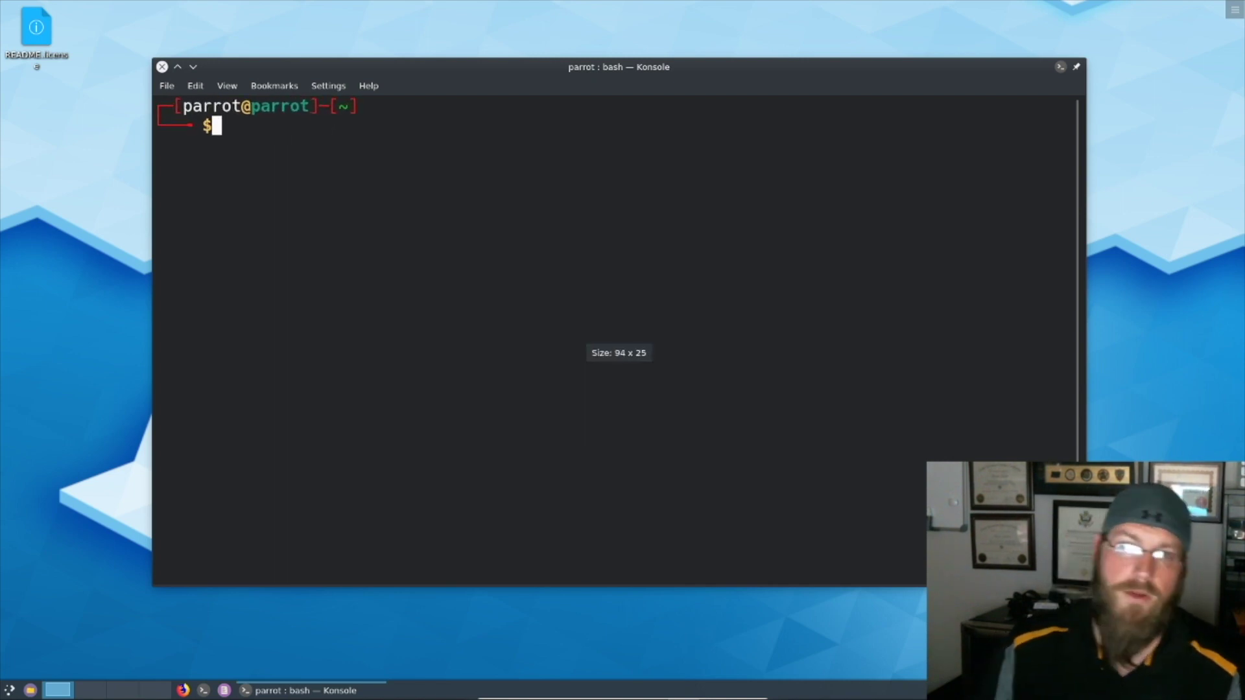
Run sudo parrot-upgrade in the terminal and enter the sudo password to start the system upgrade
{"action": "type", "text": "s"}
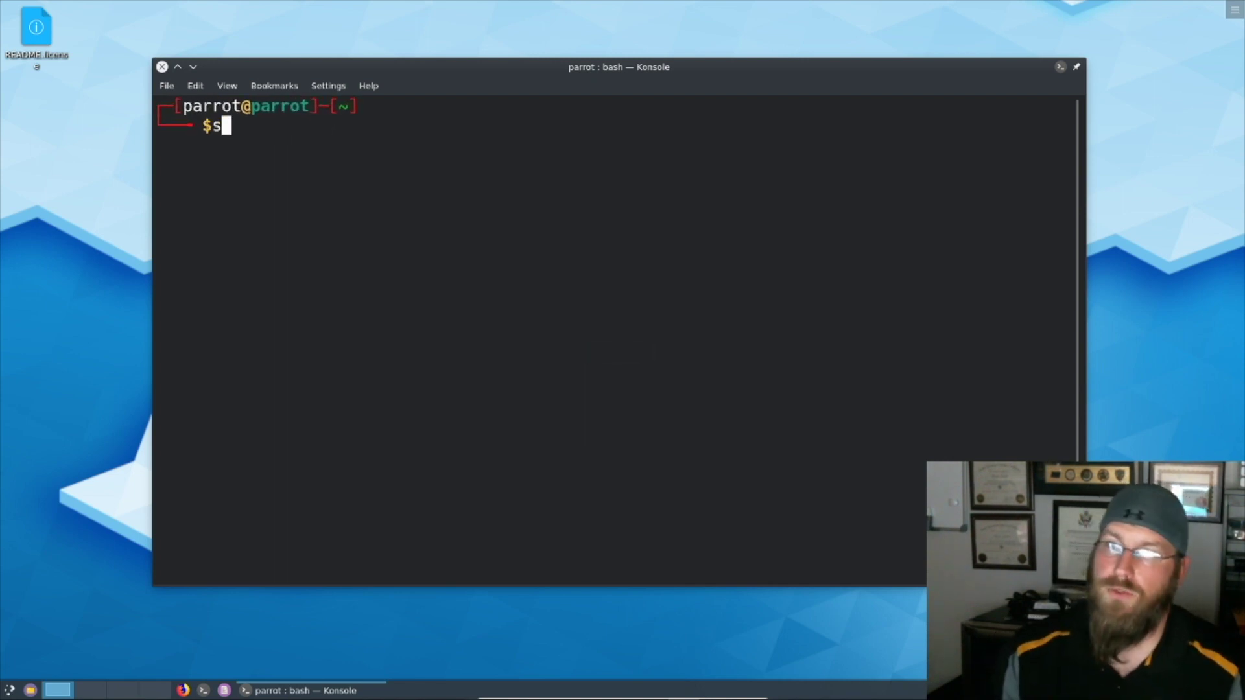
{"action": "type", "text": "udo parrot-upgrade"}
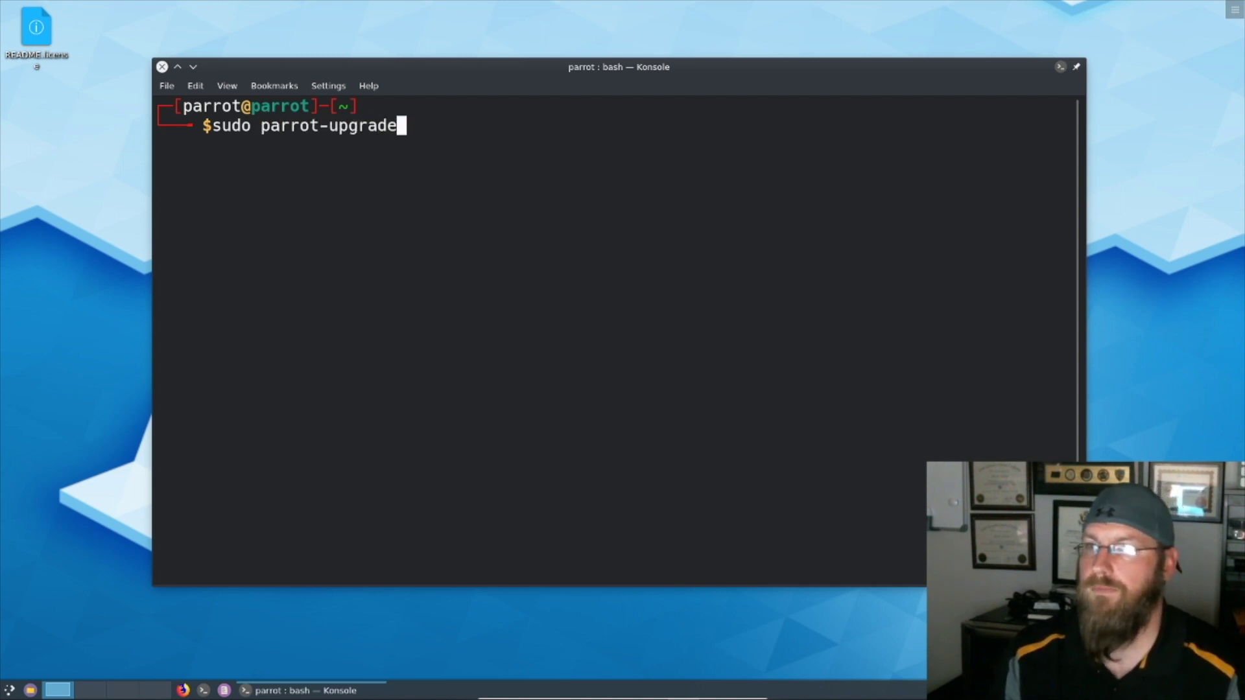
{"action": "key", "text": "Return"}
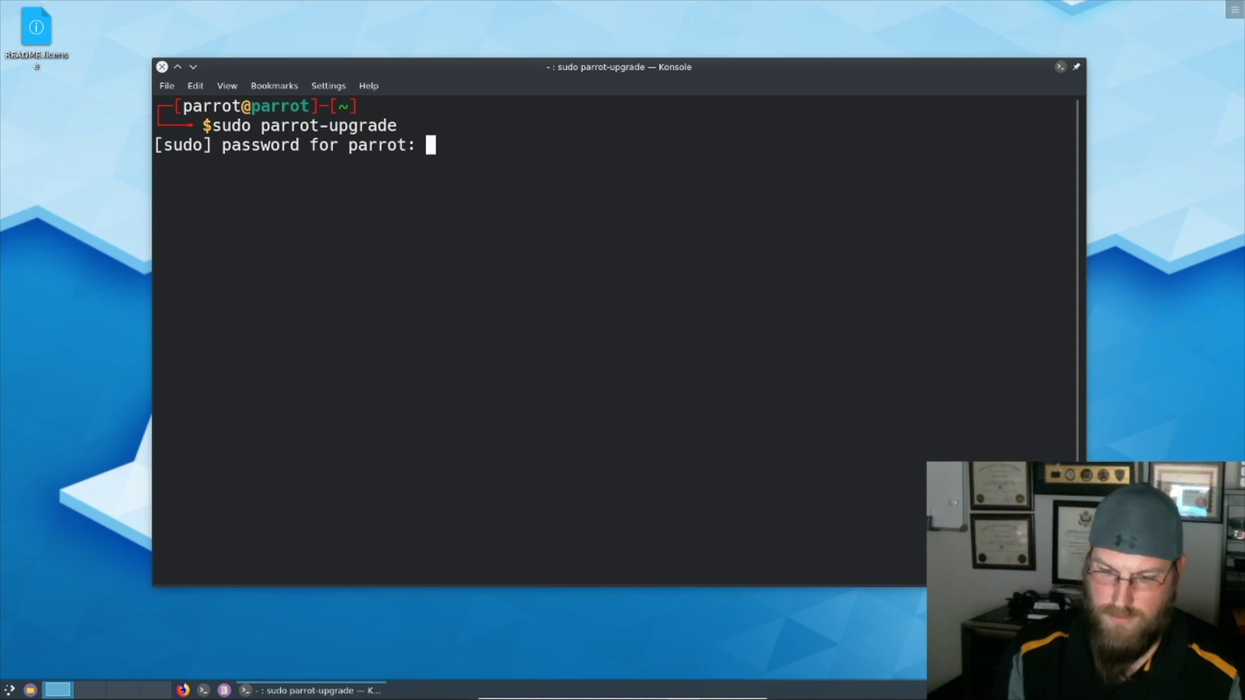
{"action": "key", "text": "Return"}
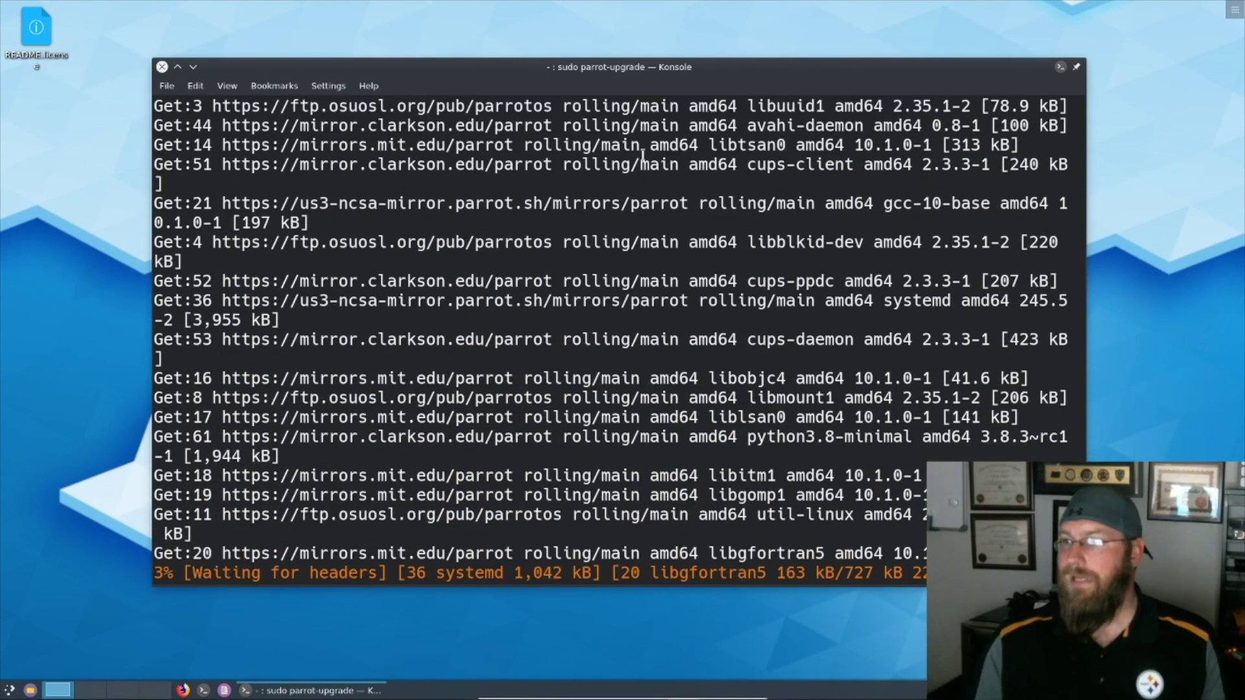
Widen the Konsole window on both sides while the package upgrade runs
{"action": "left_click_drag", "start_coordinate": [1079, 331], "coordinate": [1196, 331]}
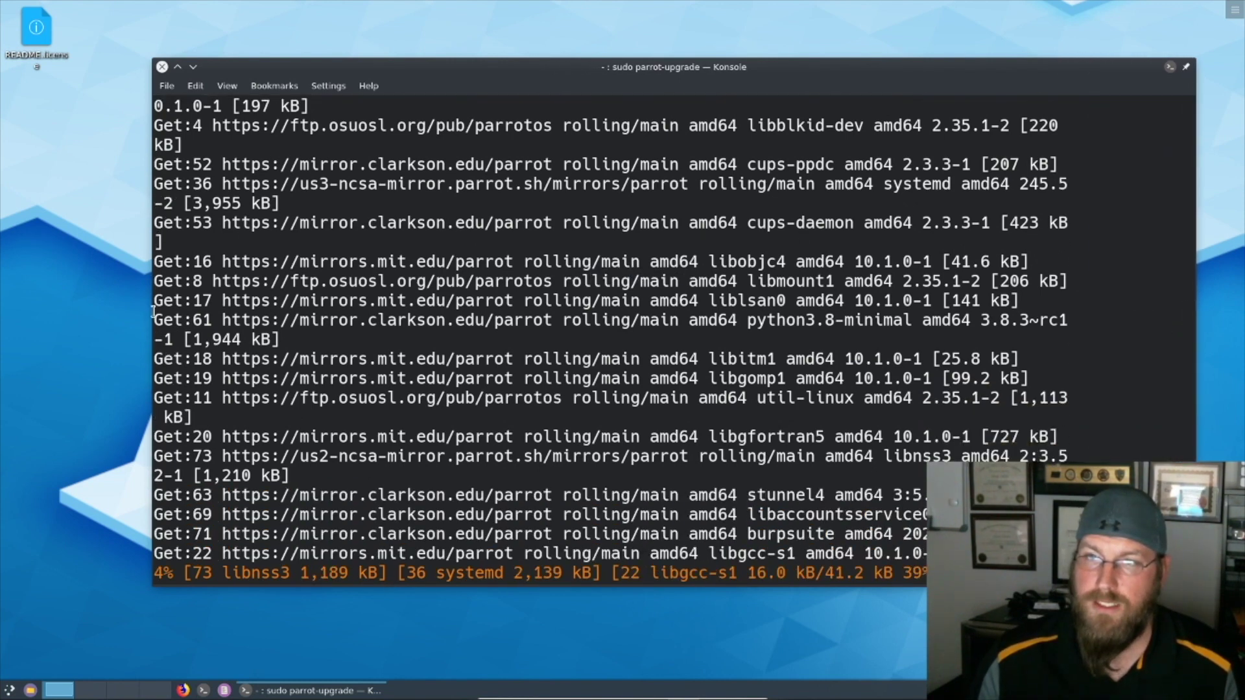
{"action": "left_click_drag", "start_coordinate": [142, 314], "coordinate": [52, 318]}
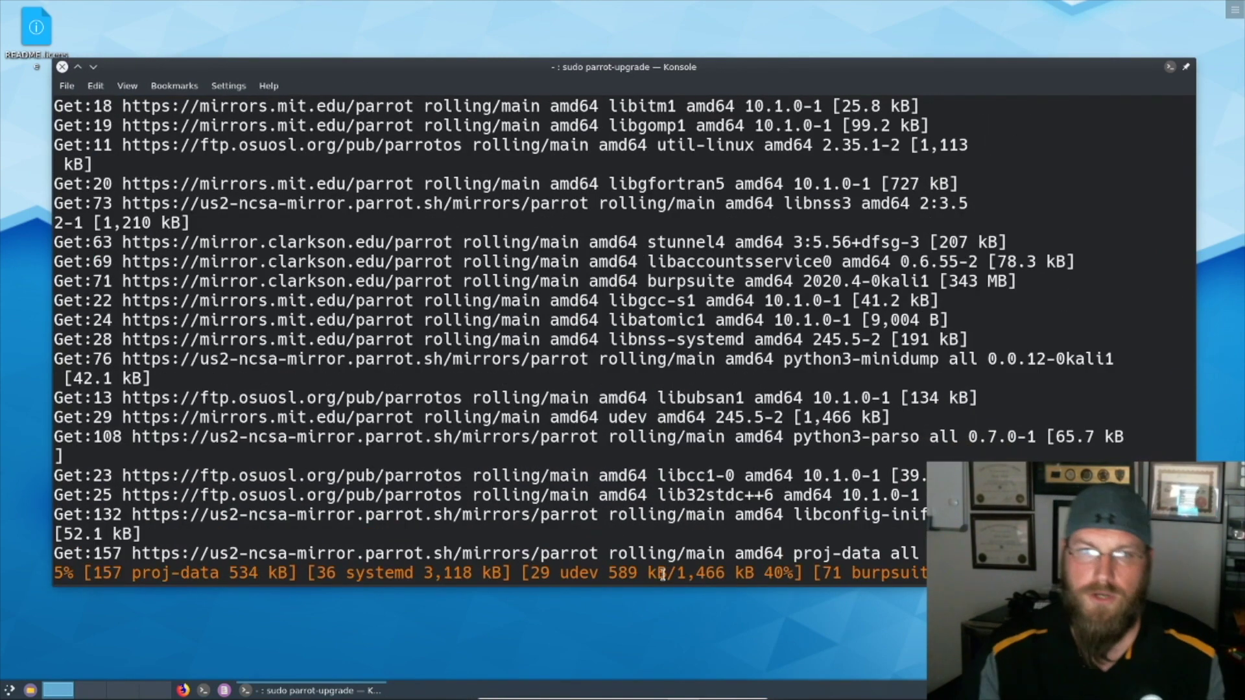